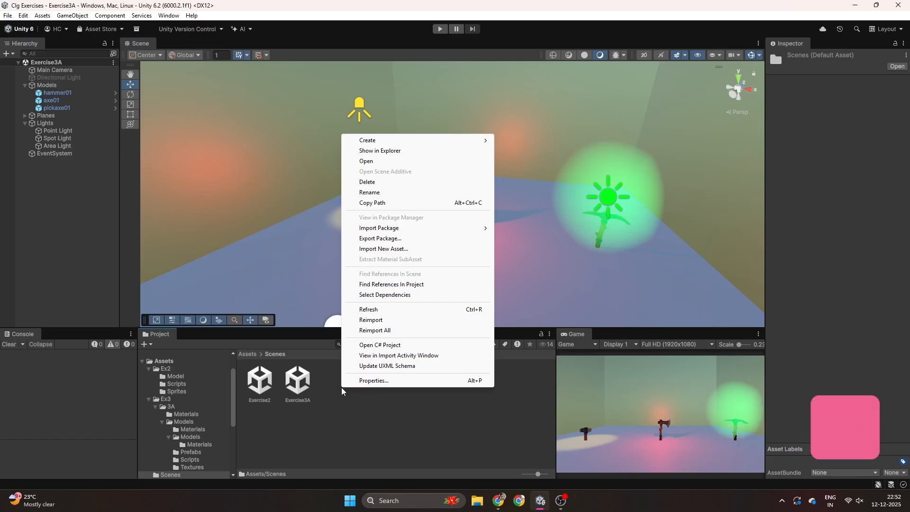
# Create a new scene named Exercise3B in the Scenes folder and open it
pyautogui.moveTo(402, 140)
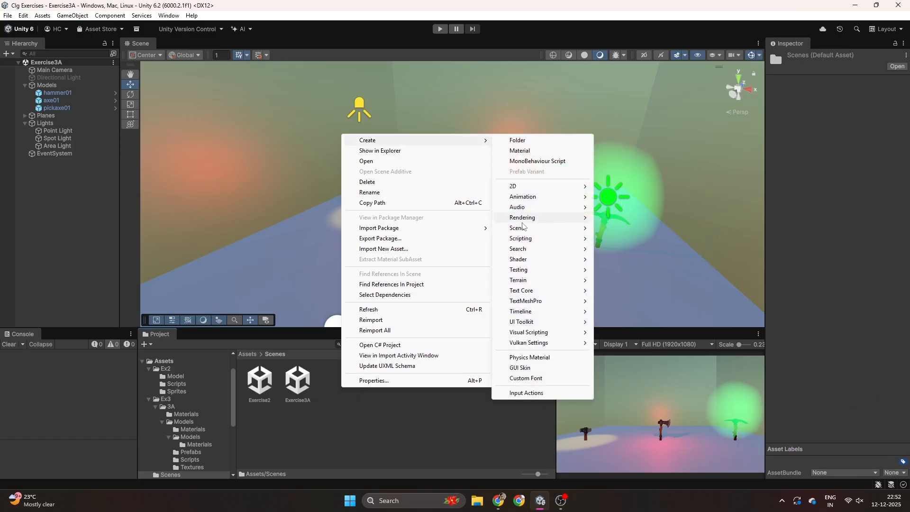
pyautogui.moveTo(523, 230)
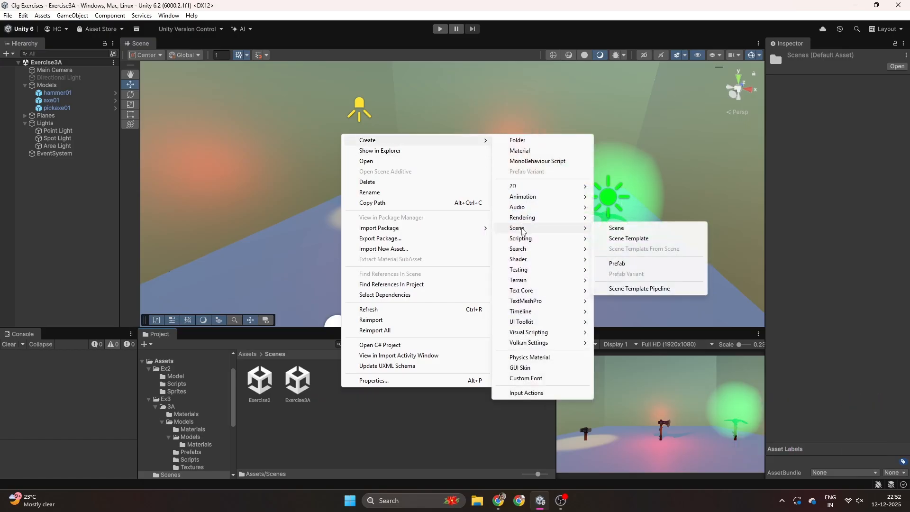
pyautogui.click(616, 228)
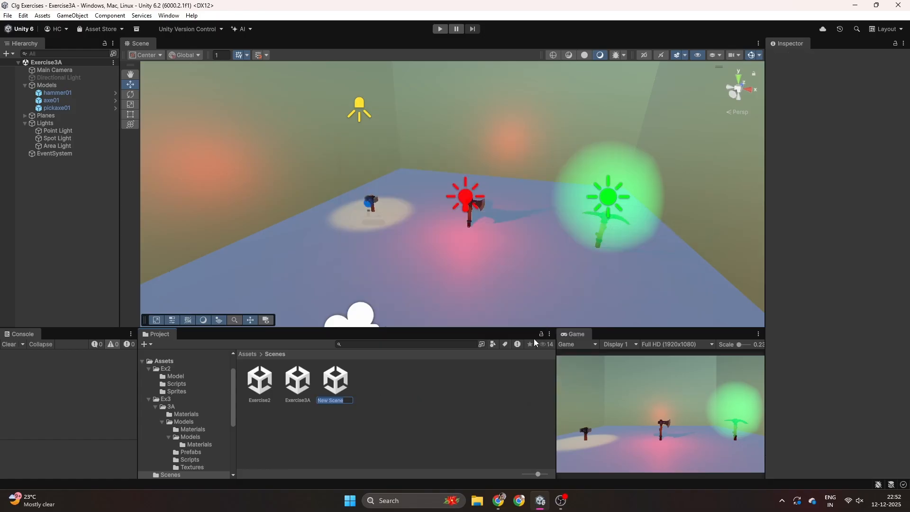
pyautogui.write('Exer')
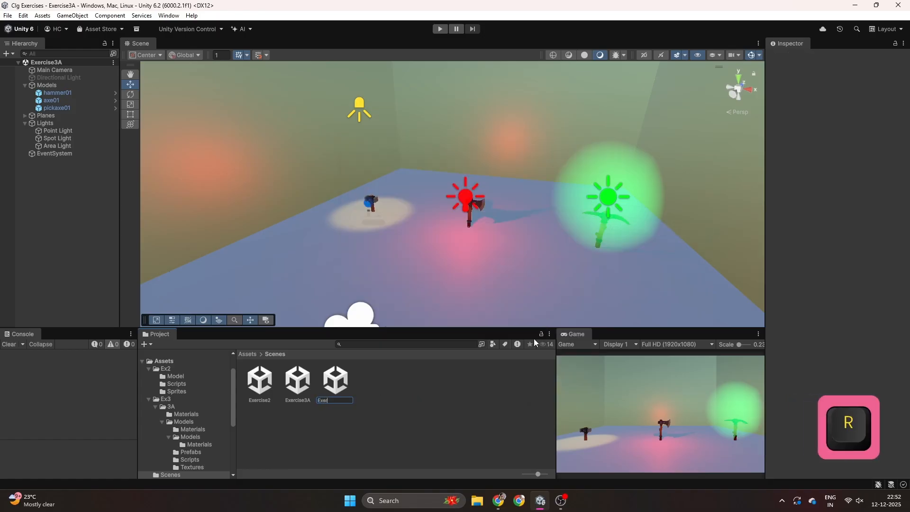
pyautogui.write('cise3B')
pyautogui.press('Return')
pyautogui.press('Return')
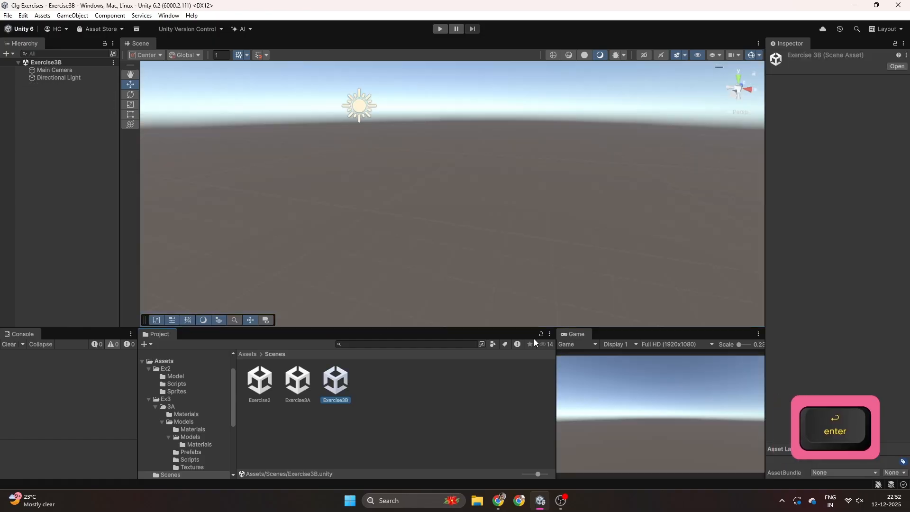
# Create a folder named 3B inside the Ex3 assets folder and open it
pyautogui.moveTo(488, 172); pyautogui.dragTo(505, 139, button='right')
pyautogui.click(252, 357)
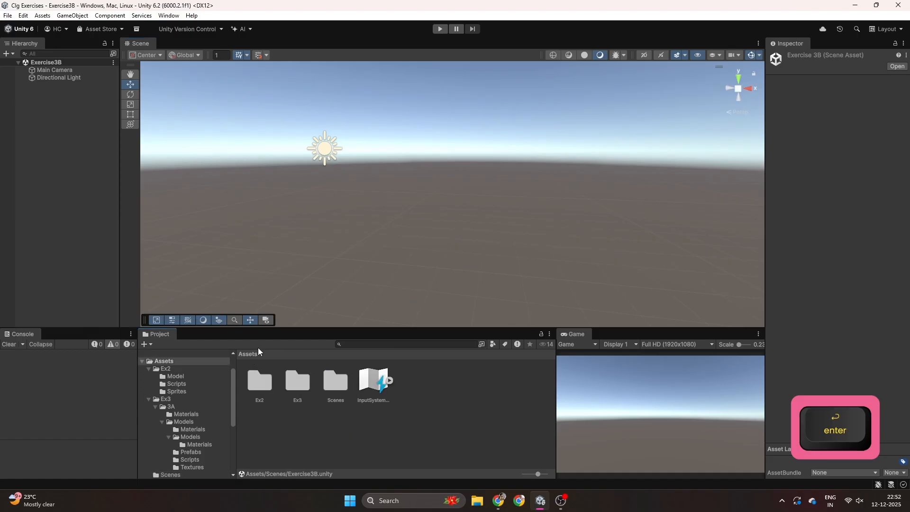
pyautogui.doubleClick(295, 380)
pyautogui.rightClick(331, 390)
pyautogui.moveTo(417, 145)
pyautogui.click(535, 145)
pyautogui.write('3B')
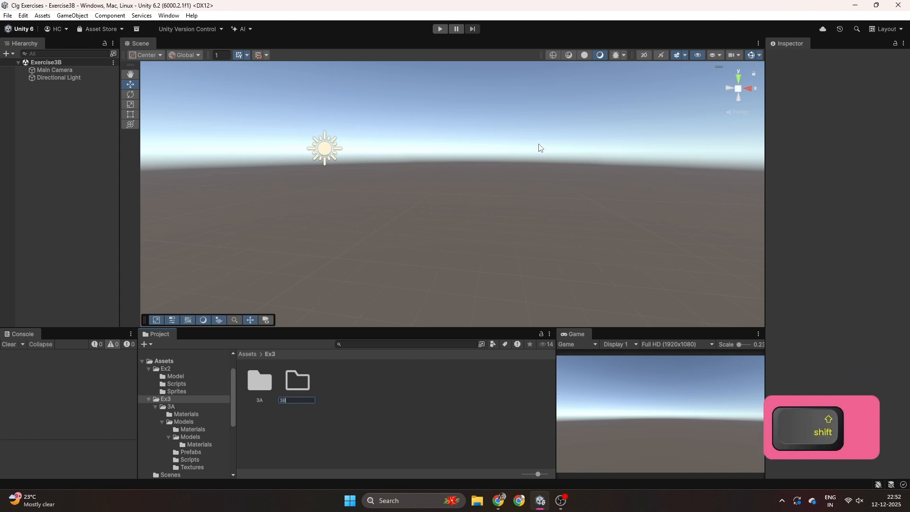
pyautogui.press('Return')
pyautogui.press('Return')
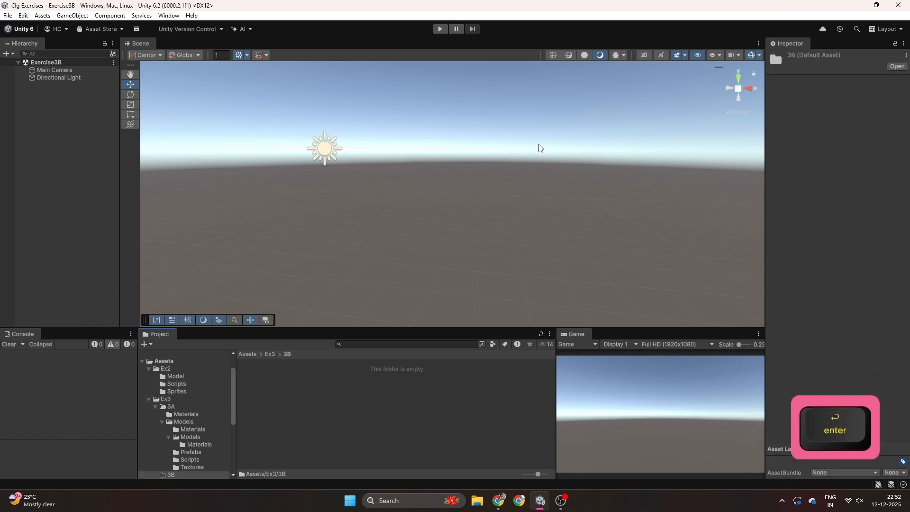
# Add a 3D cube to the Exercise3B scene
pyautogui.moveTo(401, 205); pyautogui.dragTo(331, 197, button='right')
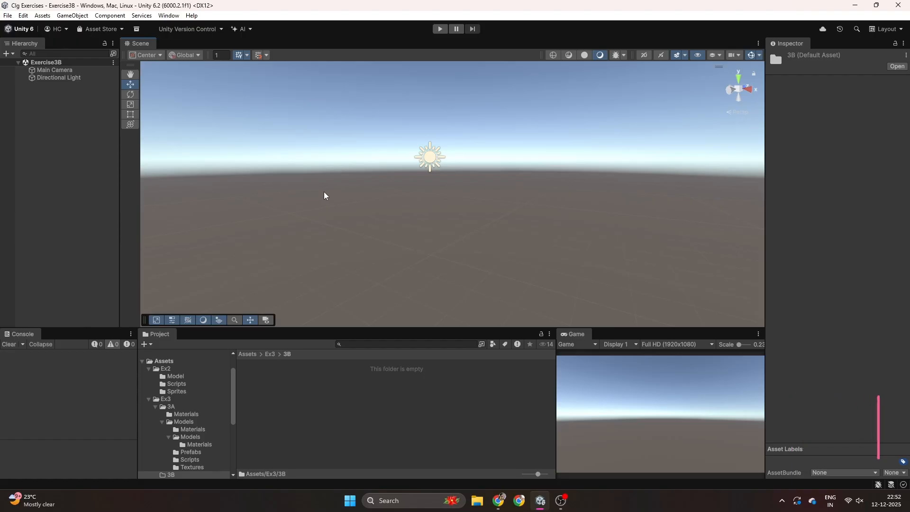
pyautogui.rightClick(71, 121)
pyautogui.moveTo(104, 290)
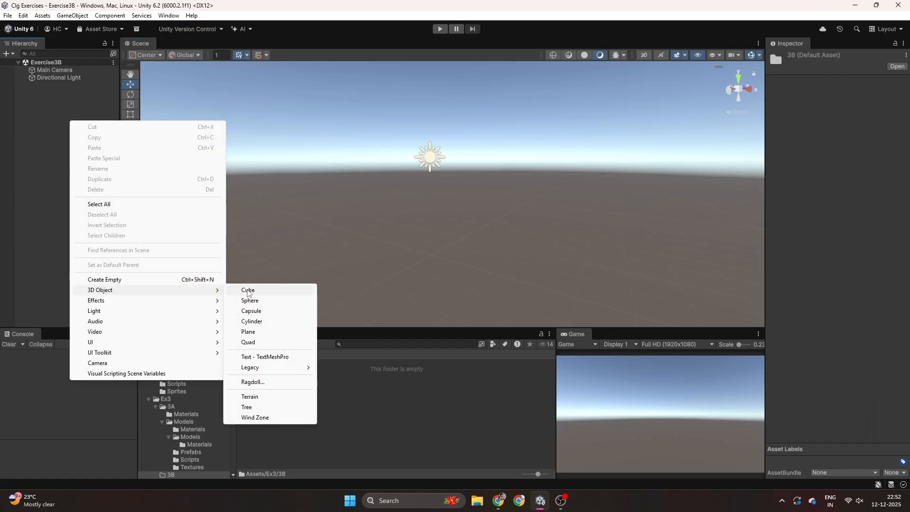
pyautogui.click(247, 291)
pyautogui.click(113, 211)
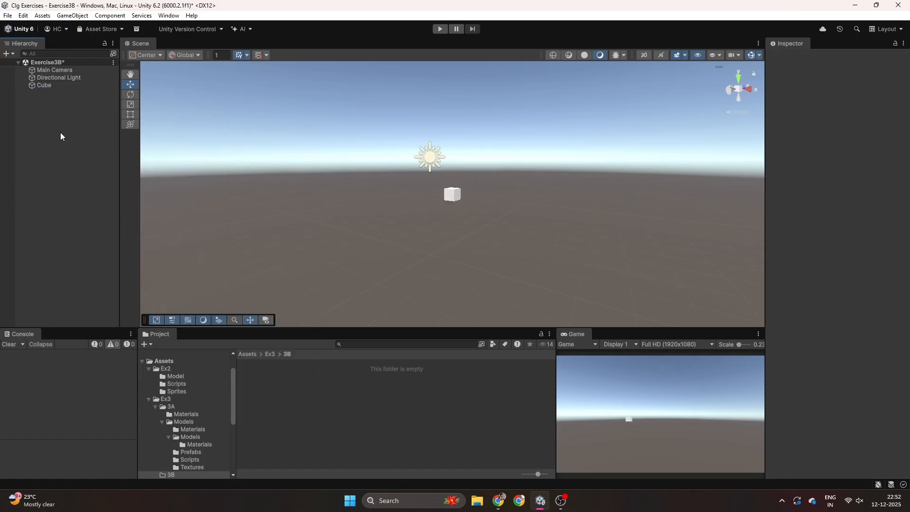
# Add a 3D sphere and a 3D capsule to the scene
pyautogui.rightClick(61, 132)
pyautogui.moveTo(110, 305)
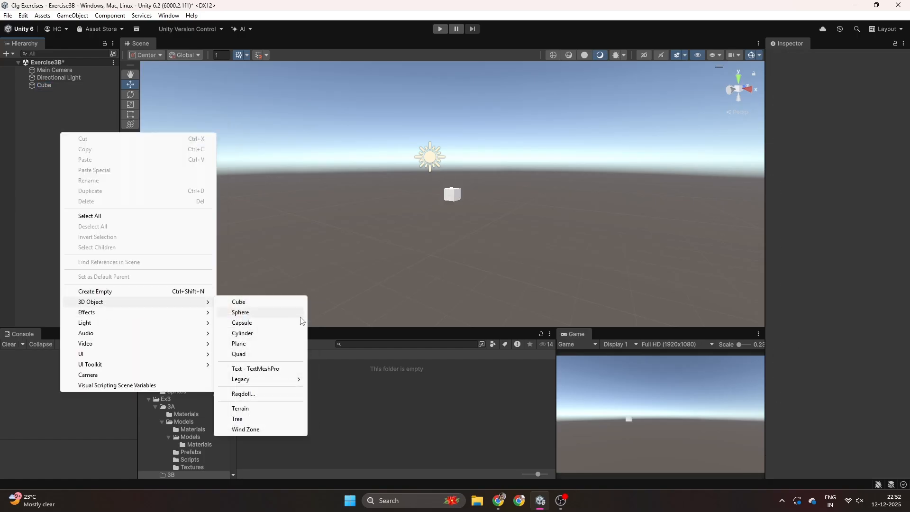
pyautogui.click(259, 312)
pyautogui.rightClick(64, 185)
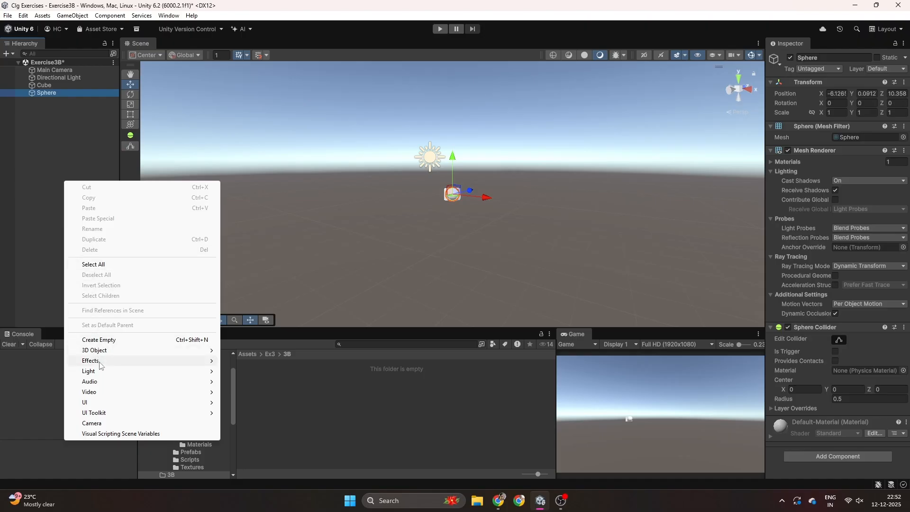
pyautogui.moveTo(109, 355)
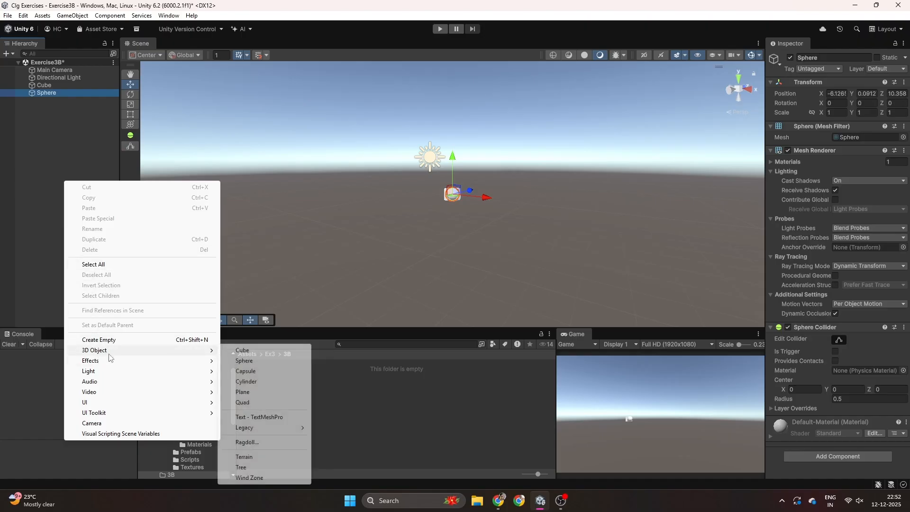
pyautogui.click(276, 376)
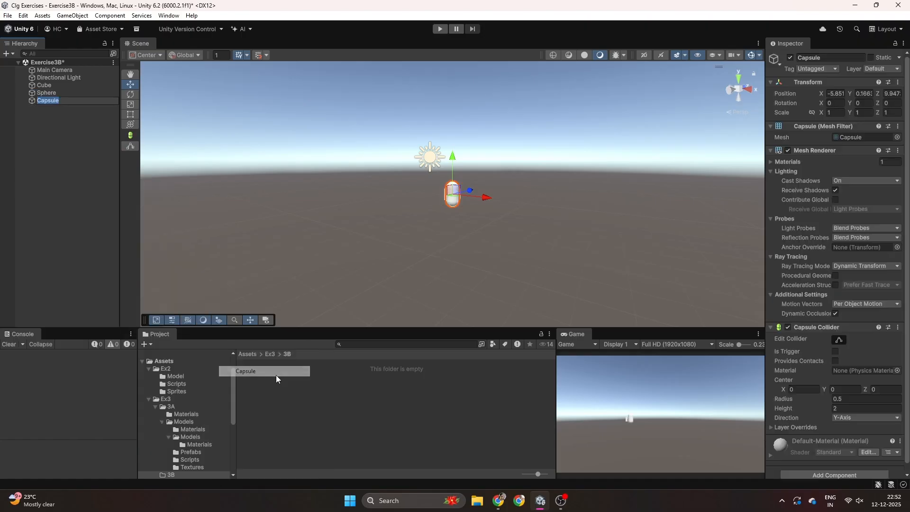
# Reset the transforms of the cube, the sphere and the capsule
pyautogui.click(56, 85)
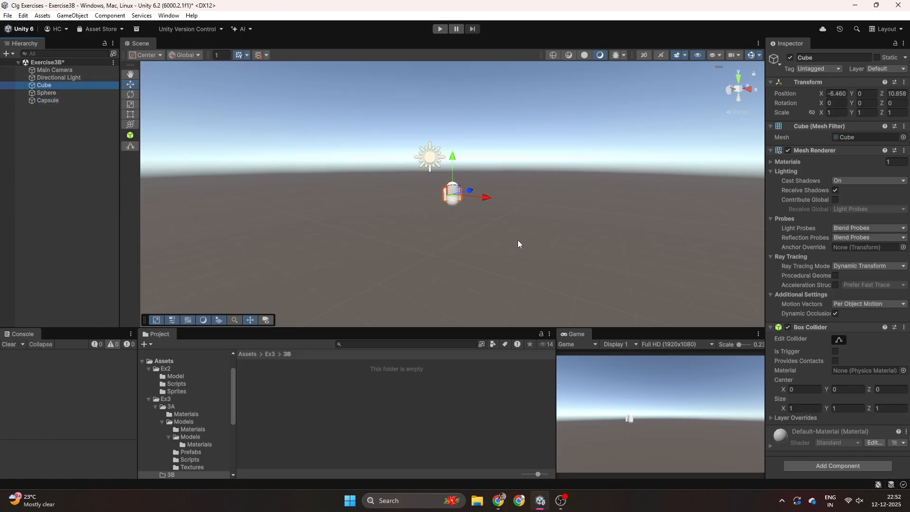
pyautogui.rightClick(801, 78)
pyautogui.click(819, 86)
pyautogui.click(62, 92)
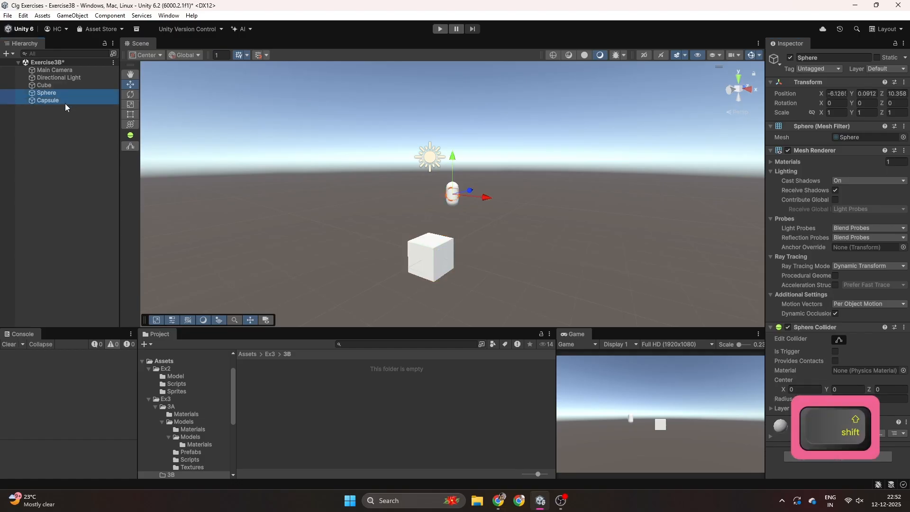
pyautogui.keyDown('shift'); pyautogui.click(64, 103); pyautogui.keyUp('shift')
pyautogui.rightClick(799, 84)
pyautogui.click(821, 91)
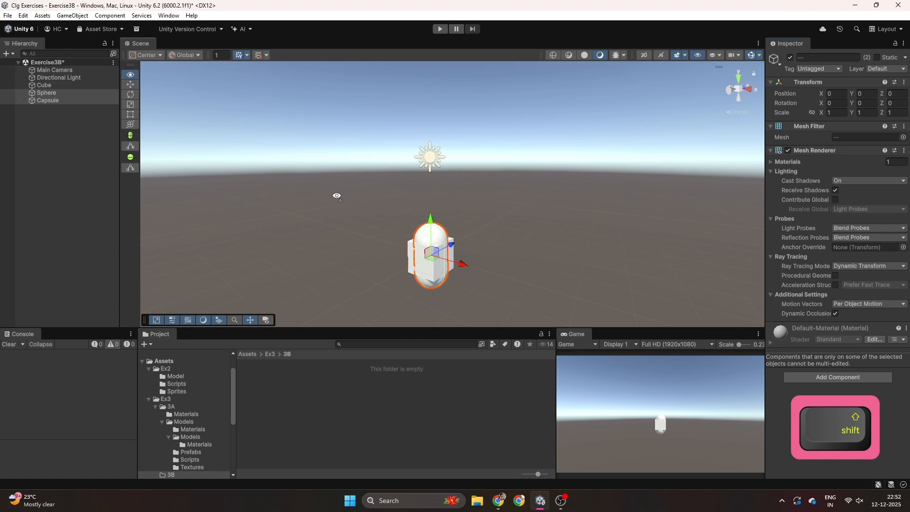
# Set the sphere's X position to 2
pyautogui.moveTo(295, 192); pyautogui.dragTo(331, 213, button='right')
pyautogui.click(45, 92)
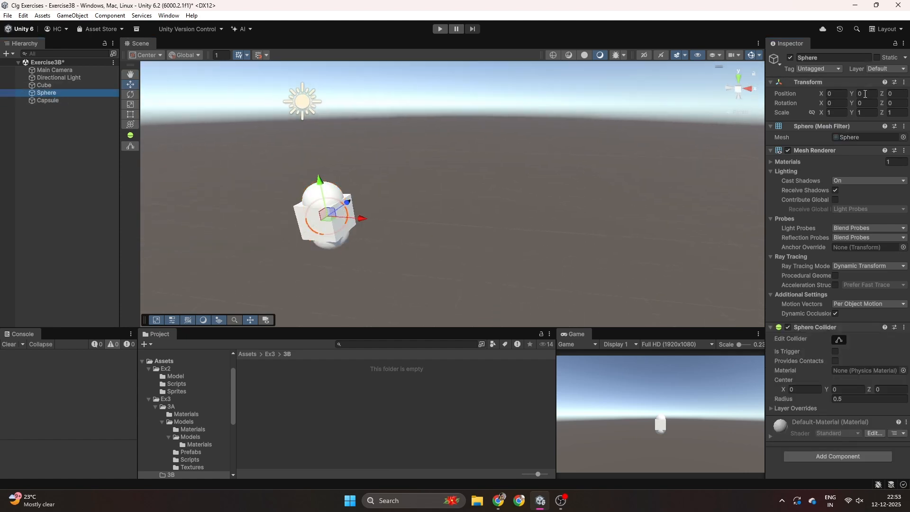
pyautogui.click(836, 94)
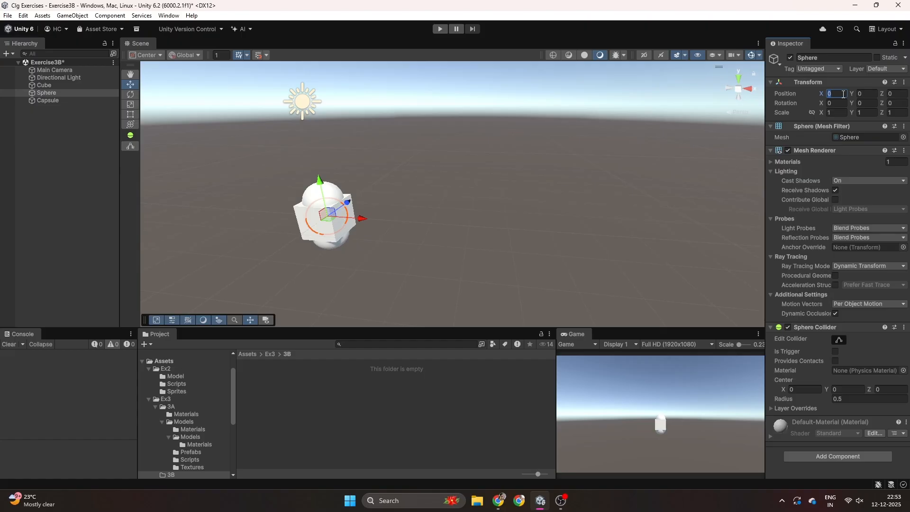
pyautogui.write('2')
pyautogui.press('Return')
# Set the capsule's X position to -2
pyautogui.click(45, 101)
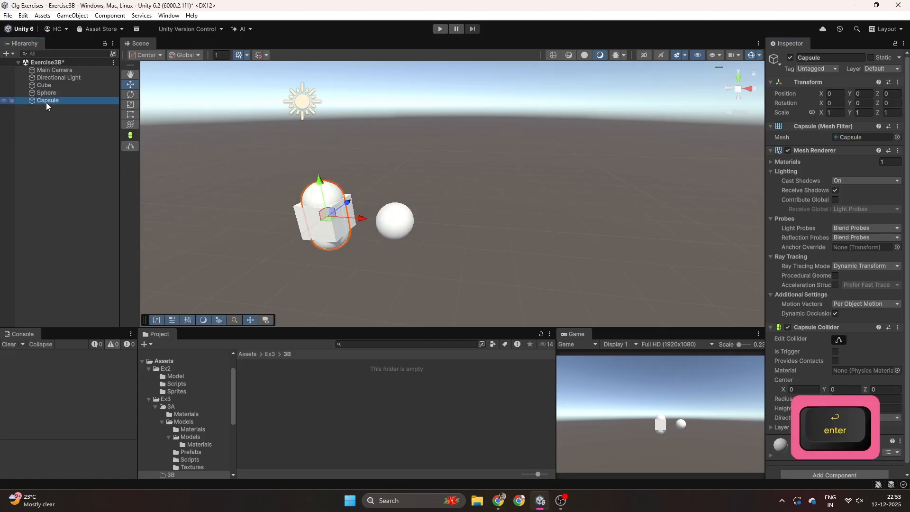
pyautogui.click(833, 94)
pyautogui.write('-2')
pyautogui.press('Return')
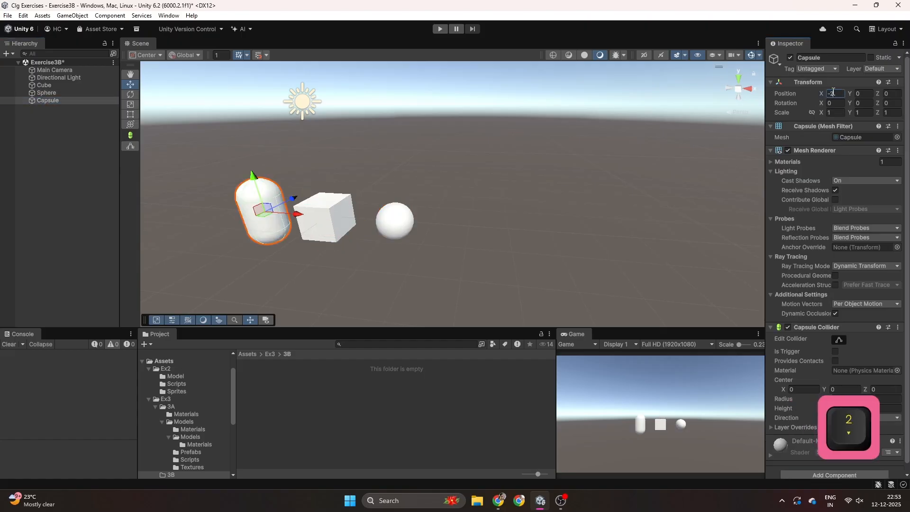
# Reset the transform of the Main Camera
pyautogui.press('w')
pyautogui.moveTo(463, 217); pyautogui.dragTo(427, 210, button='right')
pyautogui.press('a')
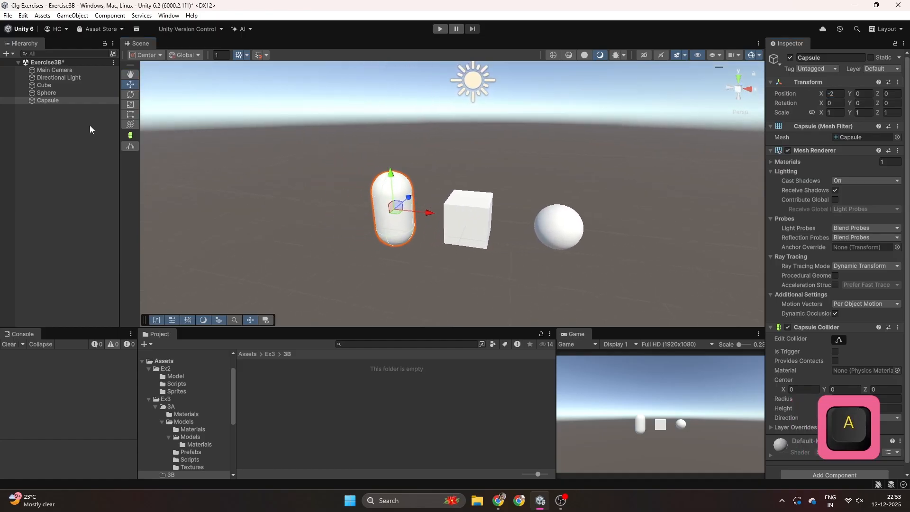
pyautogui.click(54, 71)
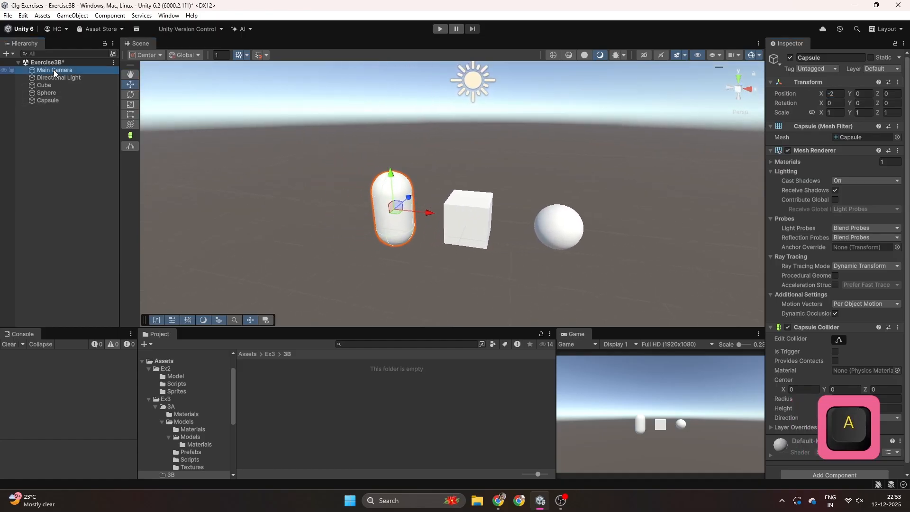
pyautogui.rightClick(816, 84)
pyautogui.click(823, 87)
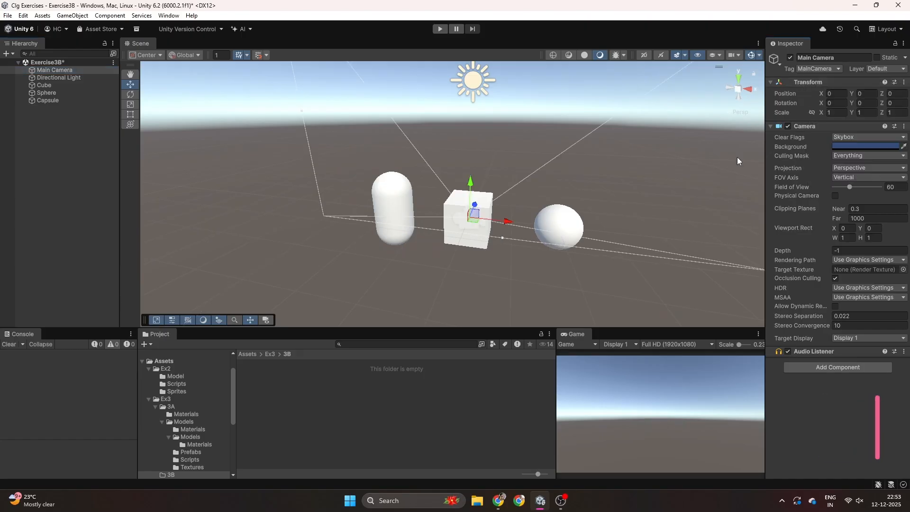
# Move the Main Camera back and up to about Y 0.555 and Z -3.575 so that it frames all three shapes
pyautogui.moveTo(475, 207); pyautogui.dragTo(412, 270)
pyautogui.moveTo(581, 199); pyautogui.dragTo(505, 196, button='right')
pyautogui.press('d')
pyautogui.press('s')
pyautogui.moveTo(410, 241); pyautogui.dragTo(337, 247)
# Nudge the Main Camera slightly farther back from the shapes along its Z axis
pyautogui.press('e')
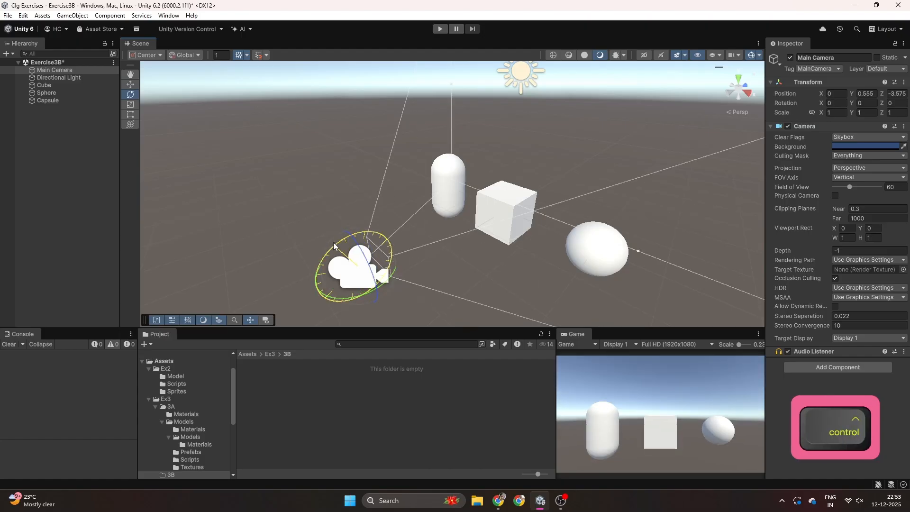
pyautogui.press('a')
pyautogui.moveTo(482, 197); pyautogui.dragTo(539, 199, button='right')
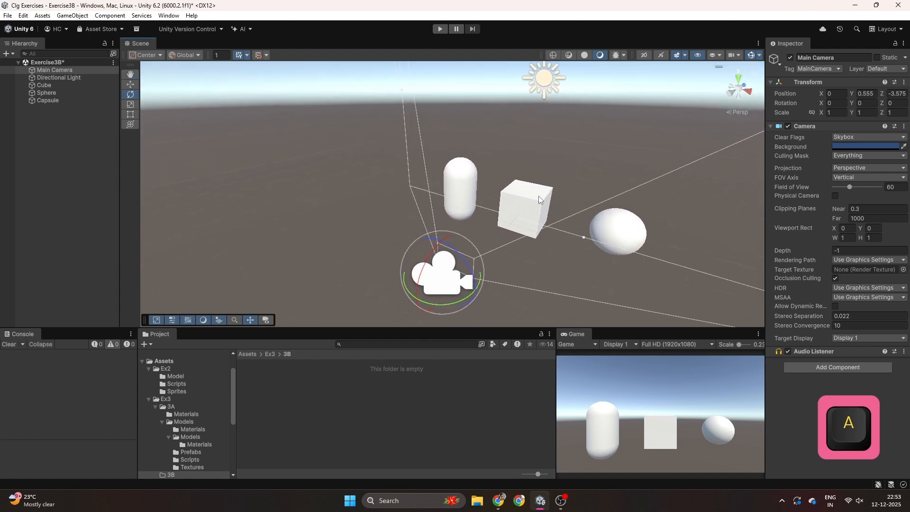
pyautogui.press('w')
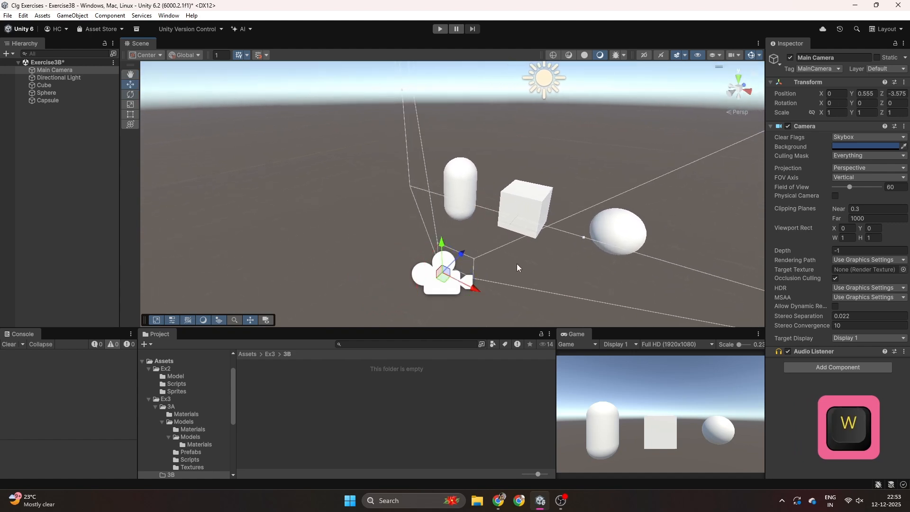
pyautogui.moveTo(459, 257)
pyautogui.mouseDown()
pyautogui.moveTo(438, 242)
pyautogui.moveTo(449, 260)
pyautogui.mouseUp()
# Create an empty game object named Shapes in the scene and reset its transform
pyautogui.press('a')
pyautogui.moveTo(293, 172); pyautogui.dragTo(394, 165, button='right')
pyautogui.rightClick(282, 378)
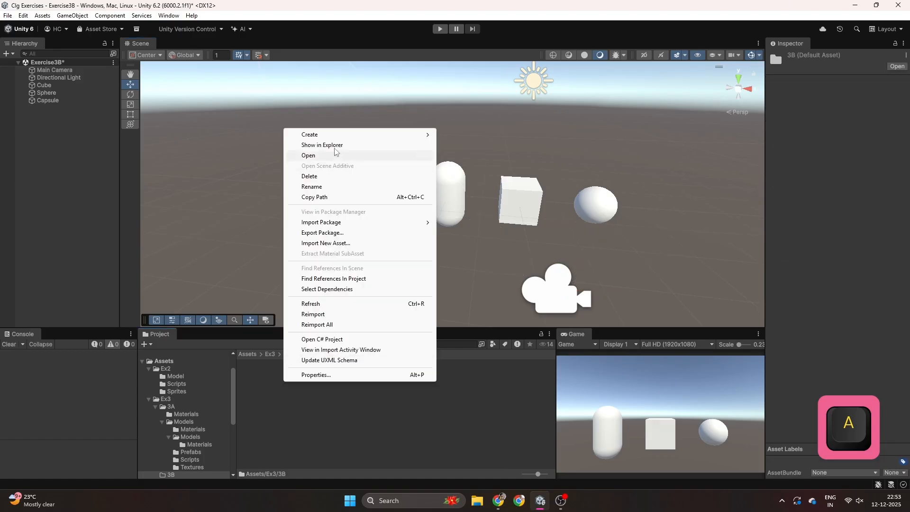
pyautogui.rightClick(62, 145)
pyautogui.click(101, 301)
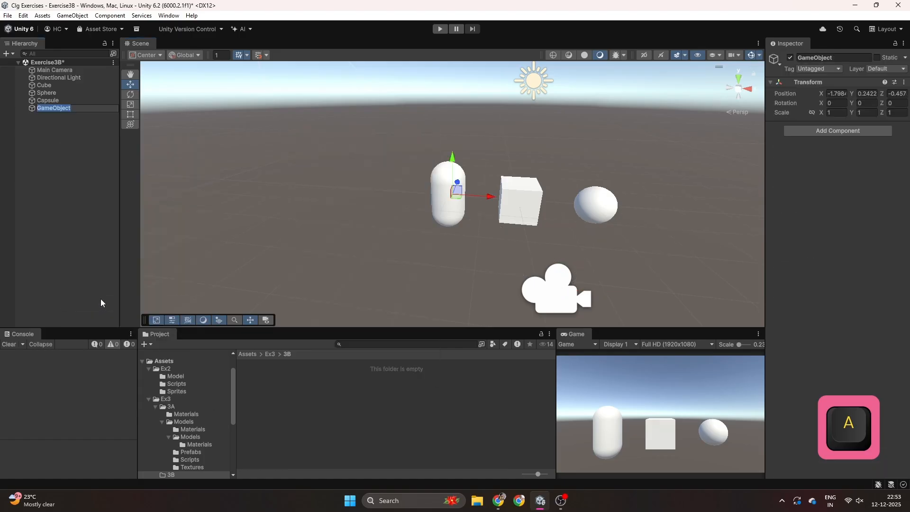
pyautogui.write('Shapes')
pyautogui.press('Return')
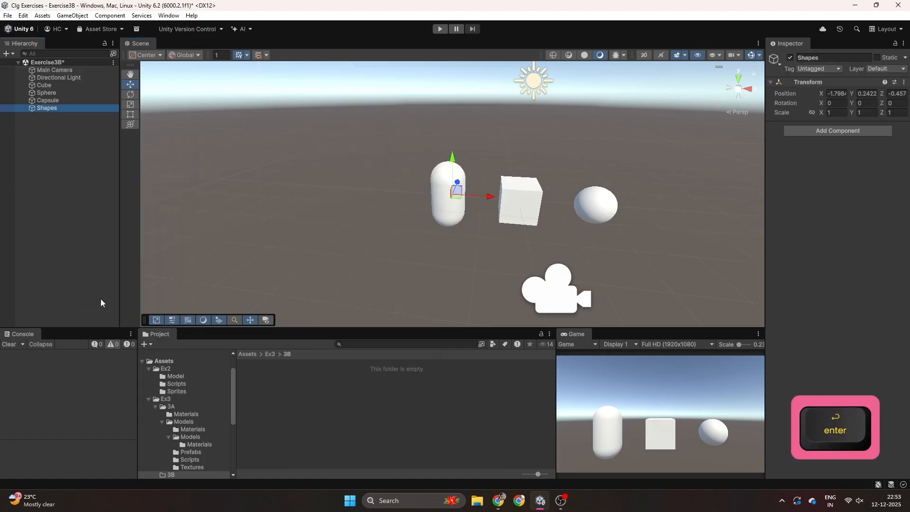
pyautogui.rightClick(823, 83)
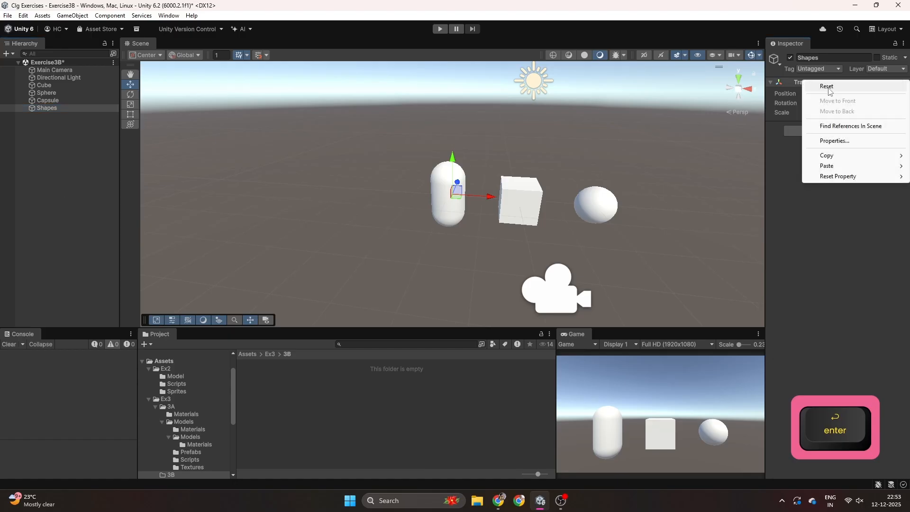
pyautogui.click(831, 88)
# Parent the cube, sphere and capsule under the Shapes object and collapse the group
pyautogui.click(41, 87)
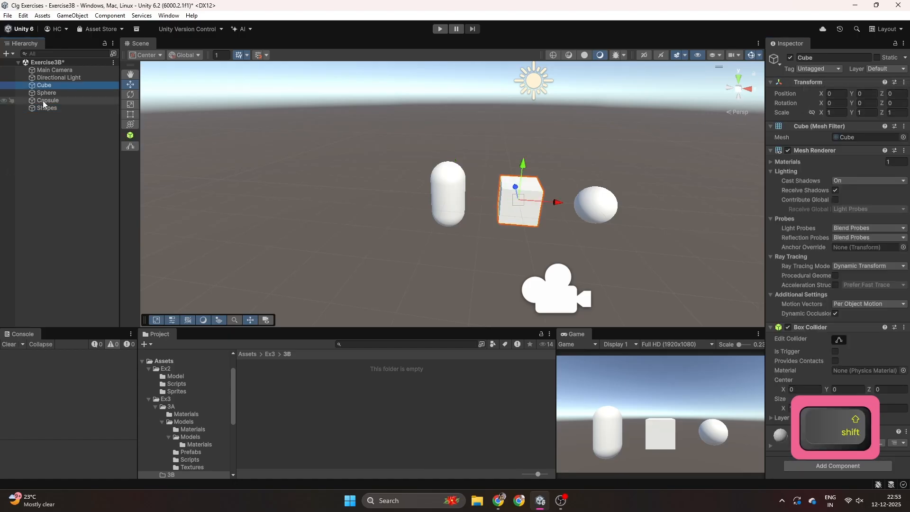
pyautogui.keyDown('shift'); pyautogui.click(44, 102); pyautogui.keyUp('shift')
pyautogui.moveTo(47, 102); pyautogui.dragTo(47, 109)
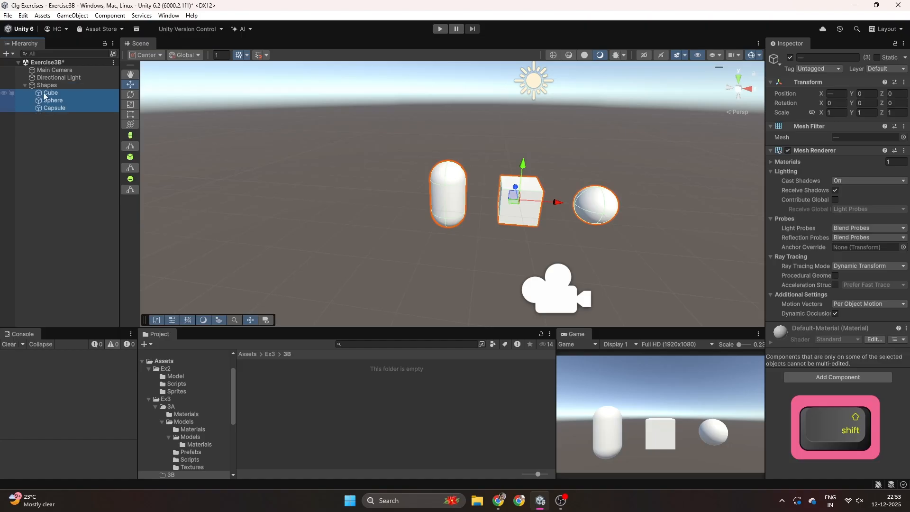
pyautogui.click(24, 85)
pyautogui.click(40, 141)
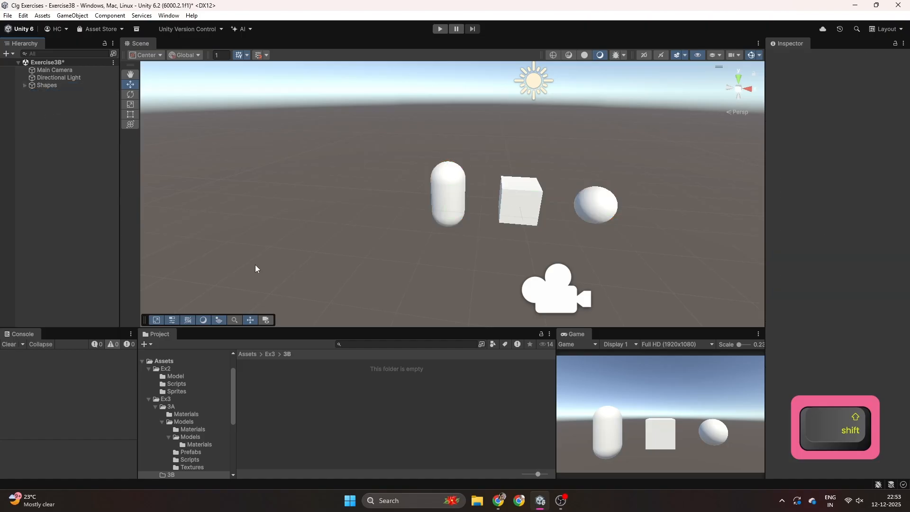
# Create a folder named Materials inside the 3B asset folder and open it
pyautogui.rightClick(316, 428)
pyautogui.moveTo(343, 173)
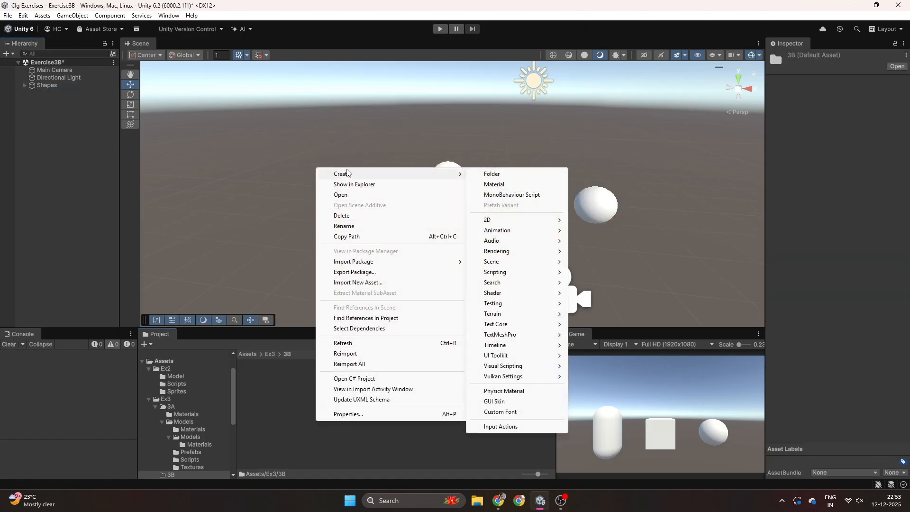
pyautogui.click(504, 174)
pyautogui.write('Materials')
pyautogui.press('Return')
pyautogui.press('Return')
# Create a new material named Red in the Materials folder
pyautogui.rightClick(285, 414)
pyautogui.moveTo(361, 165)
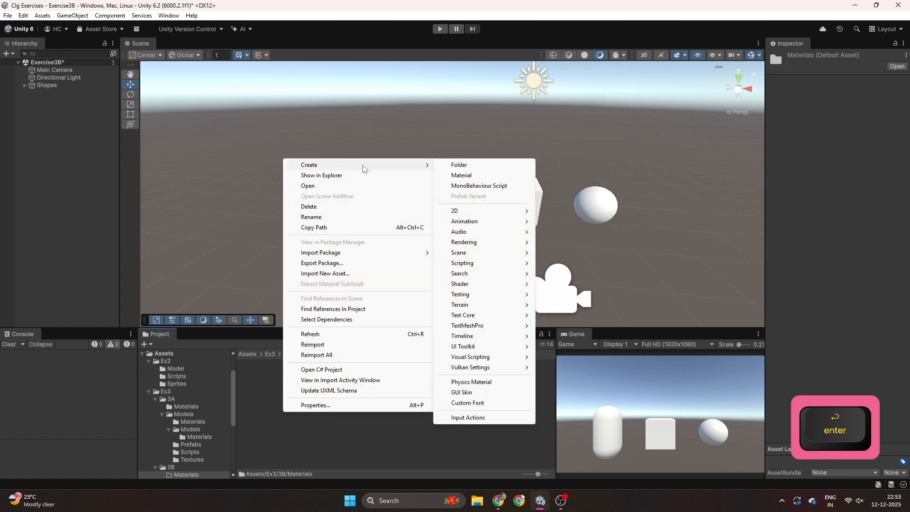
pyautogui.click(485, 176)
pyautogui.write('Red')
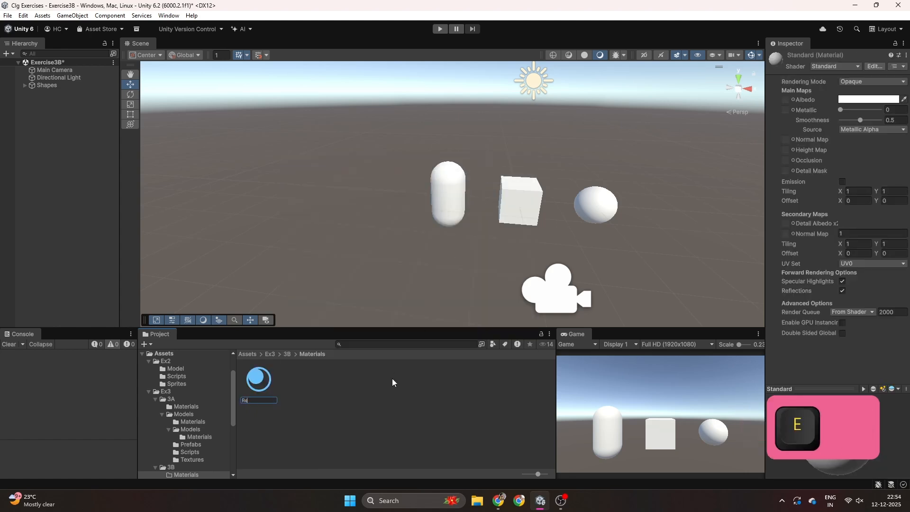
pyautogui.press('Return')
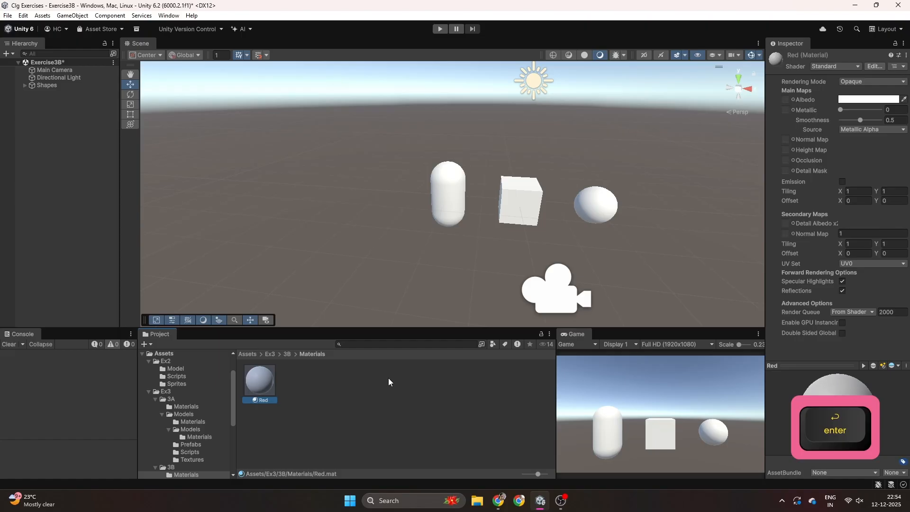
pyautogui.click(388, 380)
# Duplicate the Red material twice and rename the copies Blue and Purple
pyautogui.click(266, 389)
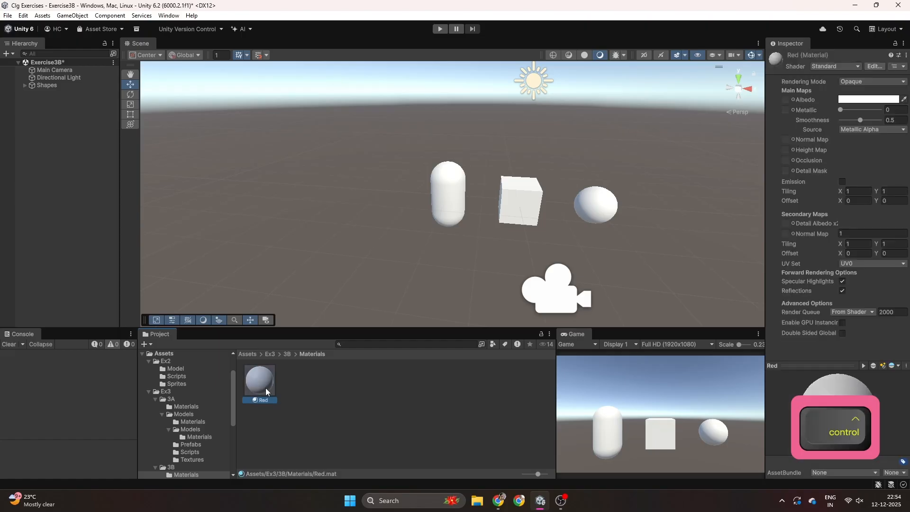
pyautogui.hotkey('ctrl', 'd')
pyautogui.hotkey('ctrl', 'd')
pyautogui.click(305, 376)
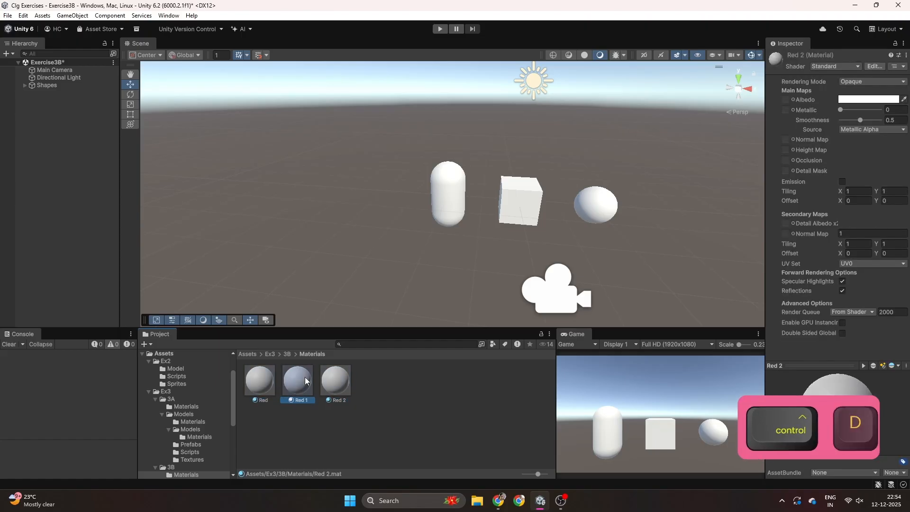
pyautogui.press('F2')
pyautogui.write('Blue')
pyautogui.press('Return')
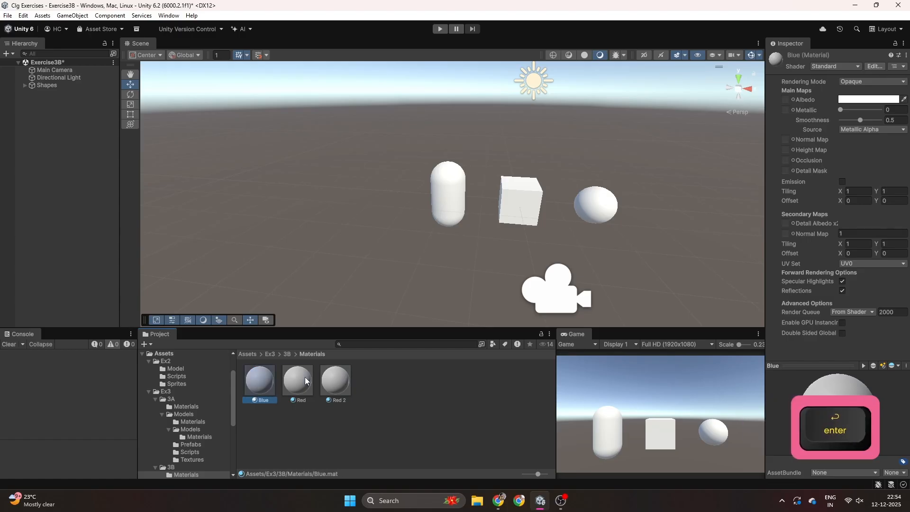
pyautogui.click(330, 381)
pyautogui.press('F2')
pyautogui.write('Purple')
pyautogui.press('Return')
# Set the Red material's albedo color to pure red, FF0000
pyautogui.click(327, 378)
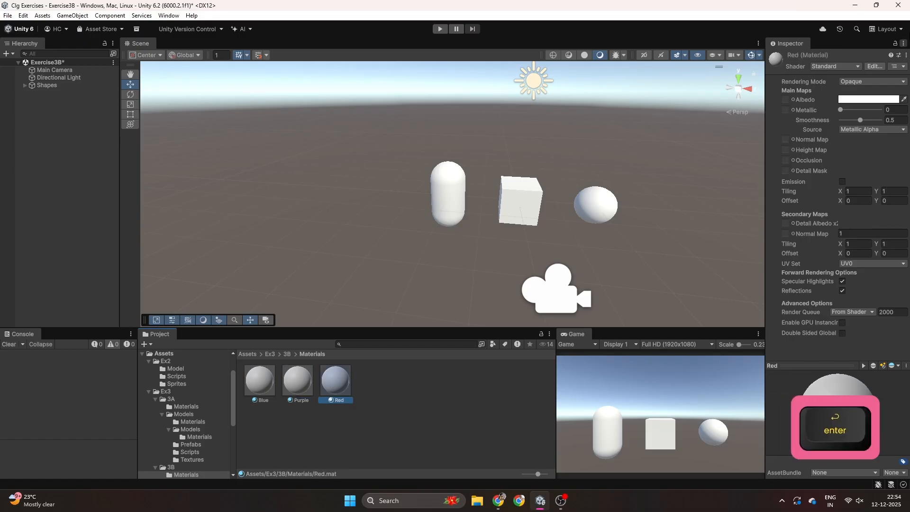
pyautogui.click(874, 100)
pyautogui.click(803, 316)
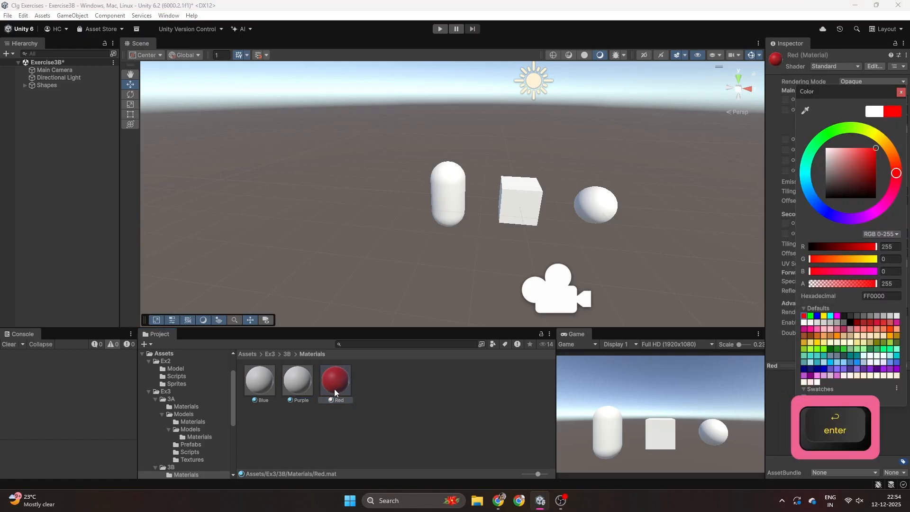
# Set the Purple material's albedo color to a pinkish purple, about F364FF
pyautogui.click(312, 384)
pyautogui.click(874, 100)
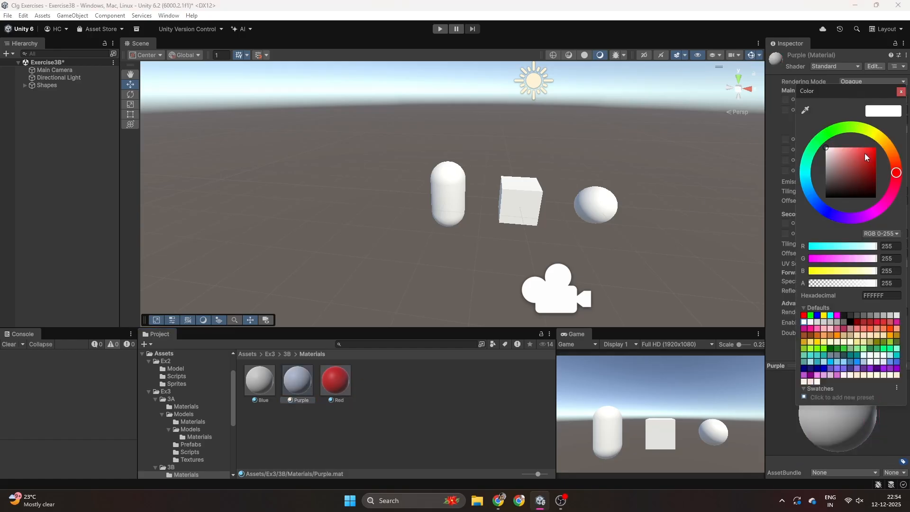
pyautogui.moveTo(861, 160); pyautogui.dragTo(857, 139)
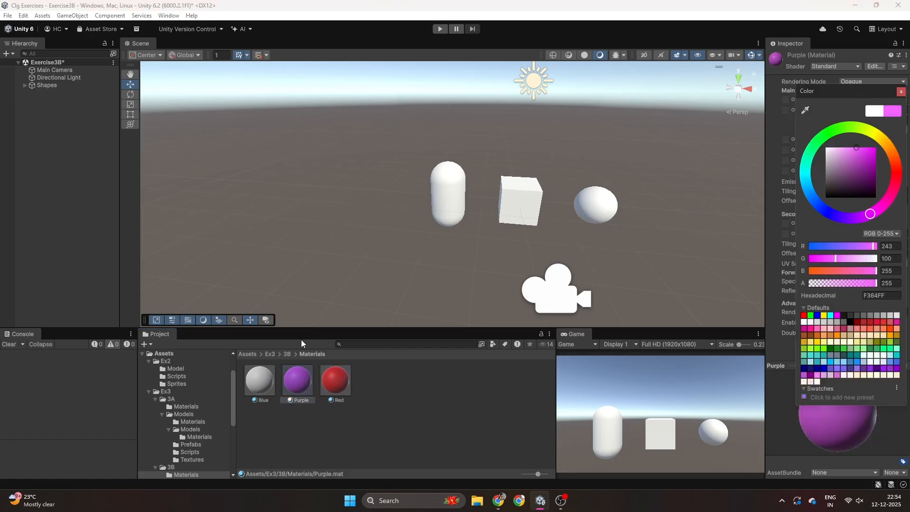
# Set the Blue material's albedo color to a bright blue, about 00A7FF, and close the color picker
pyautogui.click(262, 383)
pyautogui.click(852, 102)
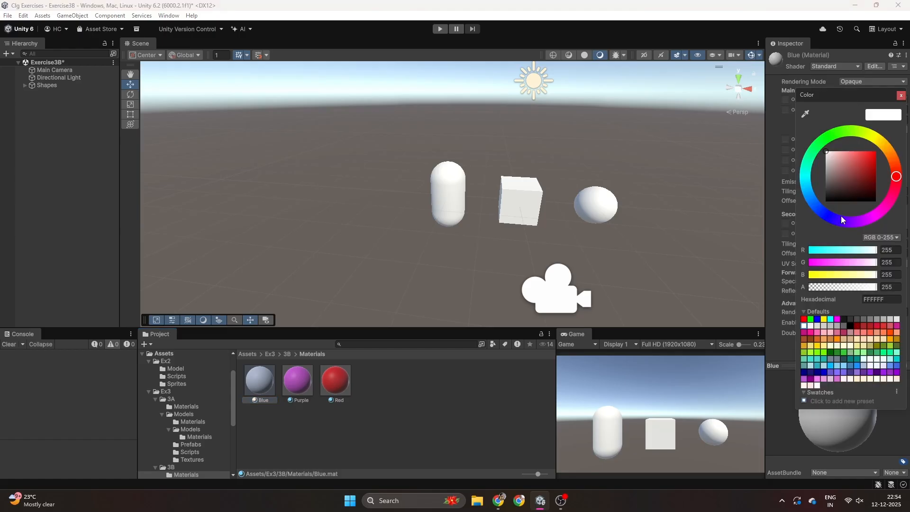
pyautogui.click(809, 193)
pyautogui.moveTo(860, 157); pyautogui.dragTo(878, 145)
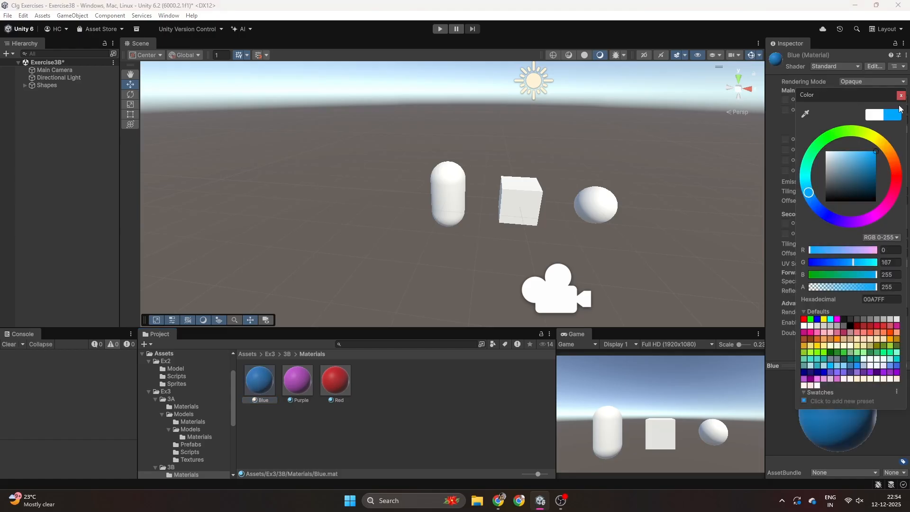
pyautogui.click(901, 96)
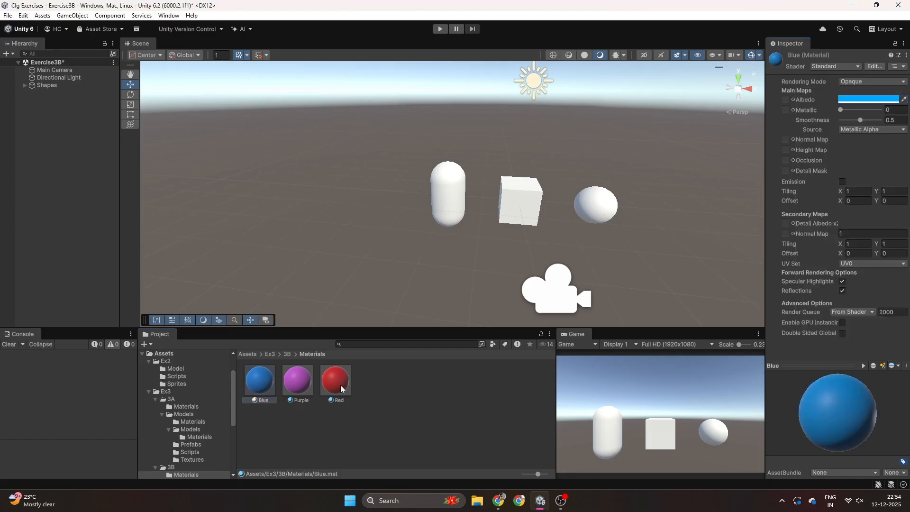
# Apply the Red material to the cube, Purple to the capsule and Blue to the sphere
pyautogui.moveTo(340, 384); pyautogui.dragTo(512, 208)
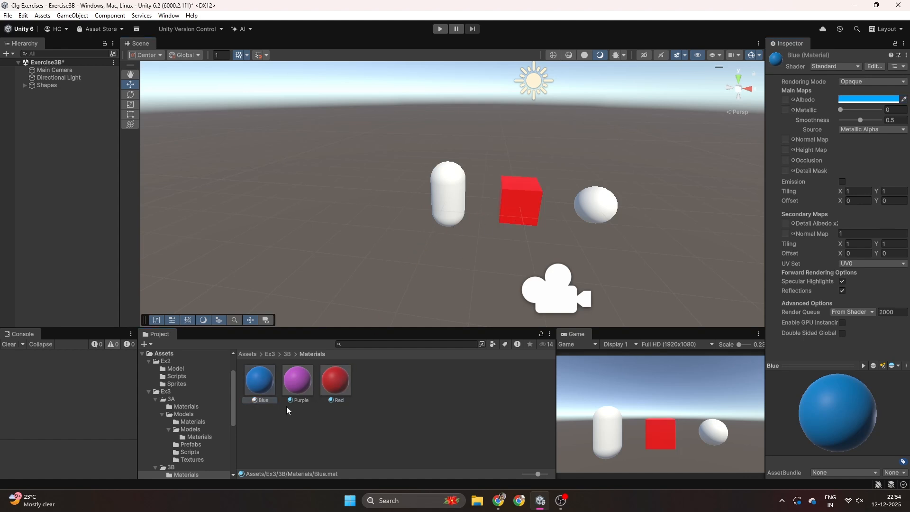
pyautogui.moveTo(436, 221); pyautogui.dragTo(444, 211)
pyautogui.moveTo(258, 384); pyautogui.dragTo(586, 203)
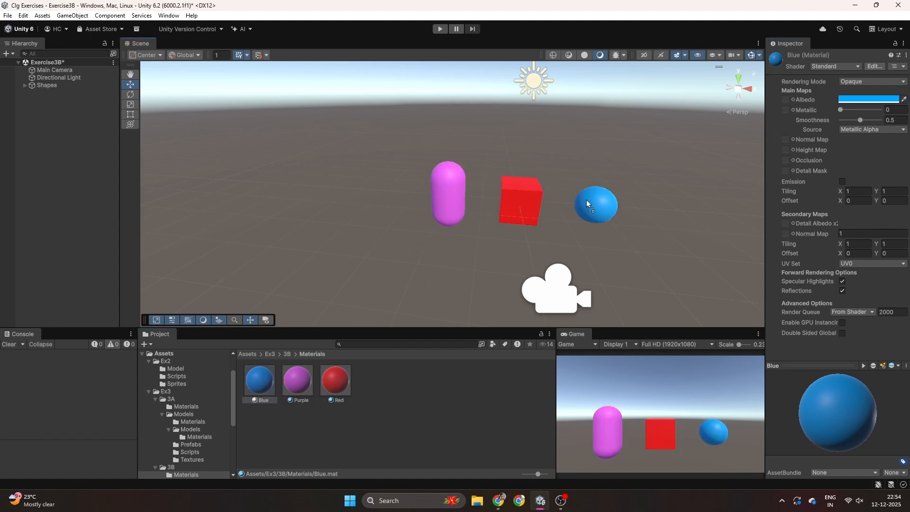
# Add a 3D plane to the scene at root level and reset its transform
pyautogui.press('d')
pyautogui.moveTo(477, 222)
pyautogui.mouseDown(button='right')
pyautogui.moveTo(554, 193)
pyautogui.moveTo(481, 213)
pyautogui.mouseUp(button='right')
pyautogui.press('w')
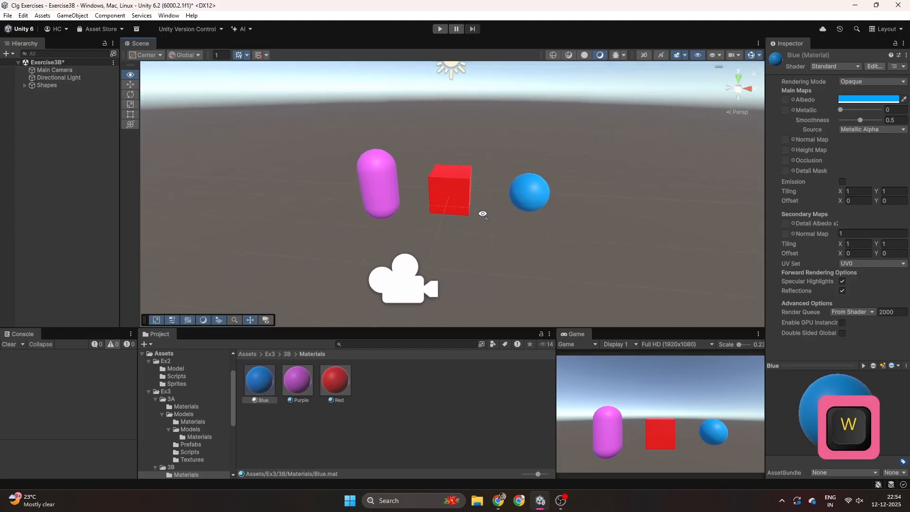
pyautogui.rightClick(47, 125)
pyautogui.moveTo(77, 295)
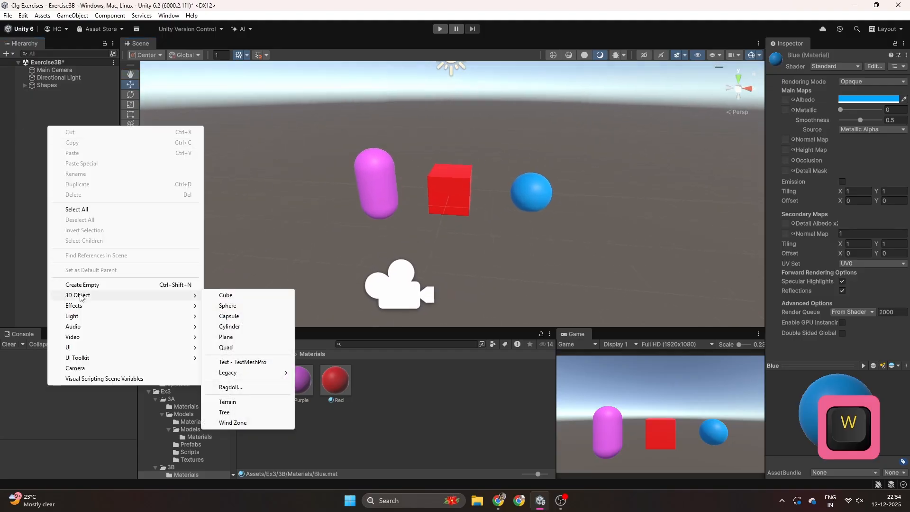
pyautogui.click(245, 337)
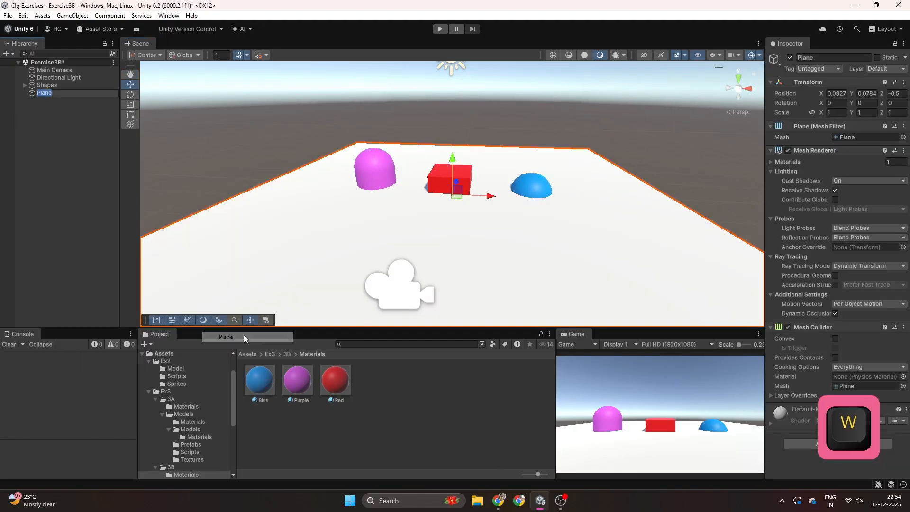
pyautogui.click(79, 177)
pyautogui.click(76, 95)
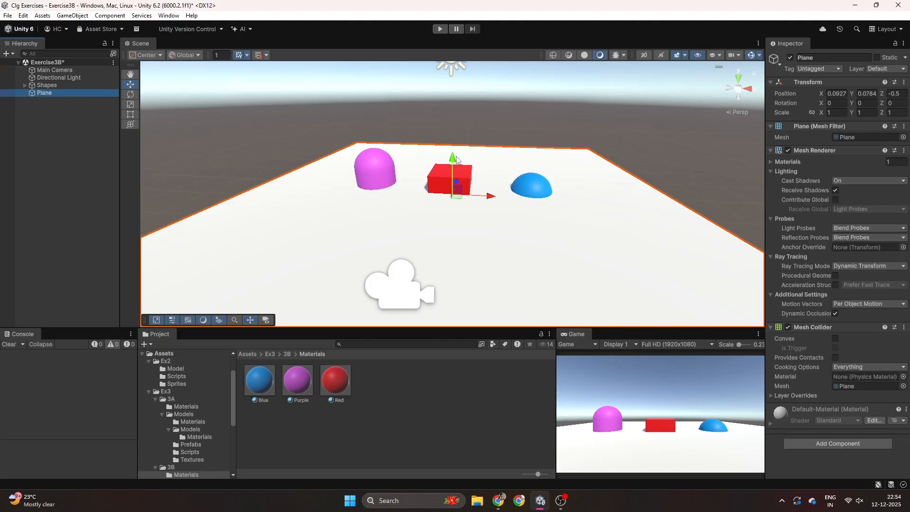
pyautogui.rightClick(812, 84)
pyautogui.click(824, 90)
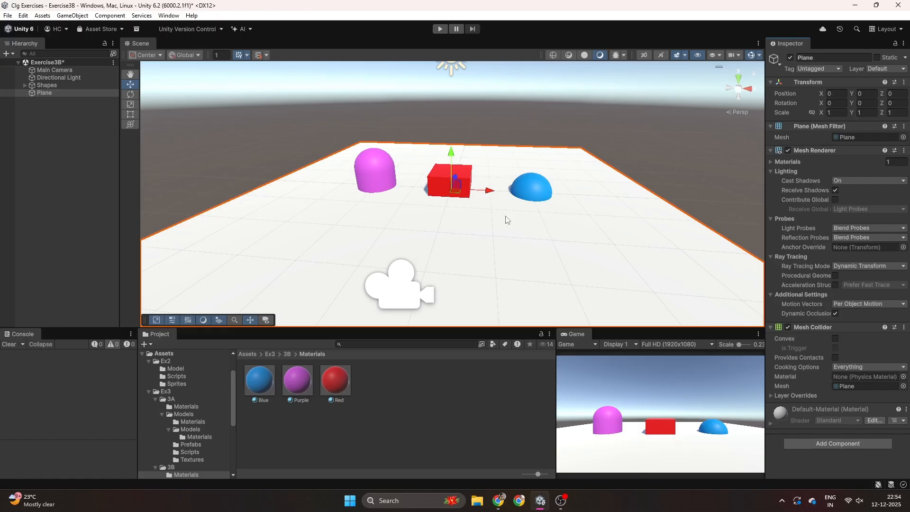
# Lower the plane to about Y -0.47 so that it lies beneath the shapes as a floor
pyautogui.keyDown('ctrl'); pyautogui.moveTo(452, 156); pyautogui.dragTo(453, 189); pyautogui.keyUp('ctrl')
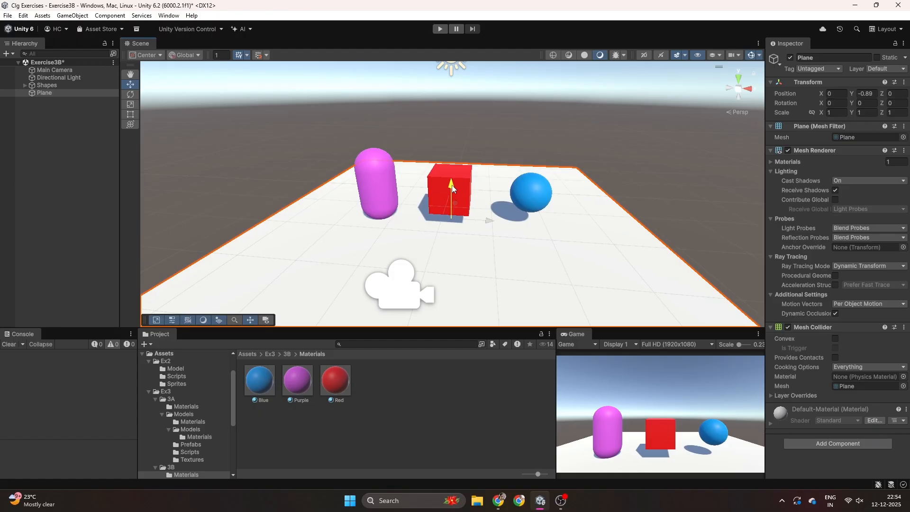
pyautogui.moveTo(452, 189); pyautogui.dragTo(453, 170)
pyautogui.press('w')
pyautogui.moveTo(590, 217); pyautogui.dragTo(586, 176, button='right')
pyautogui.press('q')
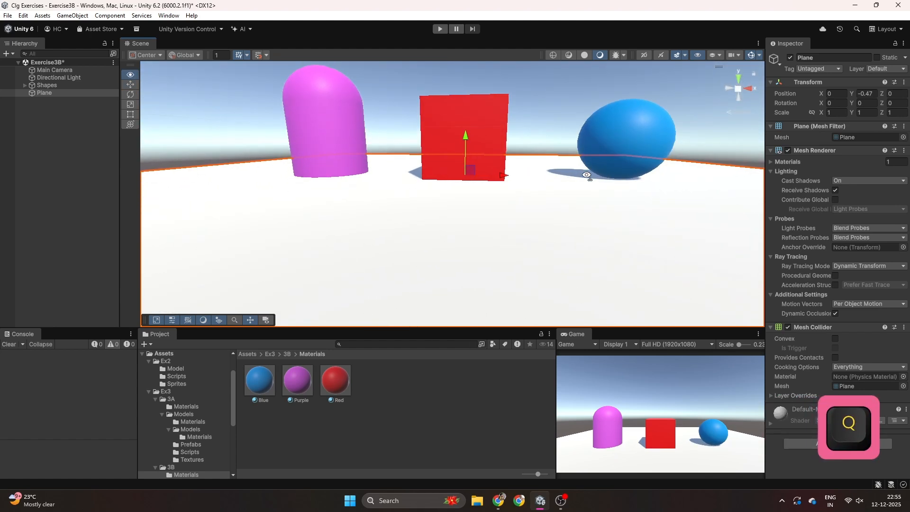
# Raise the capsule to about Y 0.524 so that it stands on the floor plane, and remove its Capsule Collider
pyautogui.click(317, 125)
pyautogui.moveTo(324, 99); pyautogui.dragTo(324, 63)
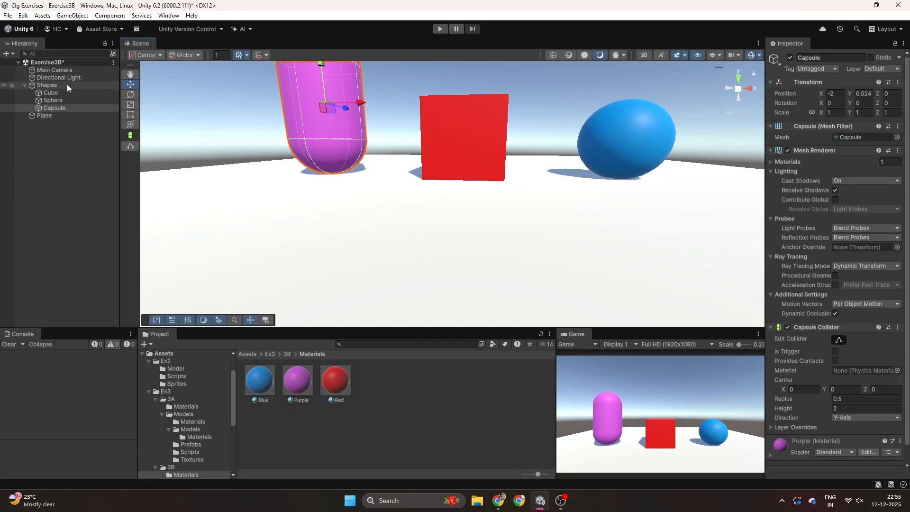
pyautogui.click(896, 327)
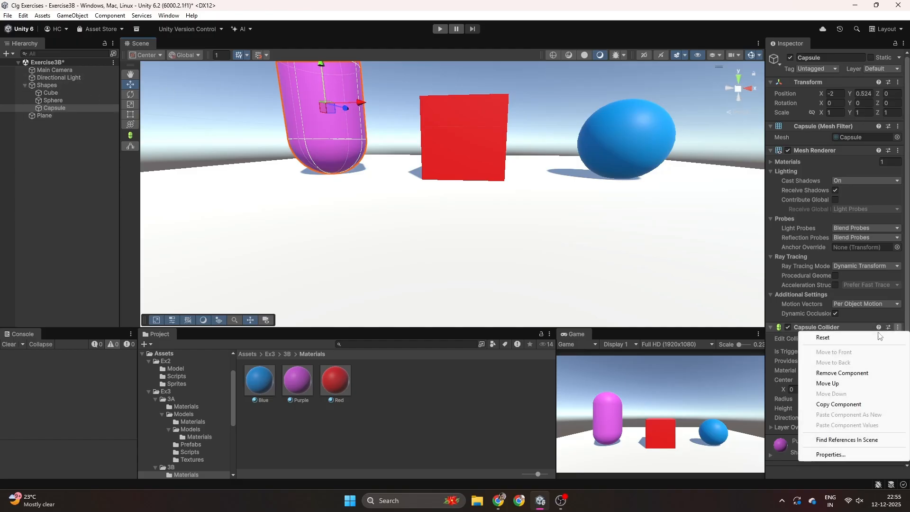
pyautogui.click(838, 373)
# Remove the cube's collider component and raise the cube slightly onto the floor plane
pyautogui.click(464, 133)
pyautogui.click(897, 327)
pyautogui.click(838, 373)
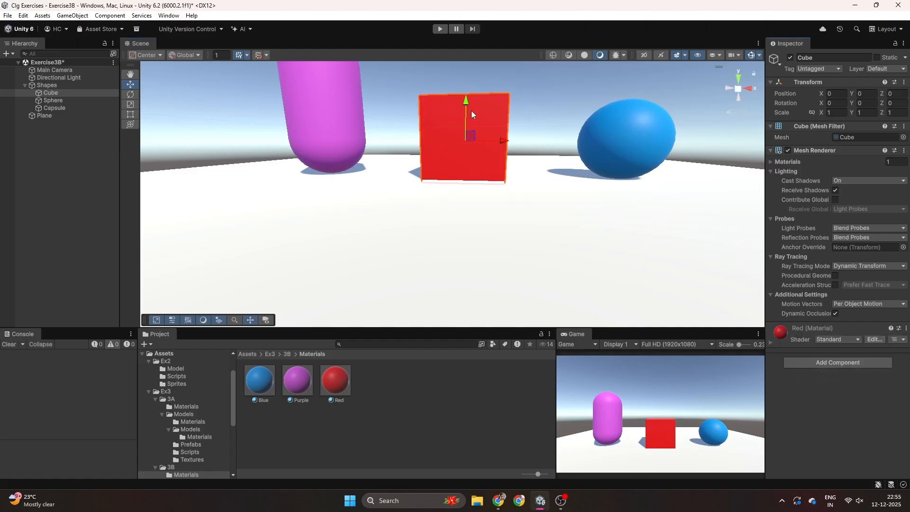
pyautogui.moveTo(465, 106); pyautogui.dragTo(464, 103)
# Remove the Sphere Collider component from the sphere
pyautogui.click(654, 147)
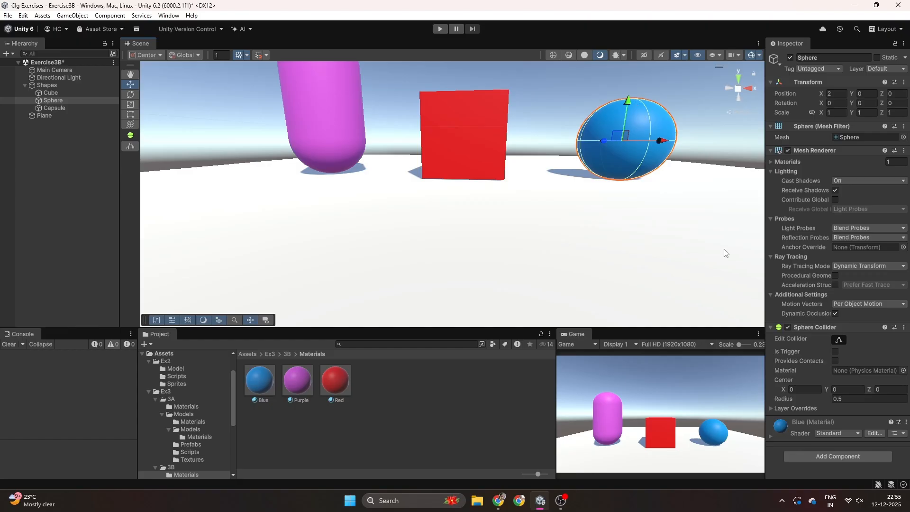
pyautogui.click(904, 327)
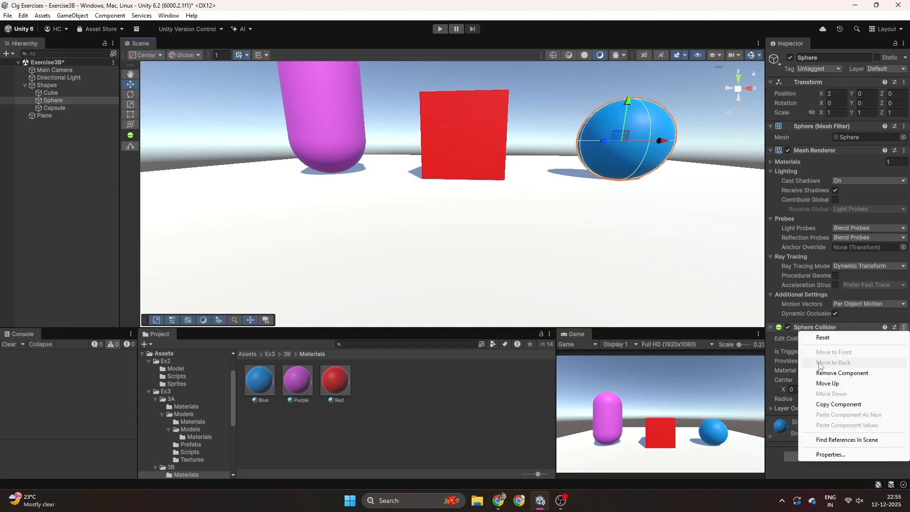
pyautogui.click(848, 373)
# Duplicate the floor plane and rotate the copy to -90 degrees about X to make an upright wall
pyautogui.moveTo(593, 209); pyautogui.dragTo(517, 198, button='right')
pyautogui.press('d')
pyautogui.press('s')
pyautogui.press('s')
pyautogui.moveTo(520, 217); pyautogui.dragTo(436, 257, button='right')
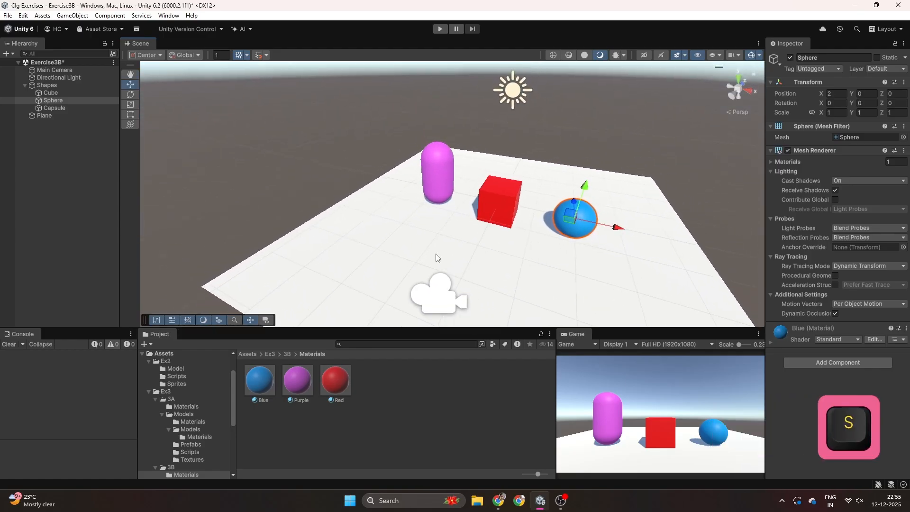
pyautogui.click(34, 117)
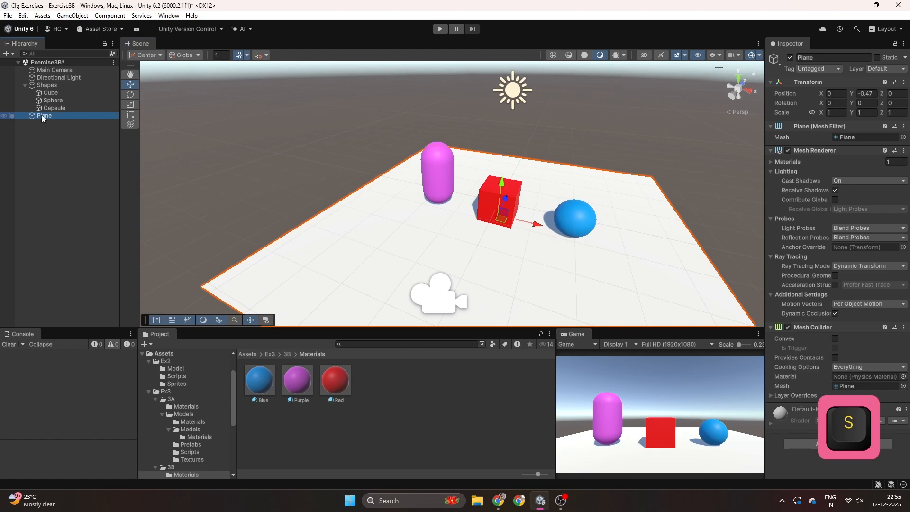
pyautogui.hotkey('ctrl', 'd')
pyautogui.press('e')
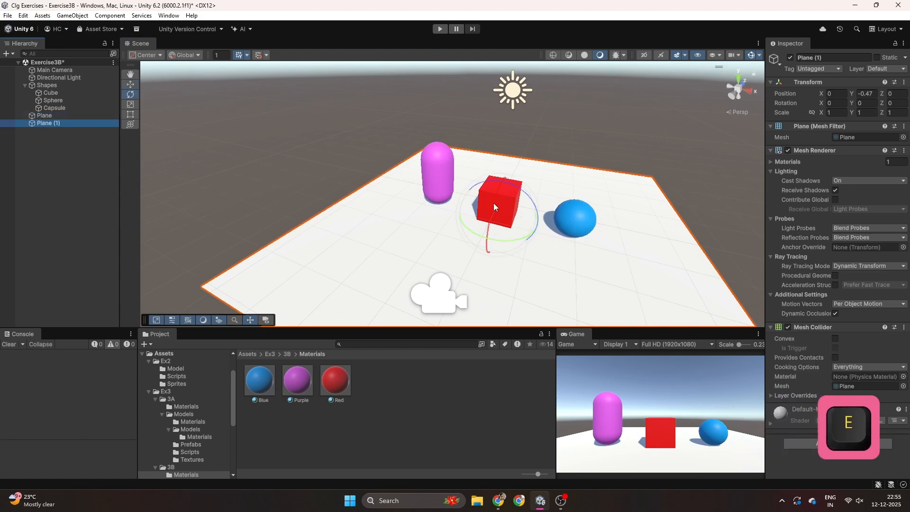
pyautogui.keyDown('ctrl'); pyautogui.moveTo(494, 205); pyautogui.dragTo(467, 318); pyautogui.keyUp('ctrl')
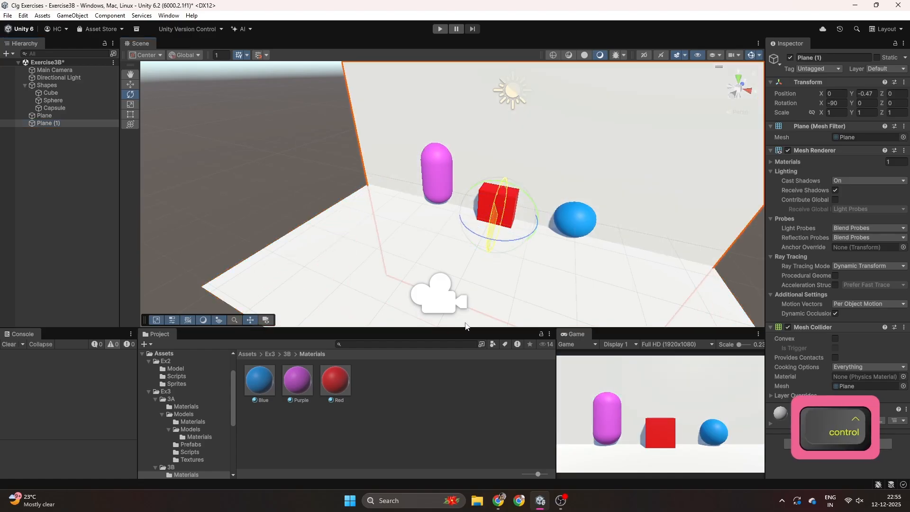
# Move the upright plane to Y 4 and Z 5 so that it forms the back wall behind the shapes
pyautogui.press('w')
pyautogui.keyDown('ctrl'); pyautogui.moveTo(506, 204); pyautogui.dragTo(488, 188); pyautogui.keyUp('ctrl')
pyautogui.moveTo(488, 188); pyautogui.dragTo(455, 187, button='right')
pyautogui.press('a')
pyautogui.press('s')
pyautogui.keyDown('ctrl'); pyautogui.moveTo(522, 127); pyautogui.dragTo(558, 37); pyautogui.keyUp('ctrl')
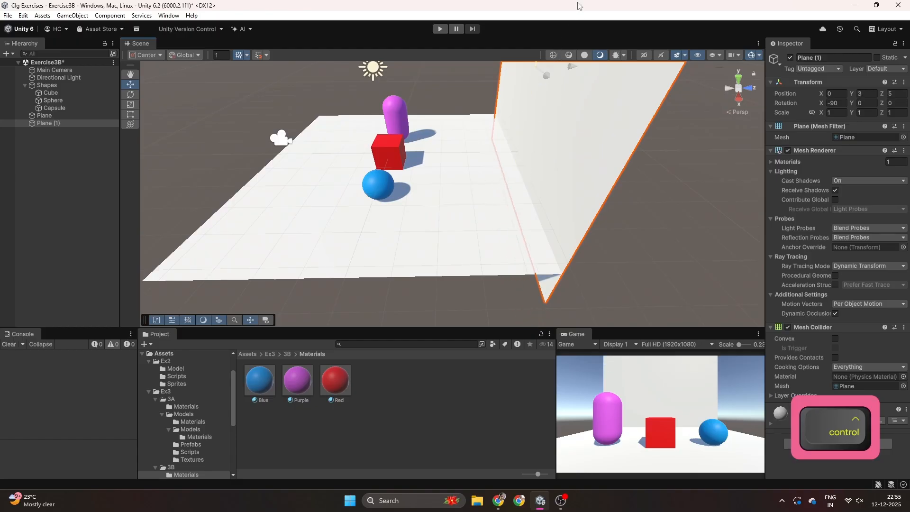
pyautogui.moveTo(512, 229); pyautogui.dragTo(535, 147, button='right')
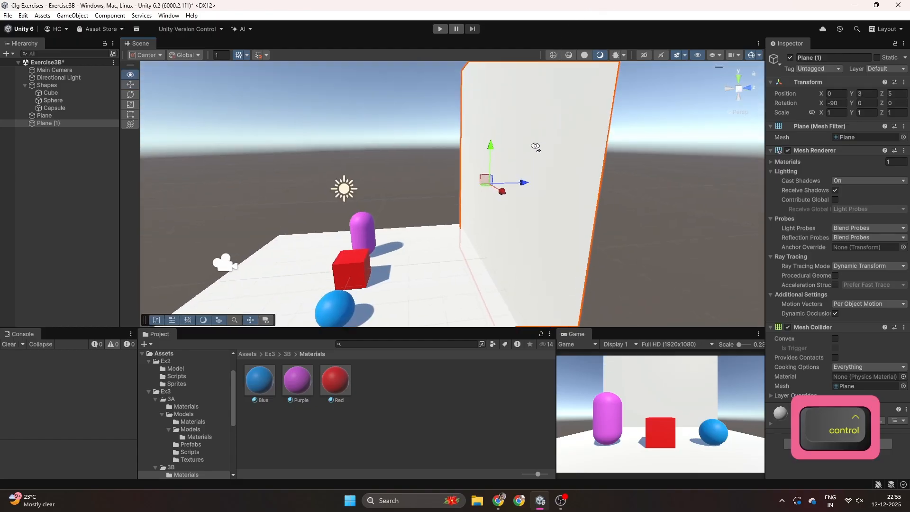
pyautogui.moveTo(493, 116)
pyautogui.keyDown('ctrl'); pyautogui.mouseDown()
pyautogui.moveTo(499, 93)
pyautogui.moveTo(498, 102)
pyautogui.mouseUp(); pyautogui.keyUp('ctrl')
# Duplicate the back wall plane and rotate the copy to -90 degrees about Z to make a side wall
pyautogui.press('d')
pyautogui.moveTo(381, 237); pyautogui.dragTo(498, 205, button='right')
pyautogui.press('w')
pyautogui.press('a')
pyautogui.press('s')
pyautogui.hotkey('ctrl', 'd')
pyautogui.press('e')
pyautogui.keyDown('ctrl'); pyautogui.moveTo(476, 160); pyautogui.dragTo(595, 152); pyautogui.keyUp('ctrl')
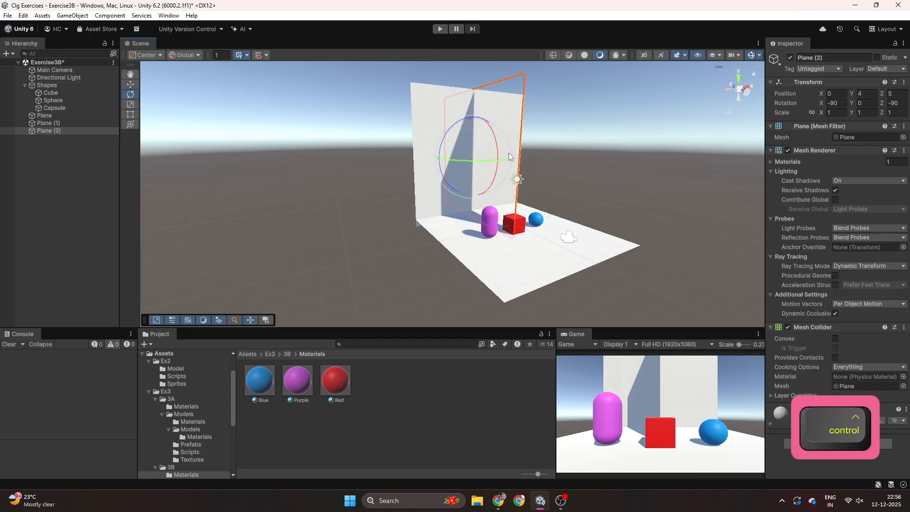
# Move the side wall to X -5 and shift it along Z so it lines up with the floor's edge
pyautogui.press('w')
pyautogui.press('ctrl')
pyautogui.keyDown('ctrl'); pyautogui.moveTo(495, 157); pyautogui.dragTo(447, 167); pyautogui.keyUp('ctrl')
pyautogui.press('d')
pyautogui.moveTo(446, 166); pyautogui.dragTo(483, 100, button='right')
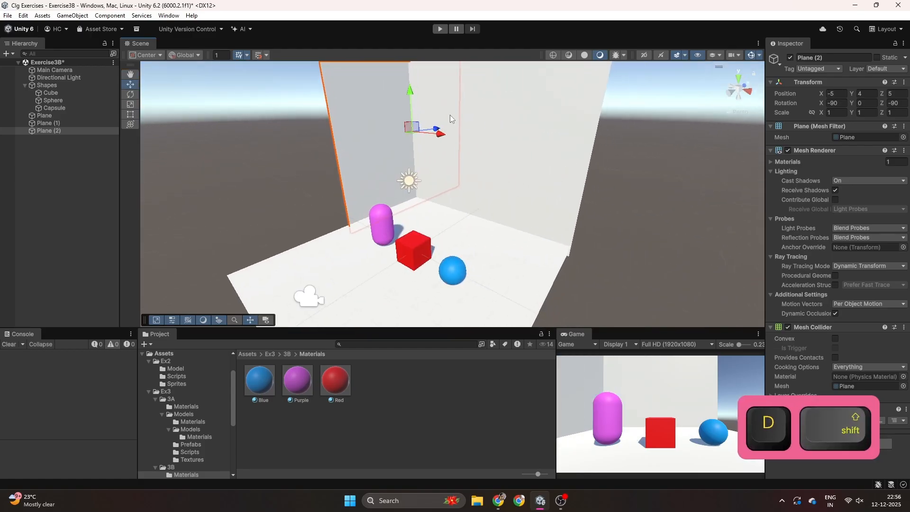
pyautogui.keyDown('ctrl'); pyautogui.moveTo(437, 128); pyautogui.dragTo(372, 154); pyautogui.keyUp('ctrl')
pyautogui.press('a')
pyautogui.moveTo(356, 205); pyautogui.dragTo(395, 214, button='right')
pyautogui.press('s')
# Duplicate the side wall, move the copy to the opposite edge of the floor and rotate it to face the shapes
pyautogui.hotkey('ctrl', 'd')
pyautogui.keyDown('ctrl'); pyautogui.moveTo(435, 166); pyautogui.dragTo(626, 189); pyautogui.keyUp('ctrl')
pyautogui.press('e')
pyautogui.keyDown('ctrl'); pyautogui.moveTo(553, 179); pyautogui.dragTo(761, 206); pyautogui.keyUp('ctrl')
pyautogui.press('a')
pyautogui.moveTo(521, 219); pyautogui.dragTo(475, 172, button='right')
pyautogui.click(618, 209)
pyautogui.press('w')
pyautogui.press('s')
pyautogui.press('a')
pyautogui.press('w')
pyautogui.press('q')
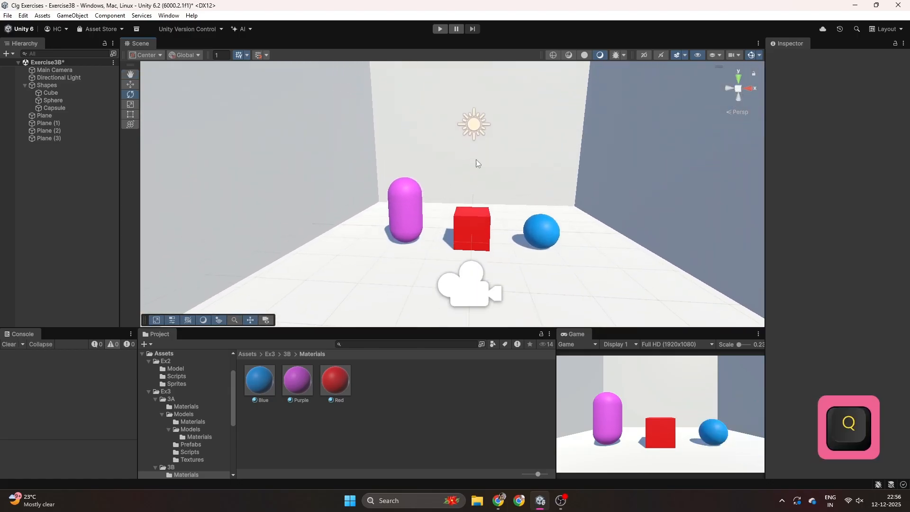
# Create an empty object named Floor in the scene and reset its transform
pyautogui.click(478, 118)
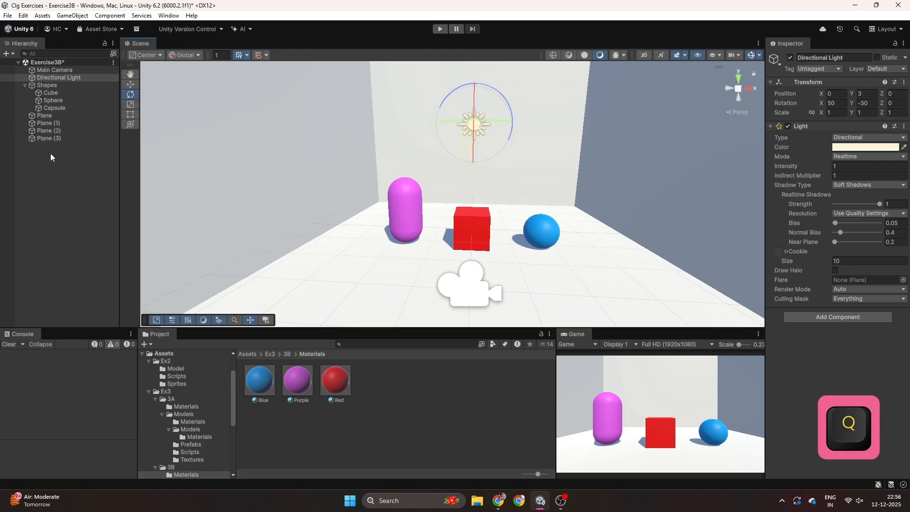
pyautogui.rightClick(51, 171)
pyautogui.click(109, 329)
pyautogui.write('Floor')
pyautogui.press('Return')
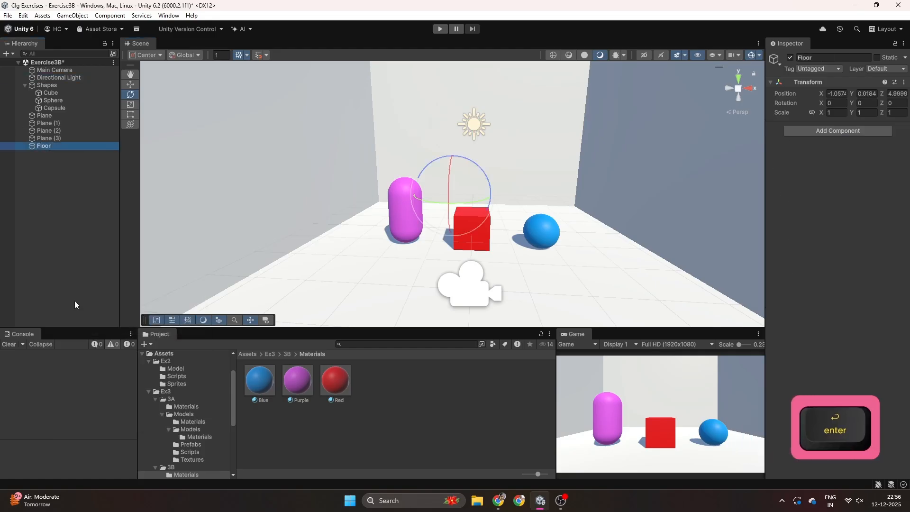
pyautogui.rightClick(803, 82)
pyautogui.click(817, 88)
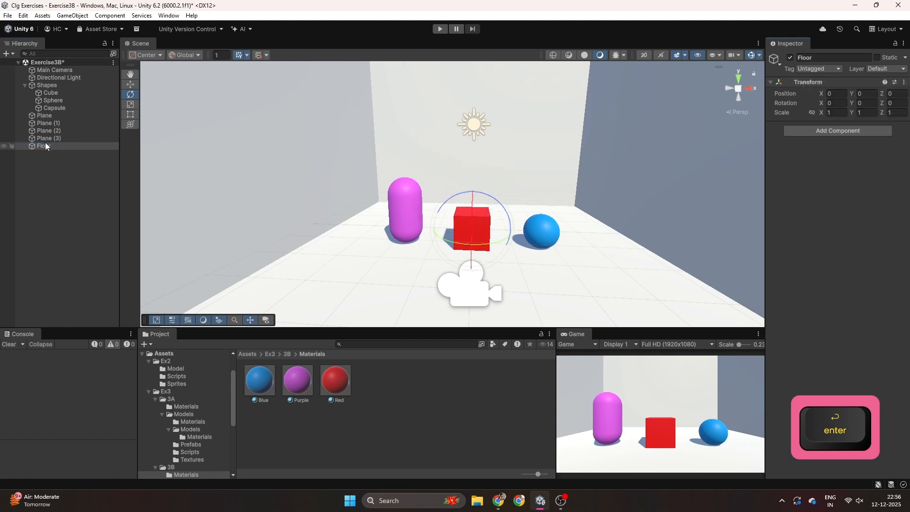
# Parent the four planes under Floor and collapse the Floor and Shapes groups
pyautogui.click(50, 115)
pyautogui.keyDown('shift'); pyautogui.click(52, 137); pyautogui.keyUp('shift')
pyautogui.moveTo(52, 137); pyautogui.dragTo(52, 146)
pyautogui.click(24, 115)
pyautogui.click(24, 85)
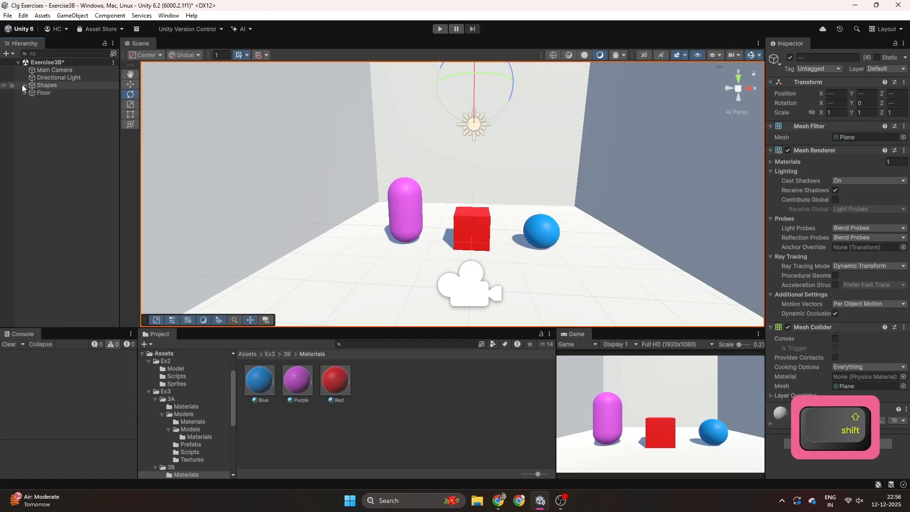
pyautogui.click(31, 102)
pyautogui.moveTo(395, 189)
pyautogui.mouseDown(button='right')
pyautogui.moveTo(450, 204)
pyautogui.moveTo(396, 183)
pyautogui.mouseUp(button='right')
# Add a point light to the scene and reset its transform
pyautogui.rightClick(46, 126)
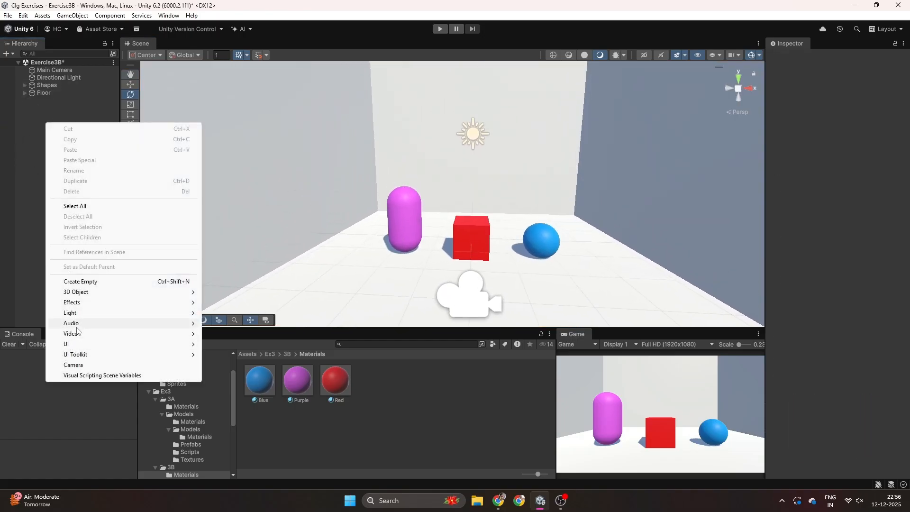
pyautogui.moveTo(86, 312)
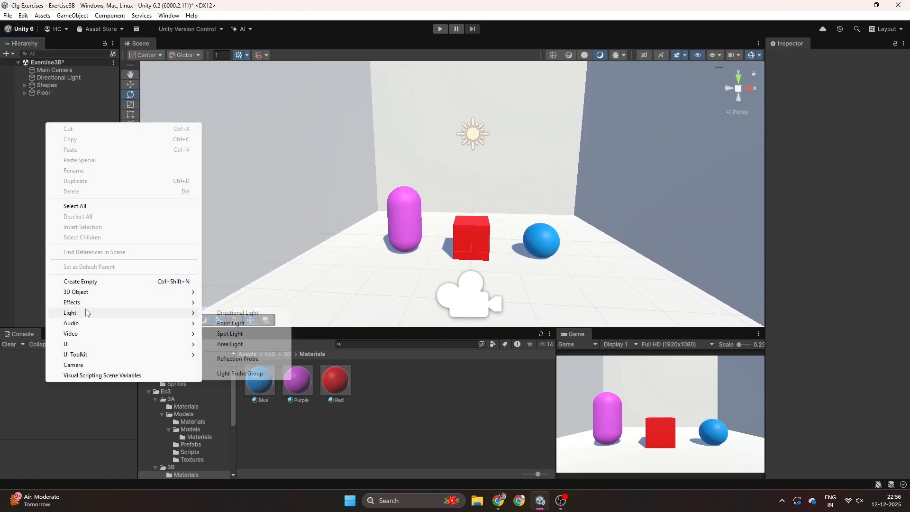
pyautogui.click(262, 325)
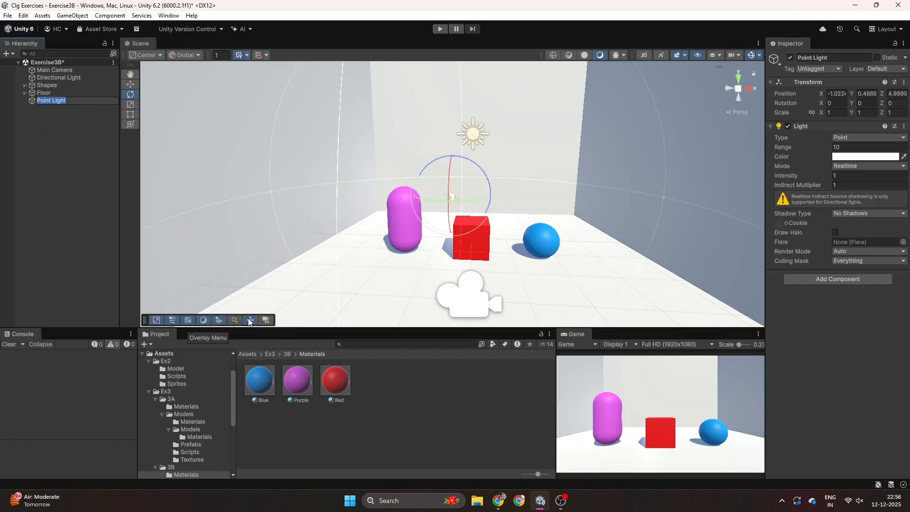
pyautogui.click(83, 100)
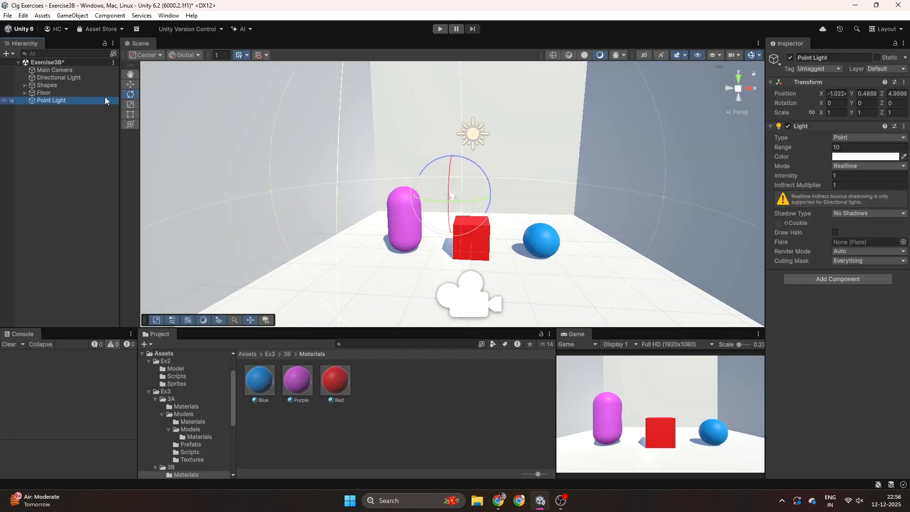
pyautogui.rightClick(808, 81)
pyautogui.click(806, 86)
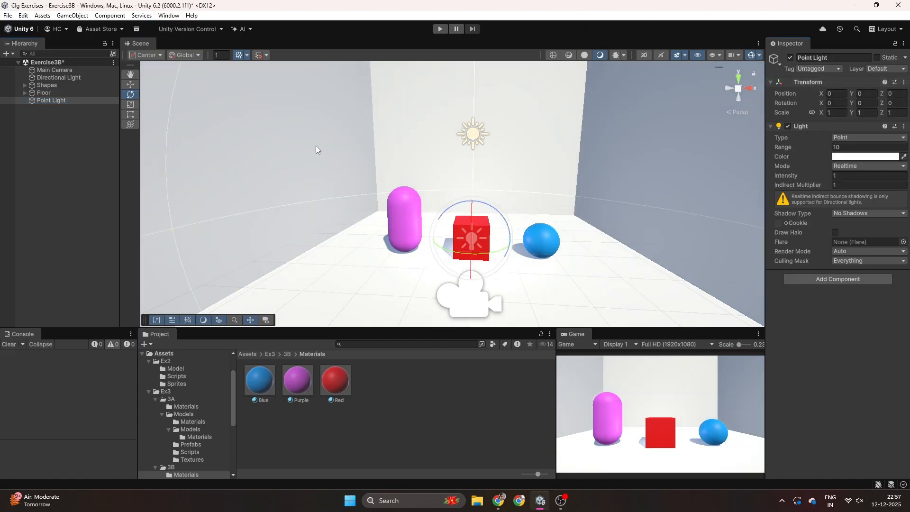
# Create an empty object named Lights and parent the point light and directional light under it
pyautogui.rightClick(40, 122)
pyautogui.click(72, 281)
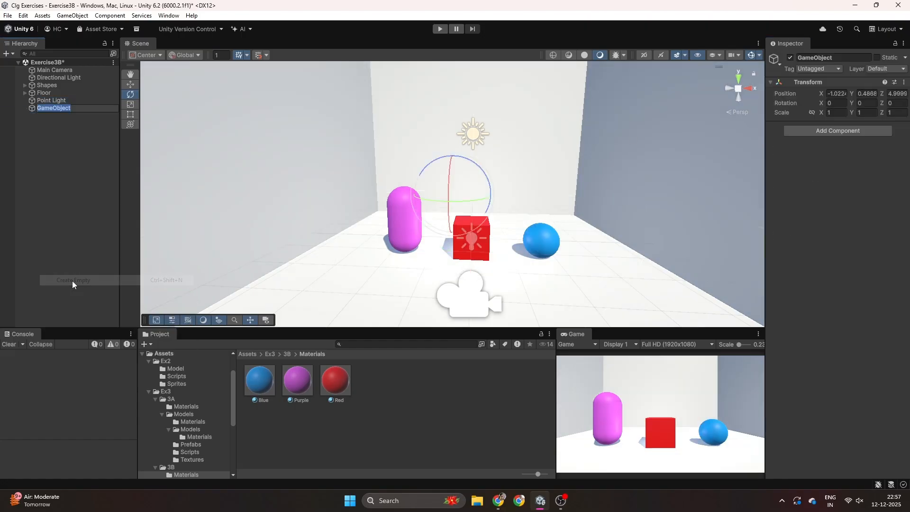
pyautogui.write('Lights')
pyautogui.press('Return')
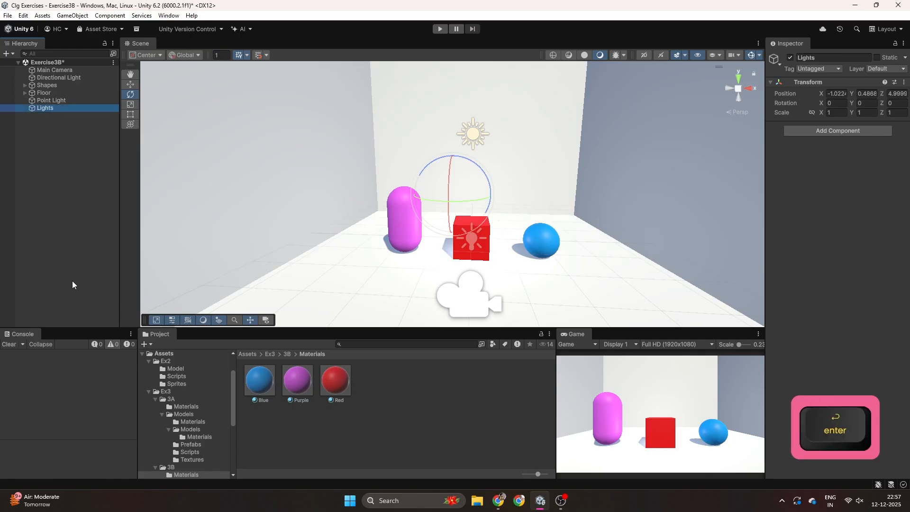
pyautogui.moveTo(49, 100)
pyautogui.mouseDown()
pyautogui.moveTo(59, 83)
pyautogui.moveTo(55, 98)
pyautogui.mouseUp()
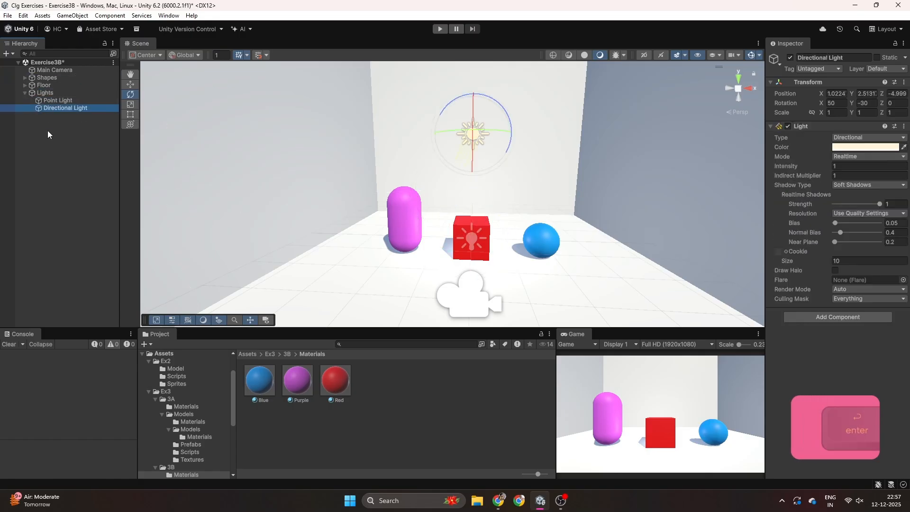
# Add a spot light as a child of Lights and reset its transform
pyautogui.rightClick(48, 129)
pyautogui.click(47, 93)
pyautogui.rightClick(47, 94)
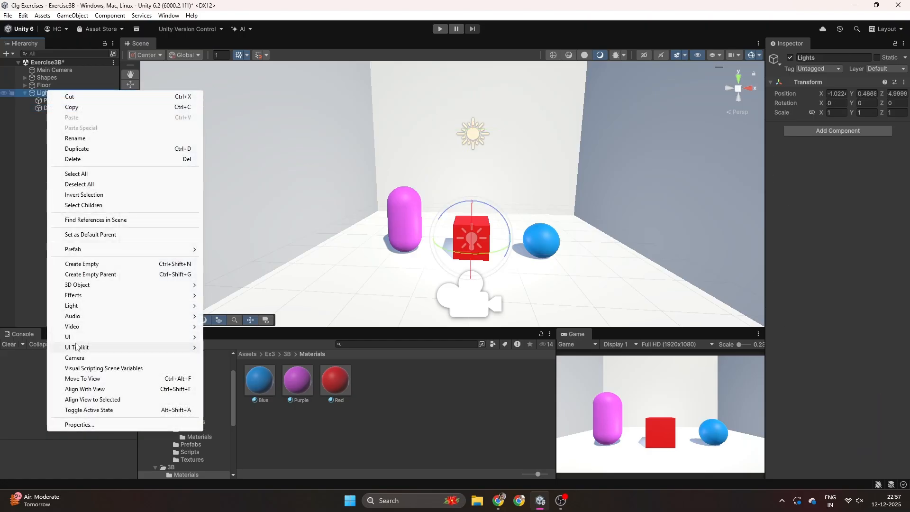
pyautogui.moveTo(193, 308)
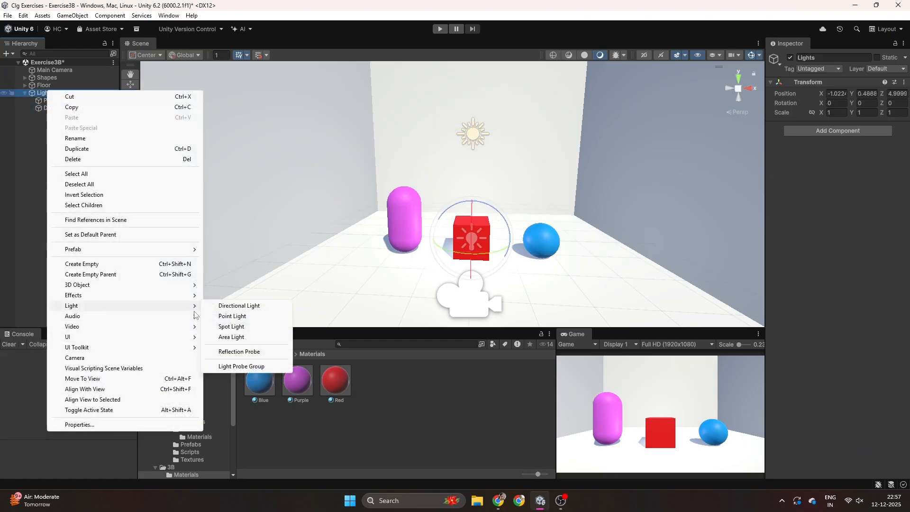
pyautogui.click(231, 327)
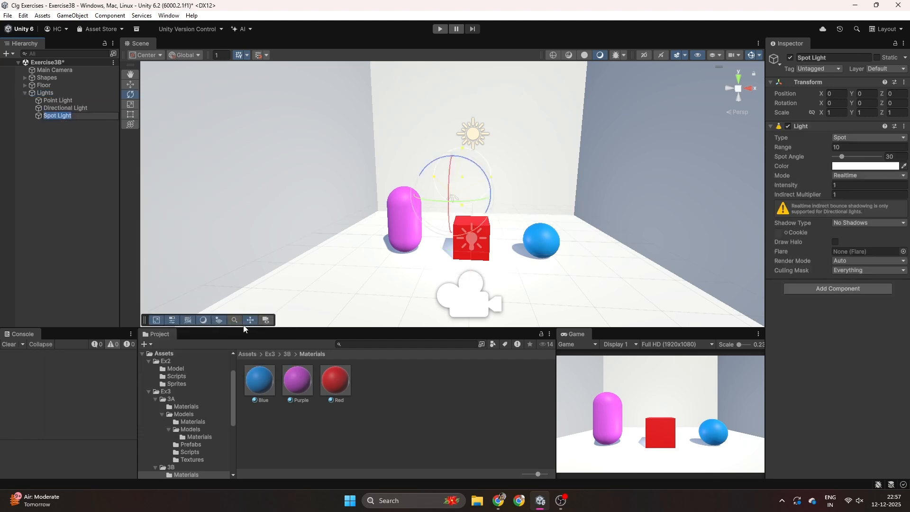
pyautogui.press('d')
pyautogui.moveTo(563, 168); pyautogui.dragTo(449, 183, button='right')
pyautogui.press('s')
pyautogui.rightClick(874, 79)
pyautogui.click(872, 85)
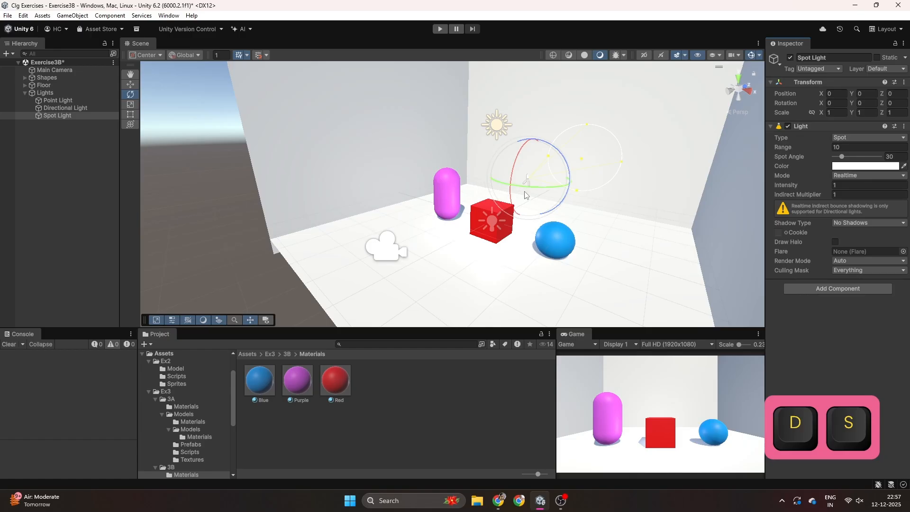
# Move the spot light along Z to about -12, out in front of the room's open side
pyautogui.press('w')
pyautogui.moveTo(543, 174); pyautogui.dragTo(175, 264)
pyautogui.moveTo(353, 116); pyautogui.dragTo(410, 148, button='right')
pyautogui.press('a')
pyautogui.press('s')
# Disable the Light components of the directional light and the point light
pyautogui.click(66, 108)
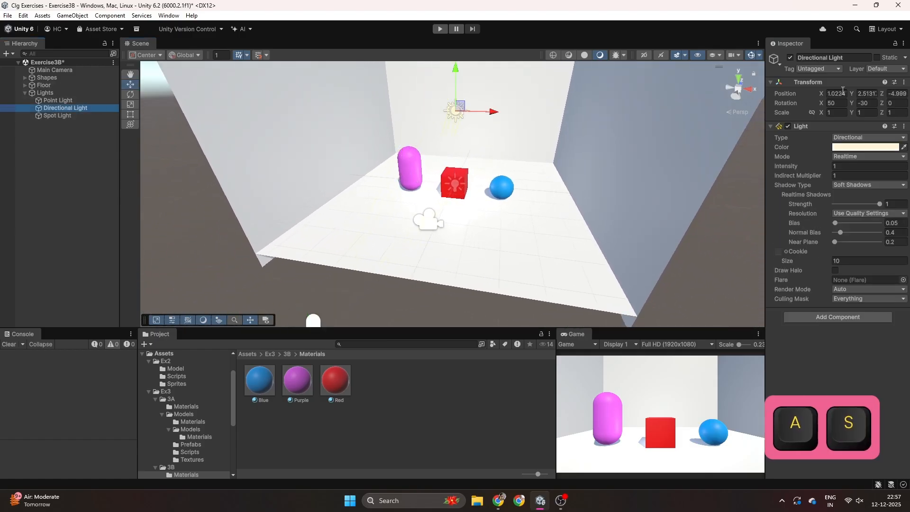
pyautogui.click(787, 126)
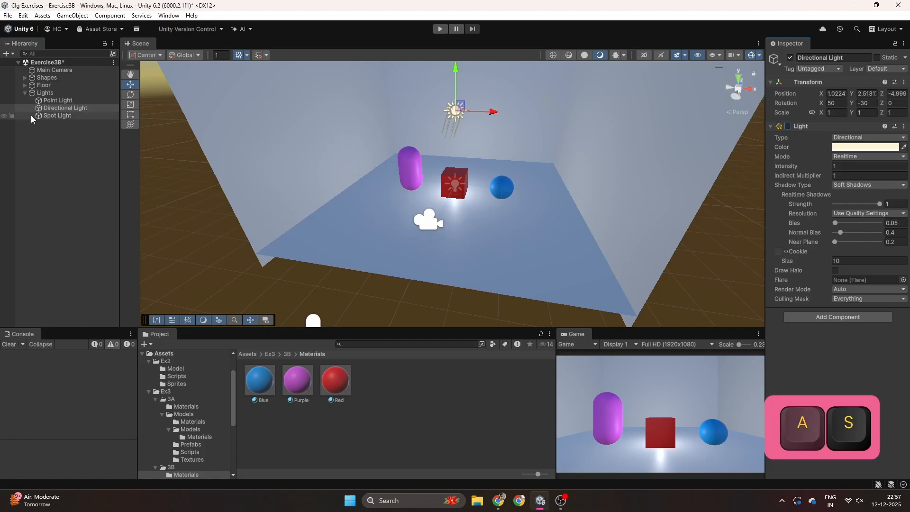
pyautogui.click(60, 101)
pyautogui.click(787, 126)
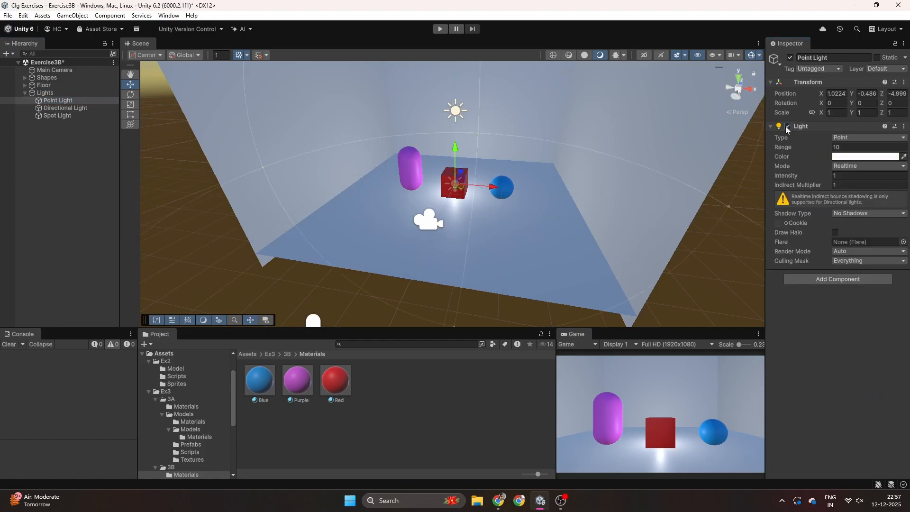
pyautogui.moveTo(391, 204); pyautogui.dragTo(298, 223, button='right')
pyautogui.press('d')
# Move the spot light to X -1.48 and about Z -12.7, and set its intensity to 4.36, range to 11.52 and spot angle to 37
pyautogui.click(66, 116)
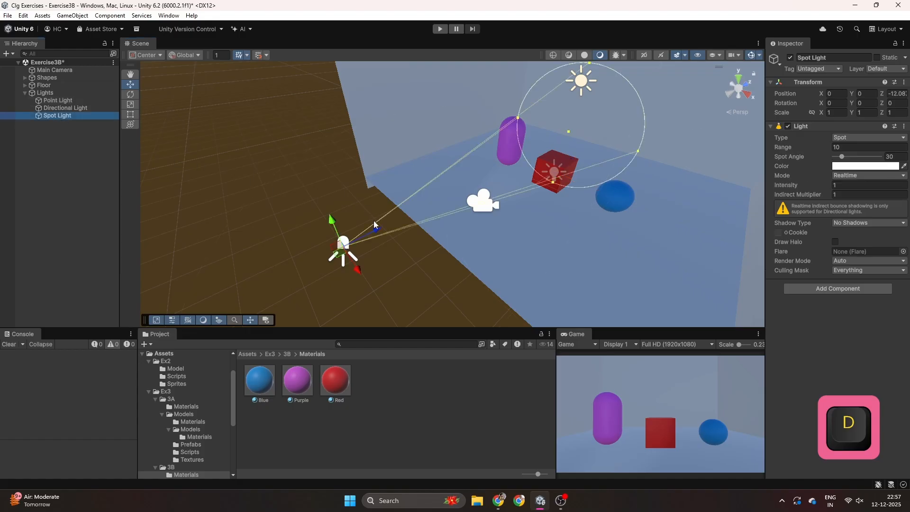
pyautogui.moveTo(364, 234); pyautogui.dragTo(330, 228)
pyautogui.moveTo(781, 186); pyautogui.dragTo(820, 190)
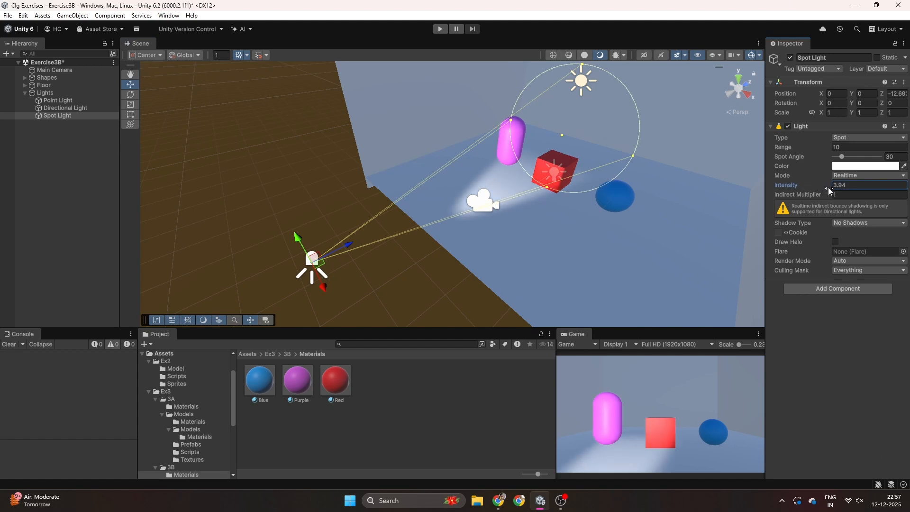
pyautogui.moveTo(324, 289); pyautogui.dragTo(300, 248)
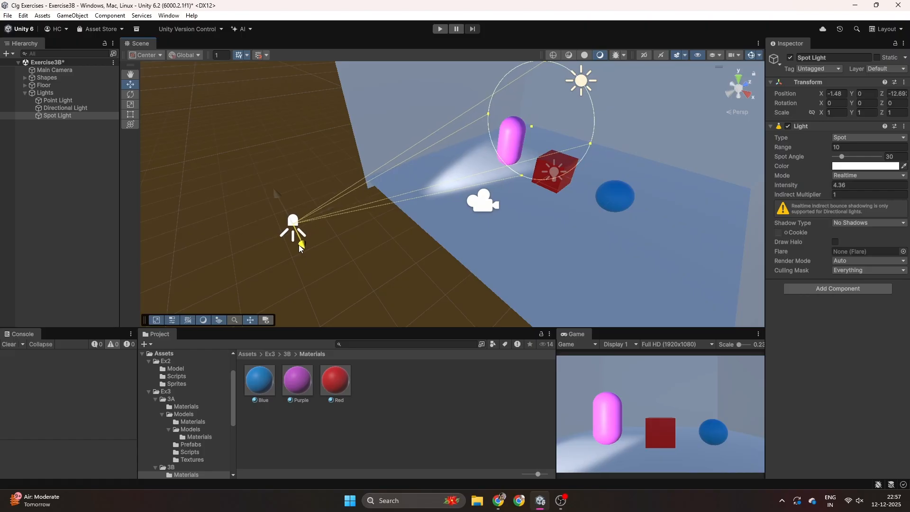
pyautogui.moveTo(781, 145); pyautogui.dragTo(846, 161)
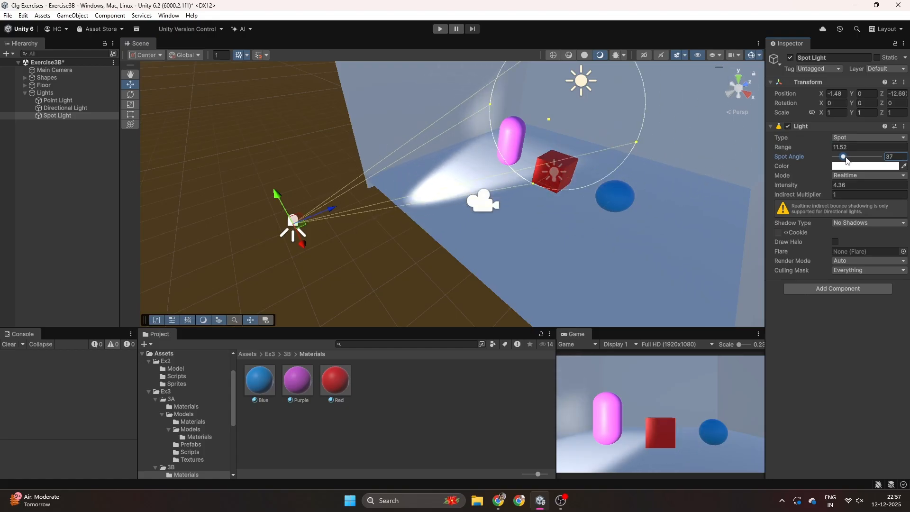
# Duplicate the spot light and place the copy beside it at X 1
pyautogui.click(65, 116)
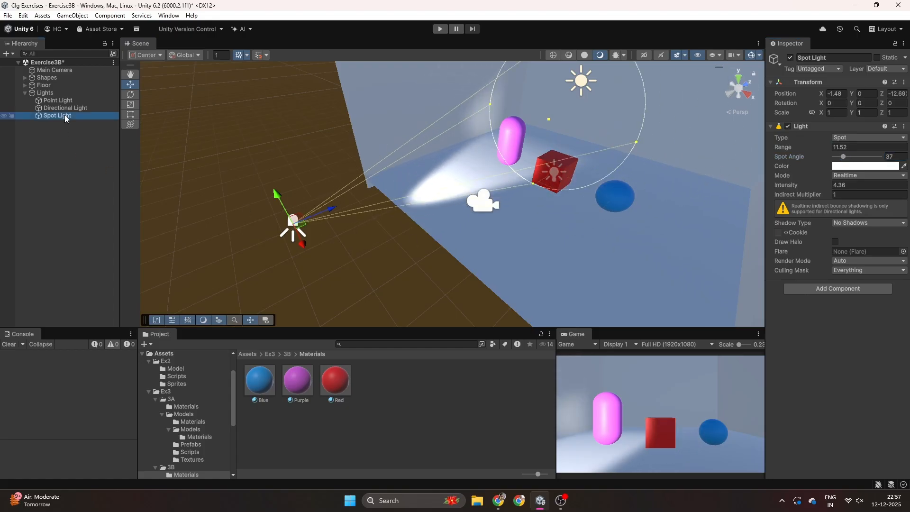
pyautogui.hotkey('ctrl', 'd')
pyautogui.moveTo(301, 231); pyautogui.dragTo(329, 300)
pyautogui.moveTo(323, 212); pyautogui.dragTo(448, 170, button='right')
pyautogui.press('a')
pyautogui.press('w')
pyautogui.press('q')
pyautogui.moveTo(479, 205); pyautogui.dragTo(520, 205)
pyautogui.press('d')
pyautogui.moveTo(520, 205); pyautogui.dragTo(761, 101, button='right')
pyautogui.press('w')
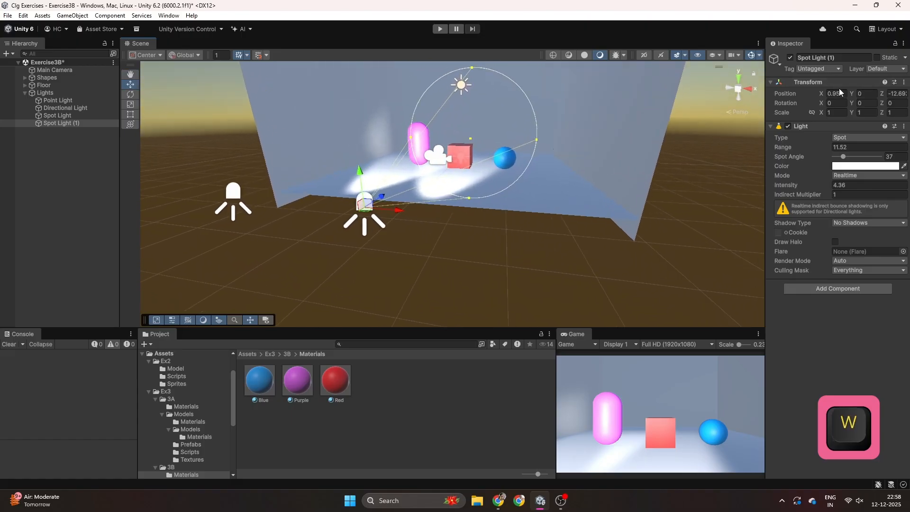
pyautogui.write('1')
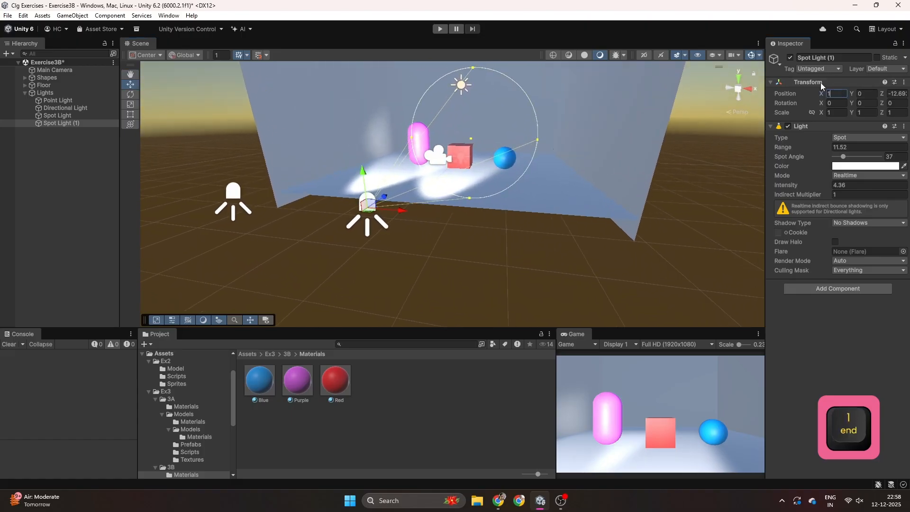
# Set the original spot light's X position to -1
pyautogui.click(237, 192)
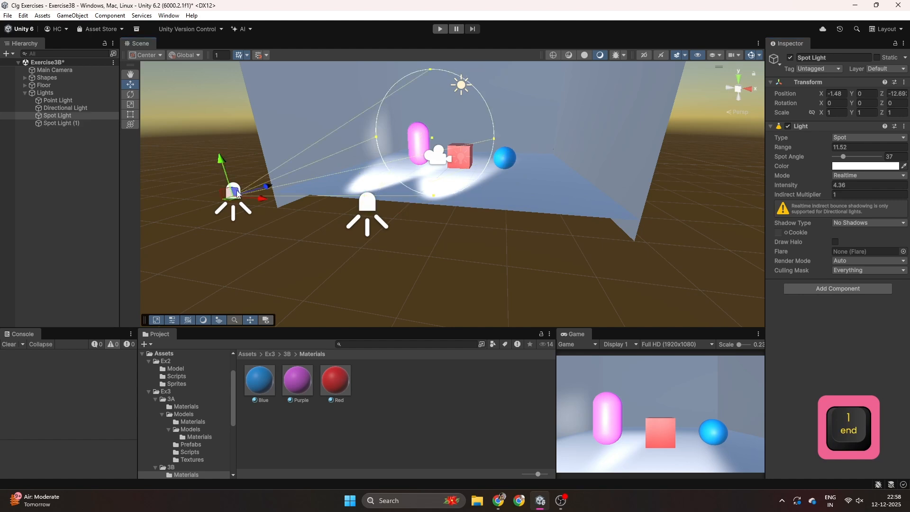
pyautogui.click(846, 97)
pyautogui.write('-1')
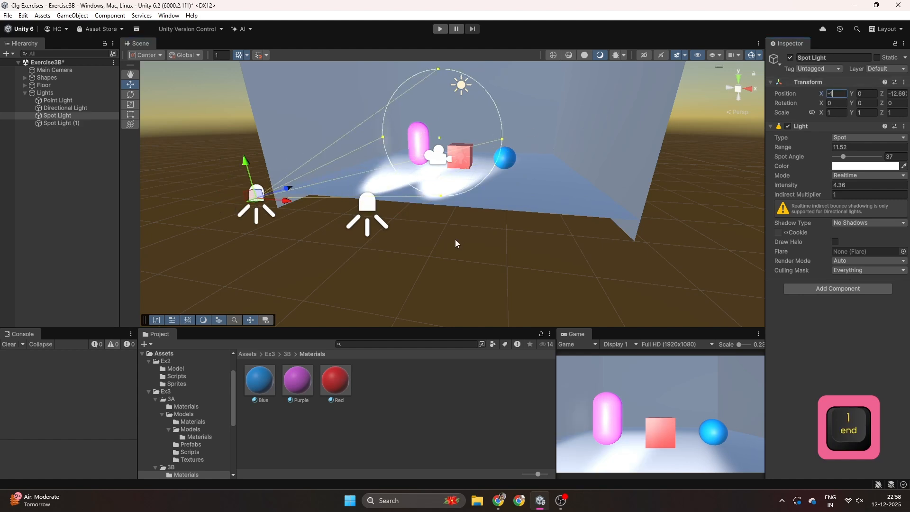
# Duplicate the spot light at X 1 and place the copy at X 3 to light the sphere
pyautogui.click(364, 204)
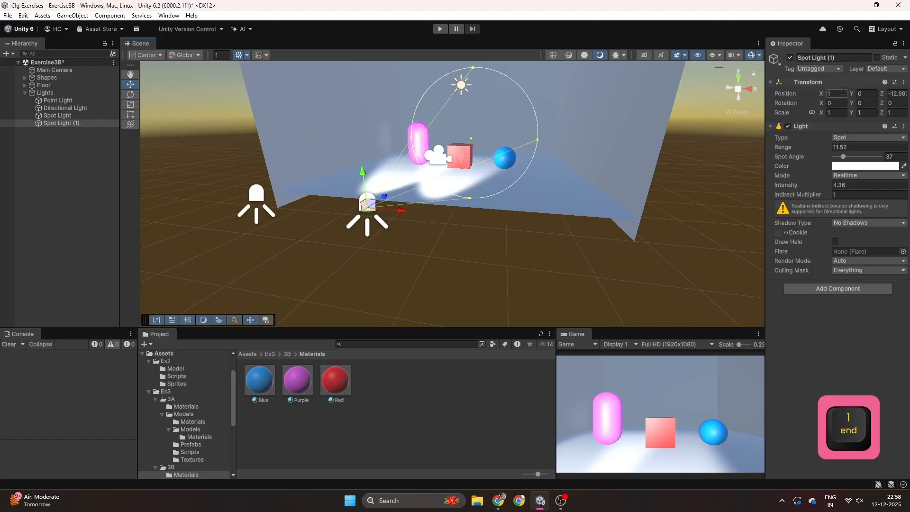
pyautogui.hotkey('ctrl', 'd')
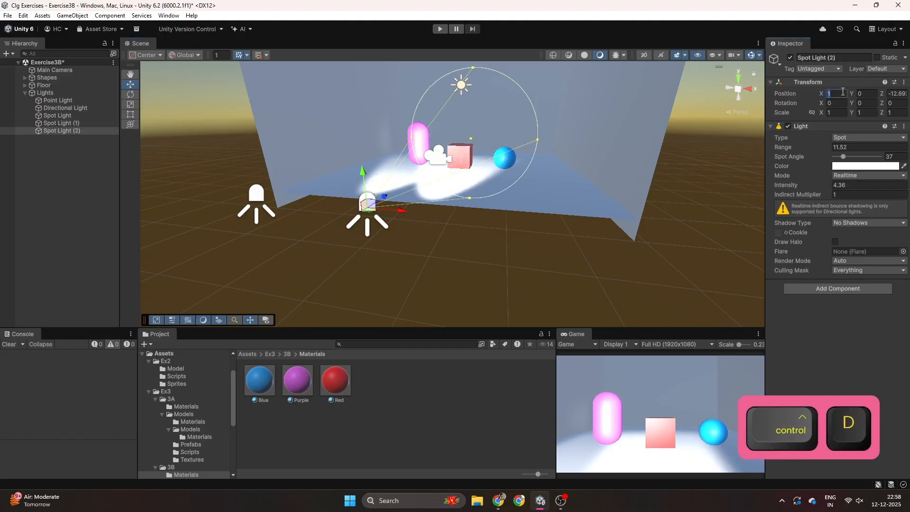
pyautogui.write('2')
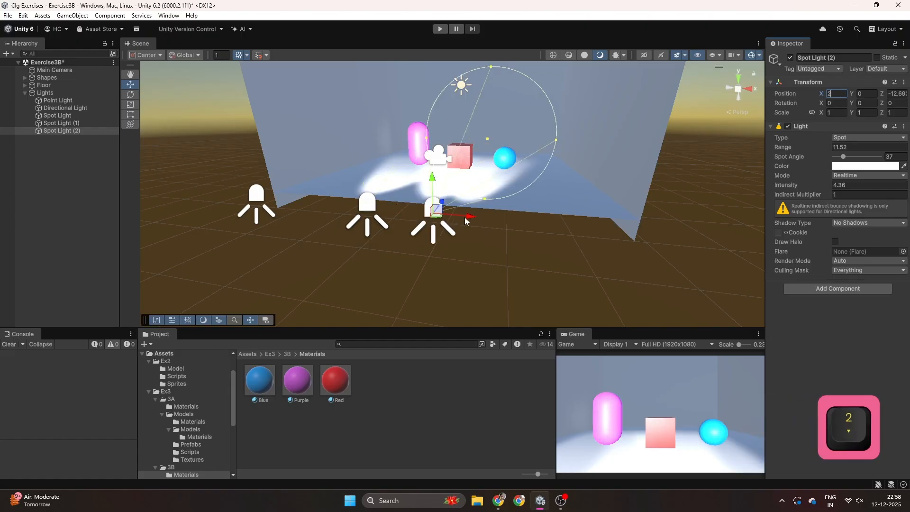
pyautogui.moveTo(468, 218); pyautogui.dragTo(533, 225)
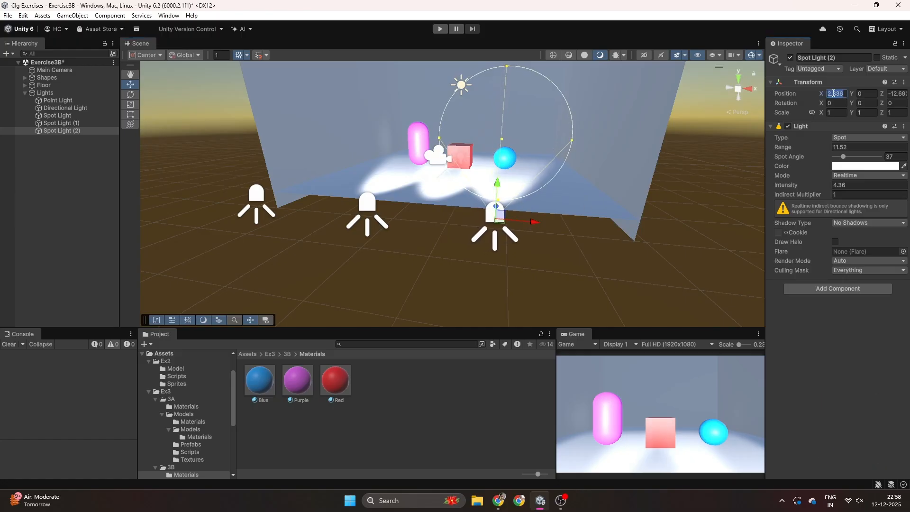
pyautogui.write('3')
pyautogui.press('a')
pyautogui.moveTo(430, 203); pyautogui.dragTo(510, 283, button='right')
pyautogui.press('w')
pyautogui.press('e')
pyautogui.press('s')
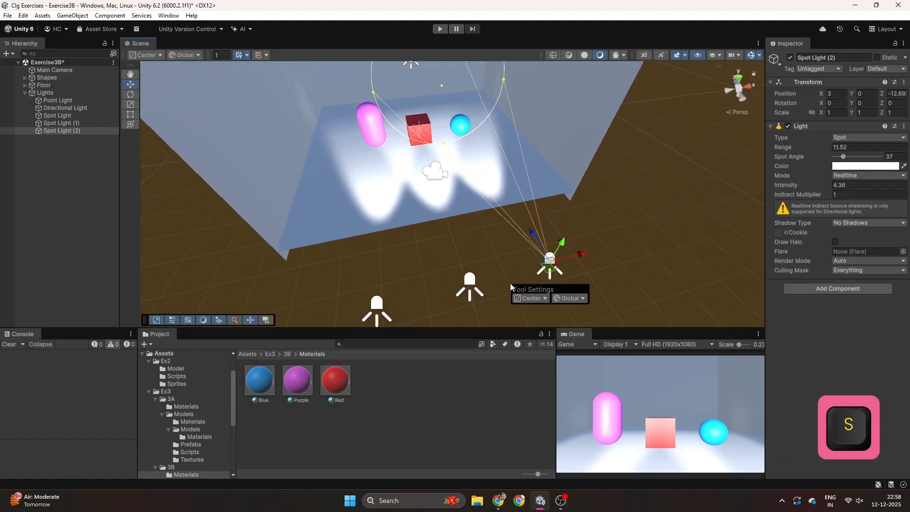
# Move all three spot lights together to Z -10.86 and set their range to 11
pyautogui.keyDown('shift'); pyautogui.click(66, 118); pyautogui.keyUp('shift')
pyautogui.moveTo(459, 255); pyautogui.dragTo(448, 197)
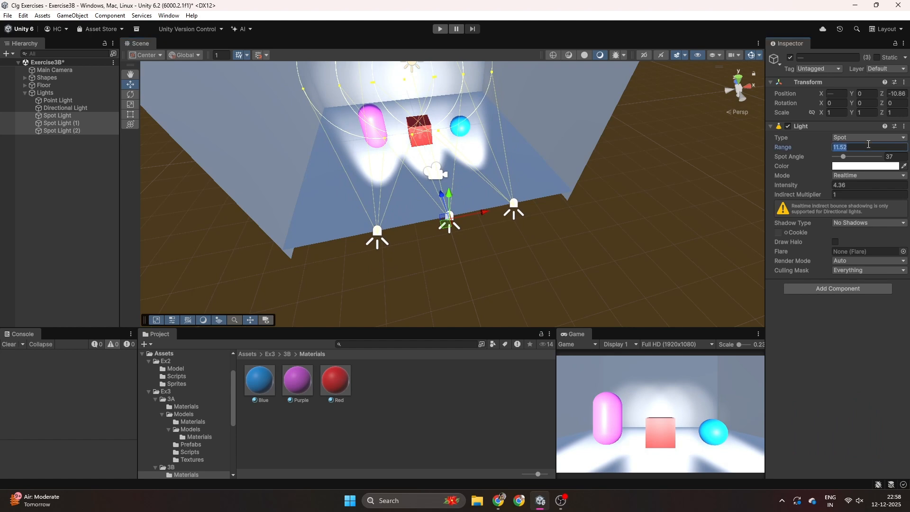
pyautogui.write('11')
pyautogui.press('Return')
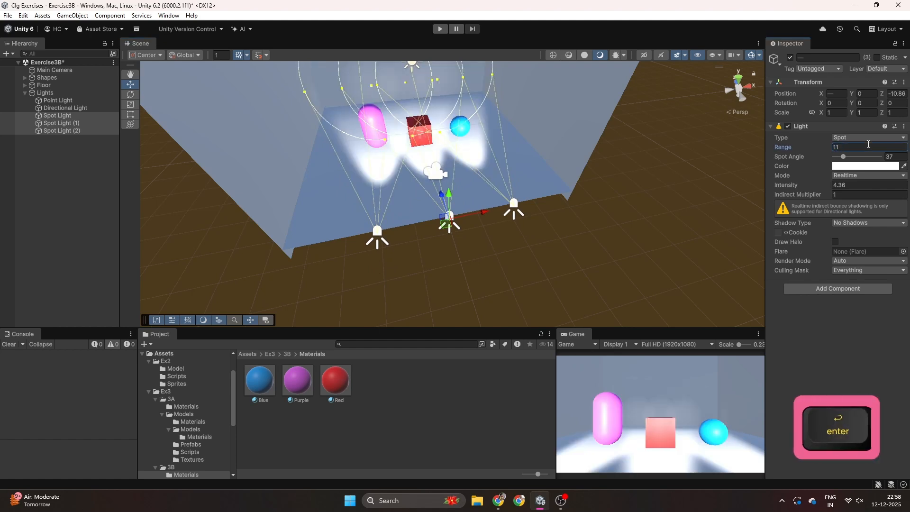
pyautogui.moveTo(493, 144); pyautogui.dragTo(458, 78, button='right')
pyautogui.press('w')
pyautogui.press('d')
pyautogui.press('s')
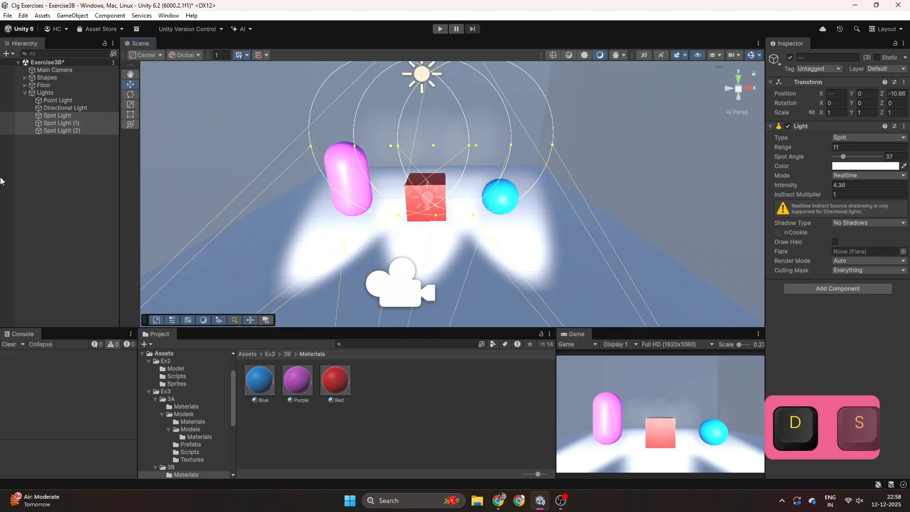
# Group the three spot lights under a new empty object named Spot Lights inside Lights
pyautogui.rightClick(55, 92)
pyautogui.click(109, 265)
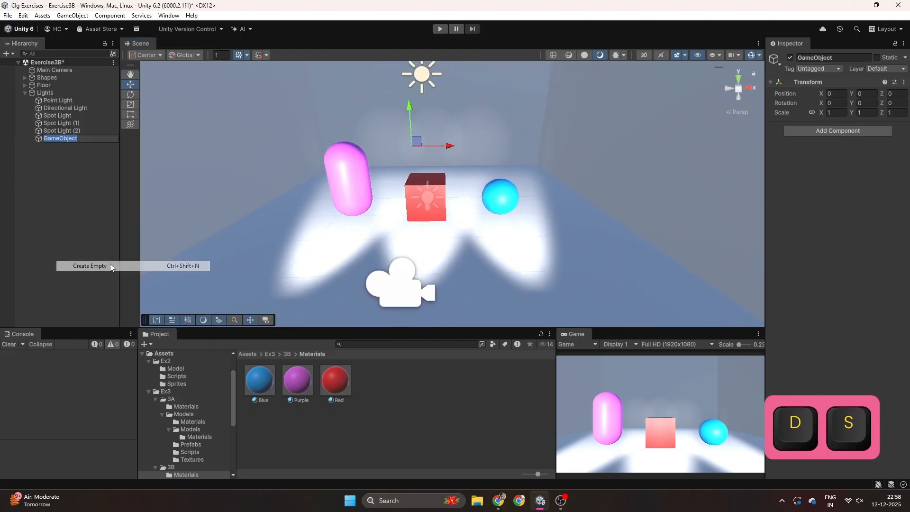
pyautogui.write('Spot')
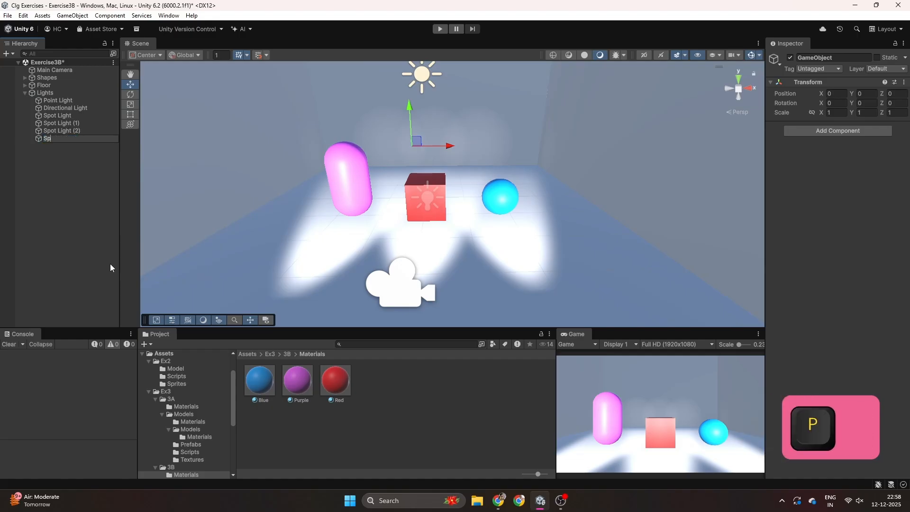
pyautogui.write('hts')
pyautogui.press('Return')
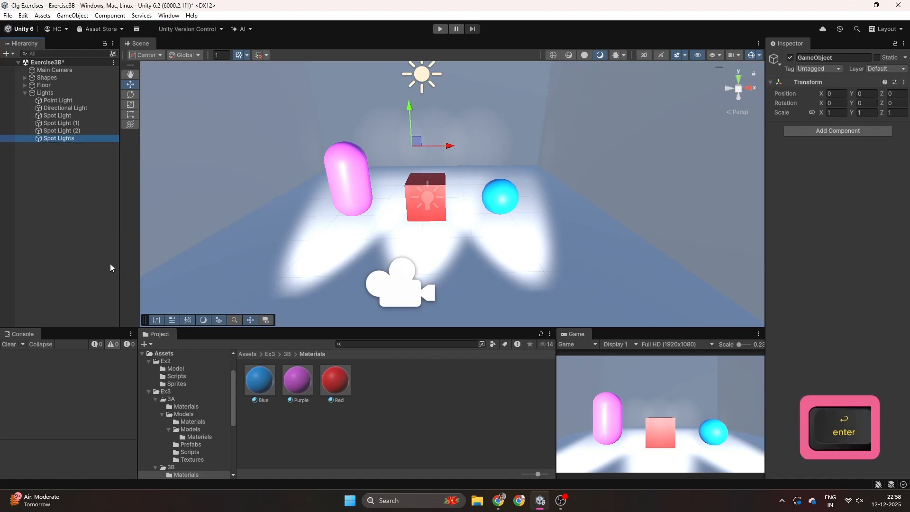
pyautogui.click(71, 115)
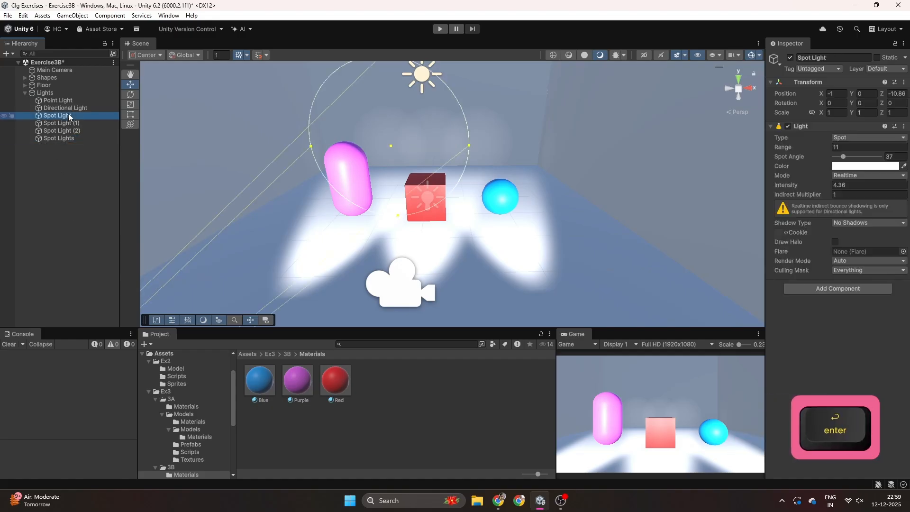
pyautogui.keyDown('shift'); pyautogui.click(68, 131); pyautogui.keyUp('shift')
pyautogui.moveTo(72, 120); pyautogui.dragTo(65, 137)
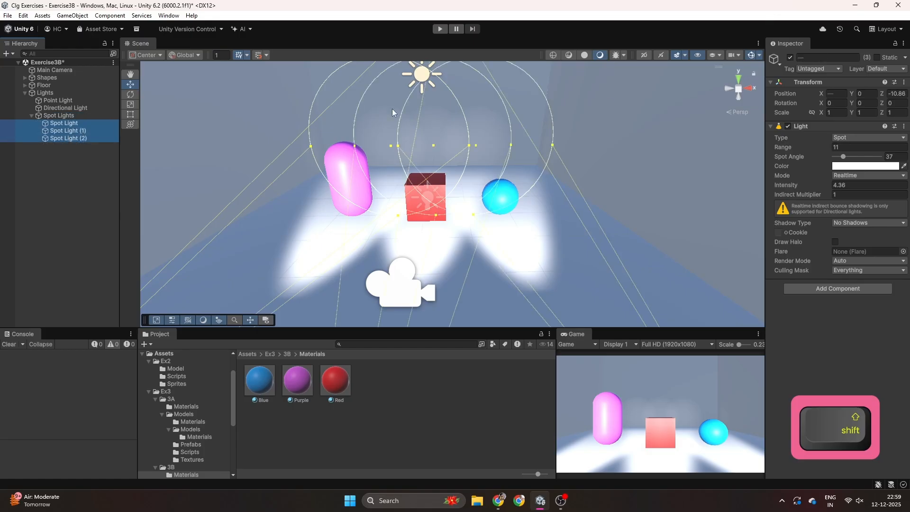
# Toggle the Spot Lights group off and back on, and examine its effect on the shapes in the room
pyautogui.click(59, 115)
pyautogui.click(790, 57)
pyautogui.click(790, 56)
pyautogui.moveTo(593, 184); pyautogui.dragTo(562, 179, button='right')
pyautogui.press('d')
pyautogui.press('s')
pyautogui.press('a')
pyautogui.press('s')
pyautogui.press('w')
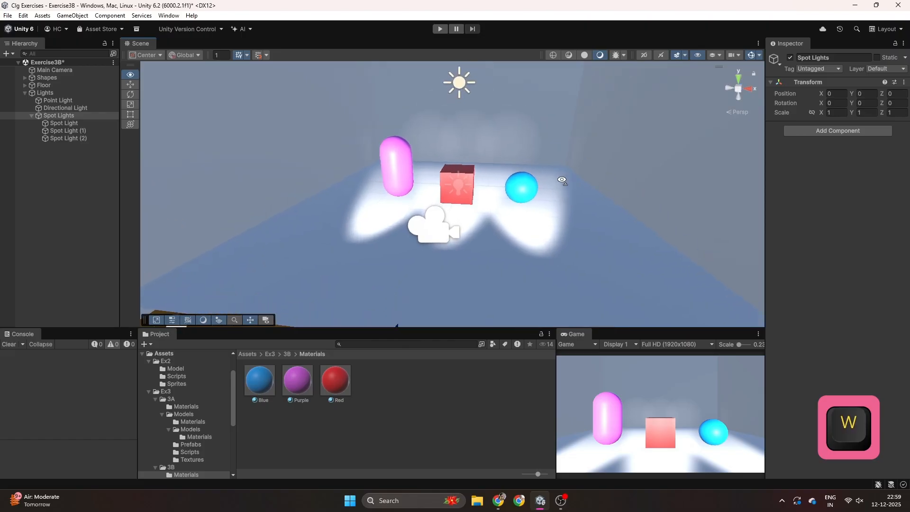
# Create a material named Floor in the 3B Materials folder and set its albedo to mint green 67FFC5
pyautogui.click(606, 238)
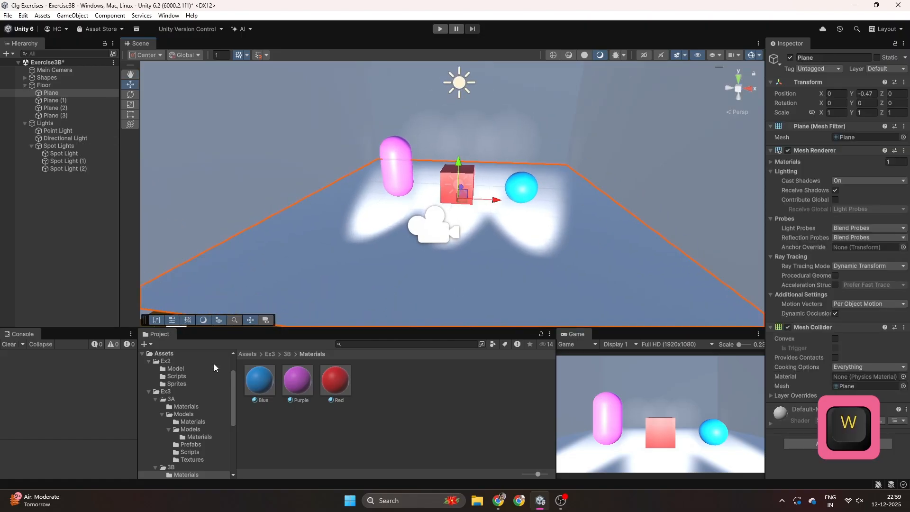
pyautogui.rightClick(449, 397)
pyautogui.moveTo(498, 152)
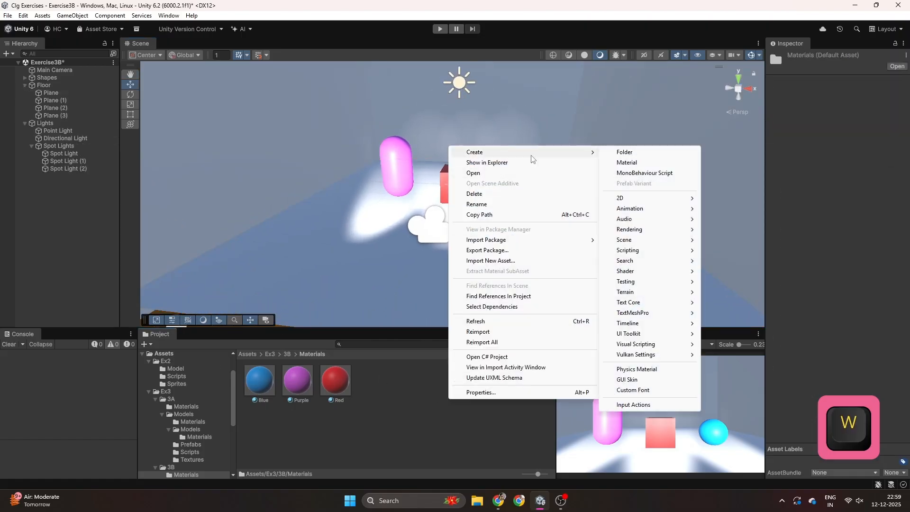
pyautogui.click(650, 162)
pyautogui.write('Floor')
pyautogui.press('Return')
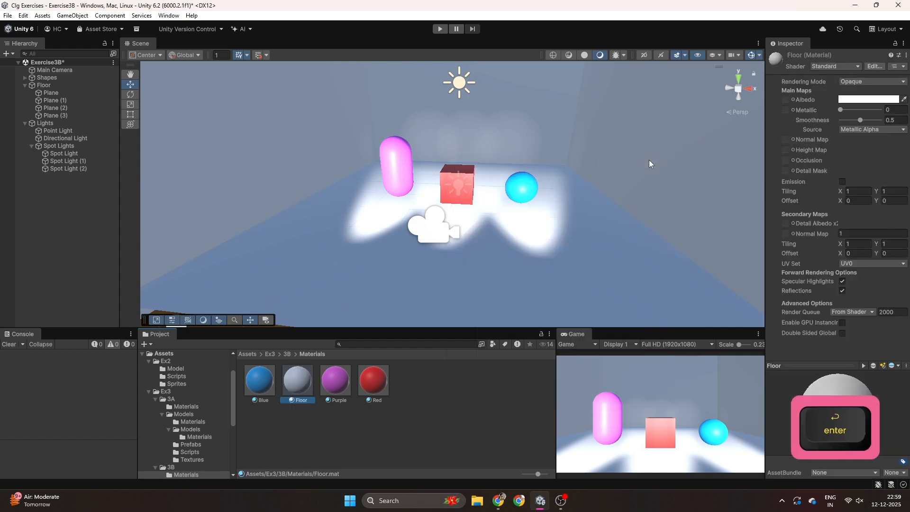
pyautogui.click(858, 100)
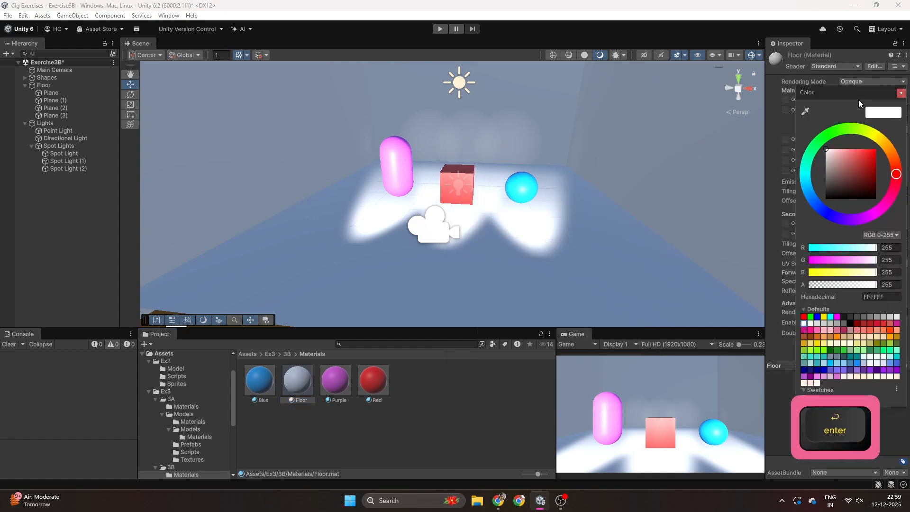
pyautogui.click(810, 157)
pyautogui.click(854, 148)
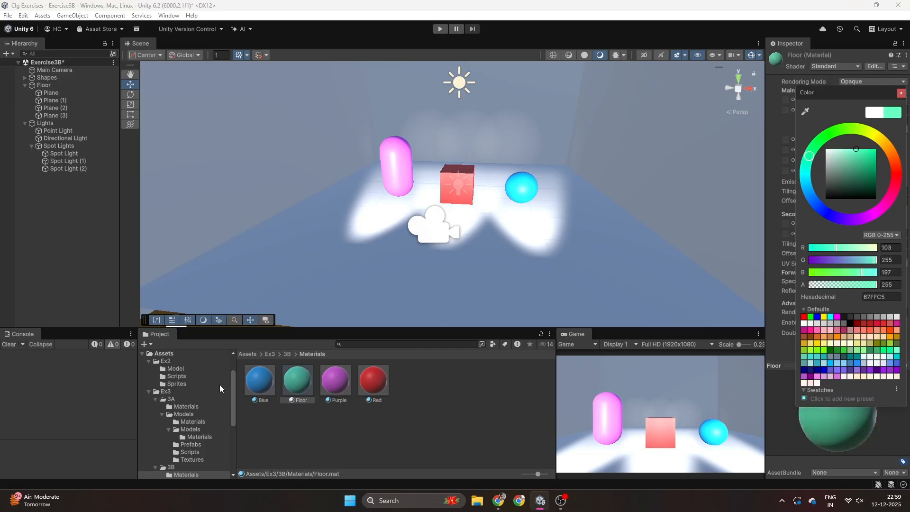
# Apply the Floor material to the floor plane and the three surrounding wall planes
pyautogui.moveTo(294, 380); pyautogui.dragTo(276, 306)
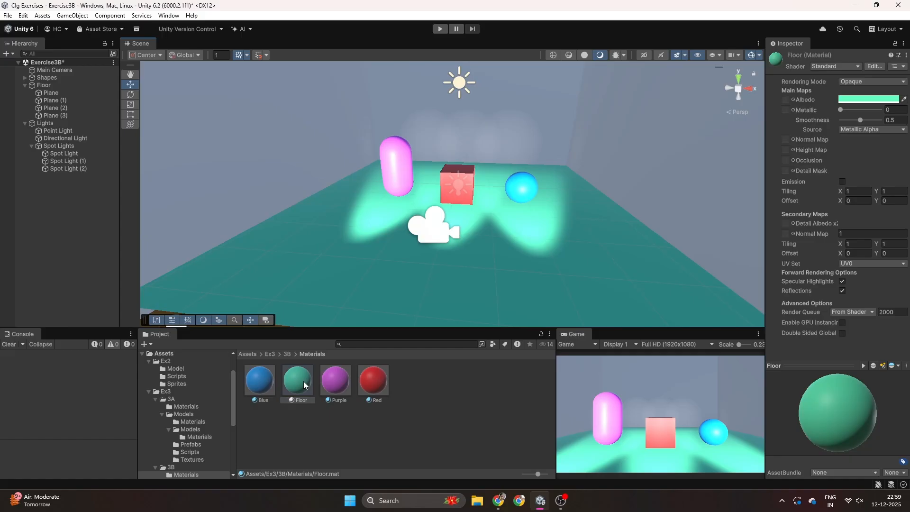
pyautogui.moveTo(305, 386); pyautogui.dragTo(238, 199)
pyautogui.moveTo(287, 378); pyautogui.dragTo(467, 122)
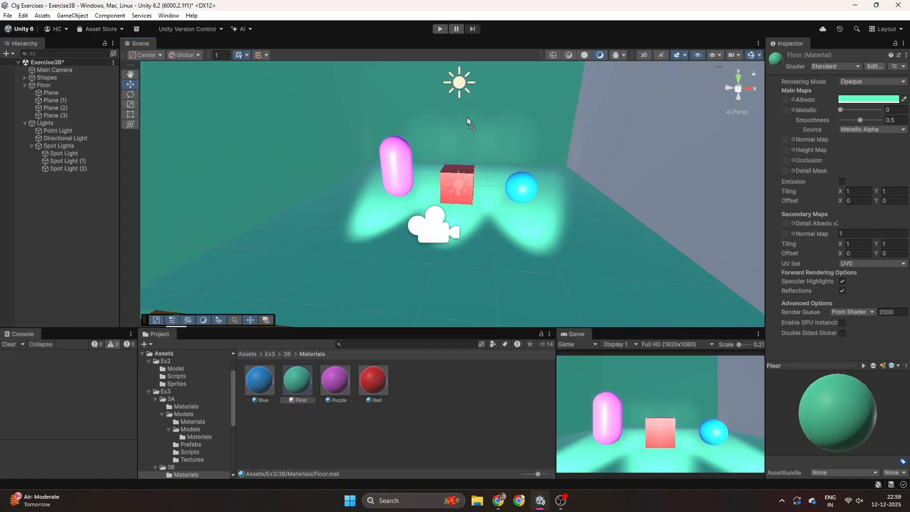
pyautogui.moveTo(298, 389); pyautogui.dragTo(683, 193)
pyautogui.moveTo(403, 209); pyautogui.dragTo(387, 189, button='right')
pyautogui.press('d')
pyautogui.press('s')
pyautogui.press('a')
pyautogui.press('w')
pyautogui.press('w')
pyautogui.press('d')
pyautogui.press('a')
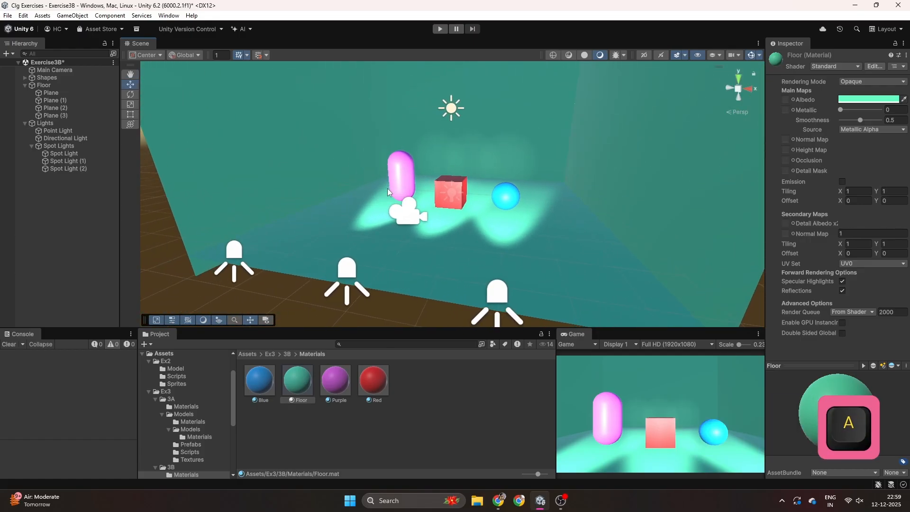
# Lighten the Floor material's albedo to a paler mint green
pyautogui.click(855, 101)
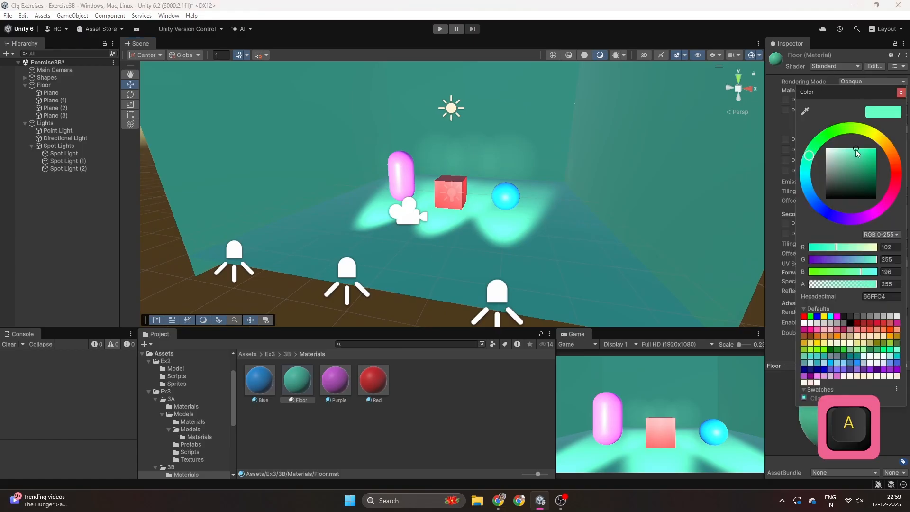
pyautogui.moveTo(854, 153); pyautogui.dragTo(836, 144)
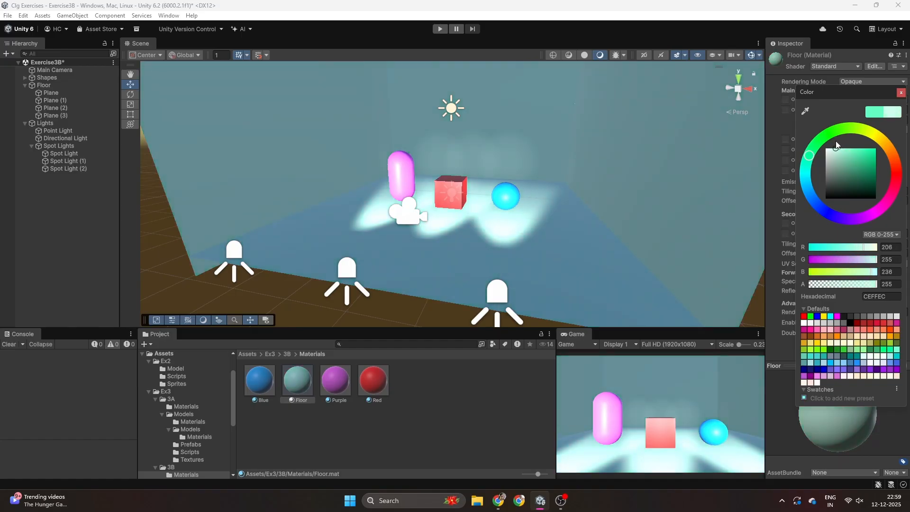
pyautogui.moveTo(454, 190); pyautogui.dragTo(387, 204, button='right')
pyautogui.press('w')
pyautogui.press('s')
pyautogui.press('w')
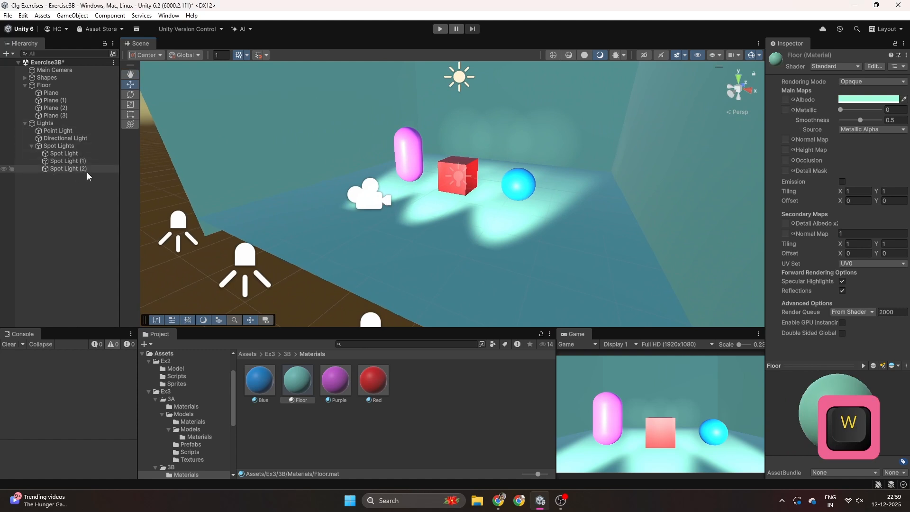
# Try a pale pink tint as the color of the three spot lights, and undo it
pyautogui.click(81, 153)
pyautogui.keyDown('shift'); pyautogui.click(68, 169); pyautogui.keyUp('shift')
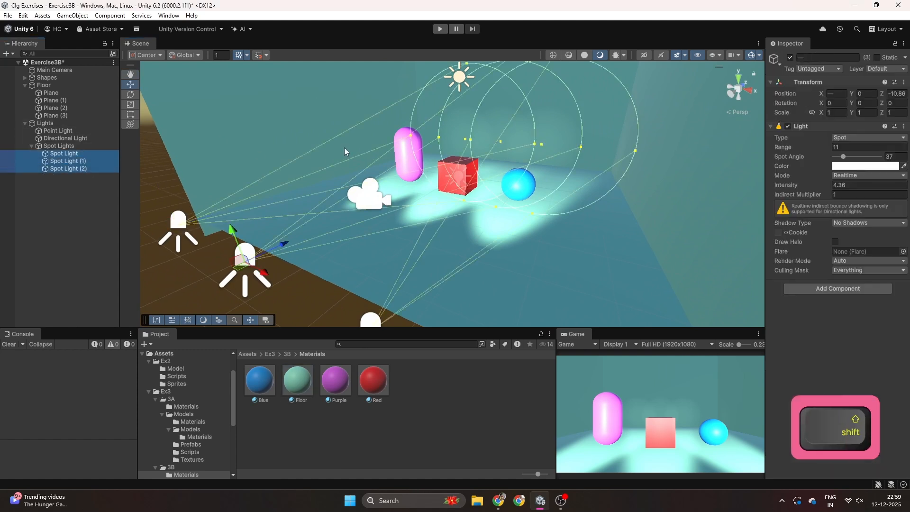
pyautogui.click(869, 170)
pyautogui.moveTo(844, 223)
pyautogui.mouseDown()
pyautogui.moveTo(840, 206)
pyautogui.moveTo(805, 204)
pyautogui.moveTo(804, 231)
pyautogui.moveTo(816, 185)
pyautogui.moveTo(839, 181)
pyautogui.moveTo(828, 186)
pyautogui.mouseUp()
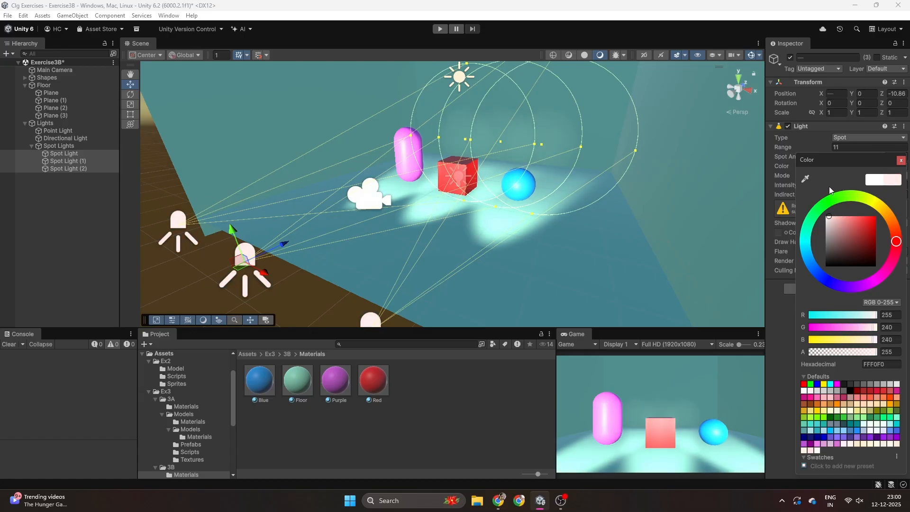
pyautogui.hotkey('ctrl', 'z')
pyautogui.click(902, 161)
# Deactivate the Spot Lights group and collapse it in the hierarchy
pyautogui.moveTo(250, 186); pyautogui.dragTo(283, 194, button='right')
pyautogui.press('a')
pyautogui.press('s')
pyautogui.press('d')
pyautogui.press('w')
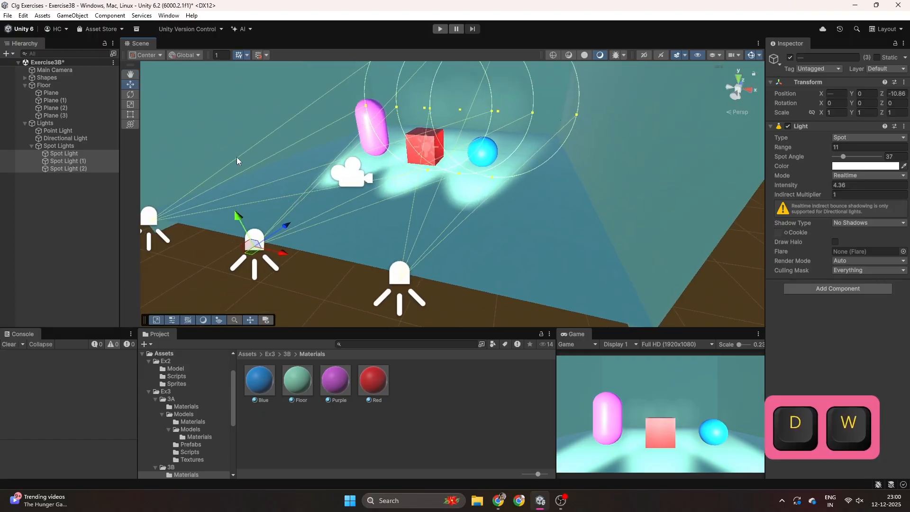
pyautogui.click(75, 129)
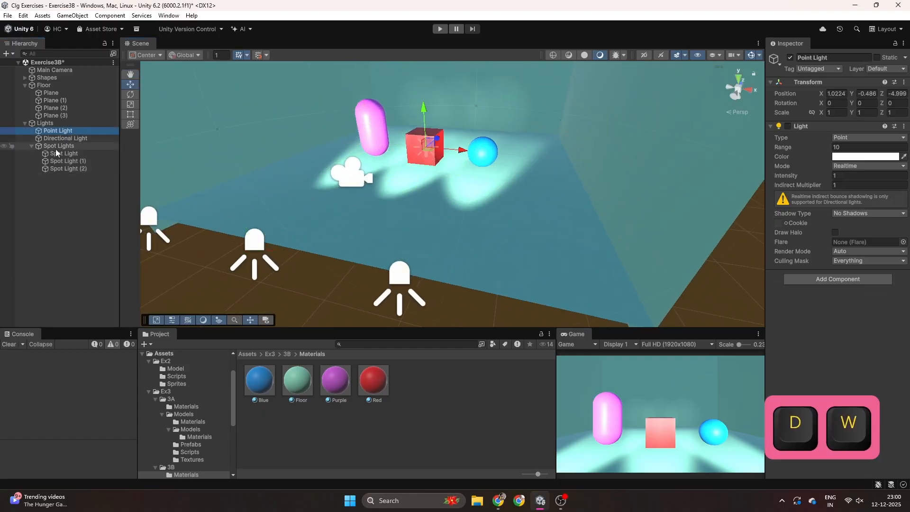
pyautogui.click(55, 147)
pyautogui.click(789, 57)
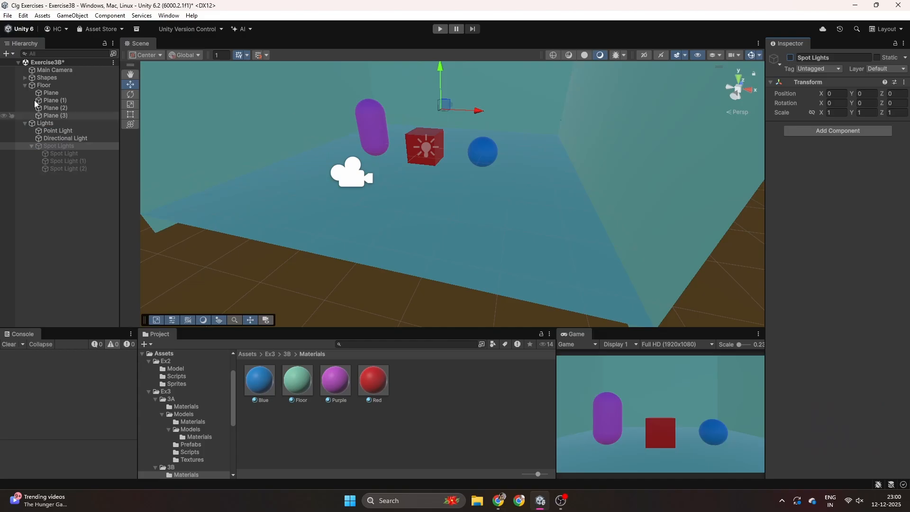
pyautogui.click(32, 146)
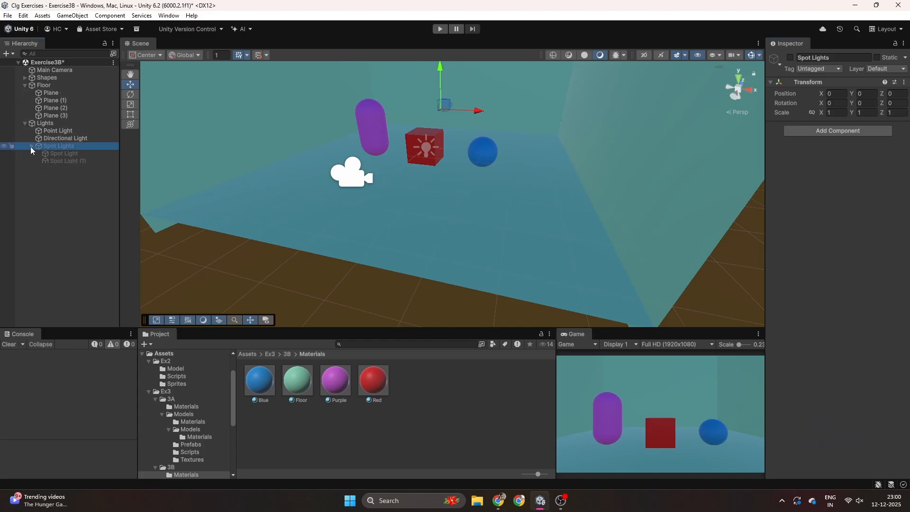
# Enable the Directional Light's Light component to preview its lighting, and deactivate the Directional Light object
pyautogui.click(66, 138)
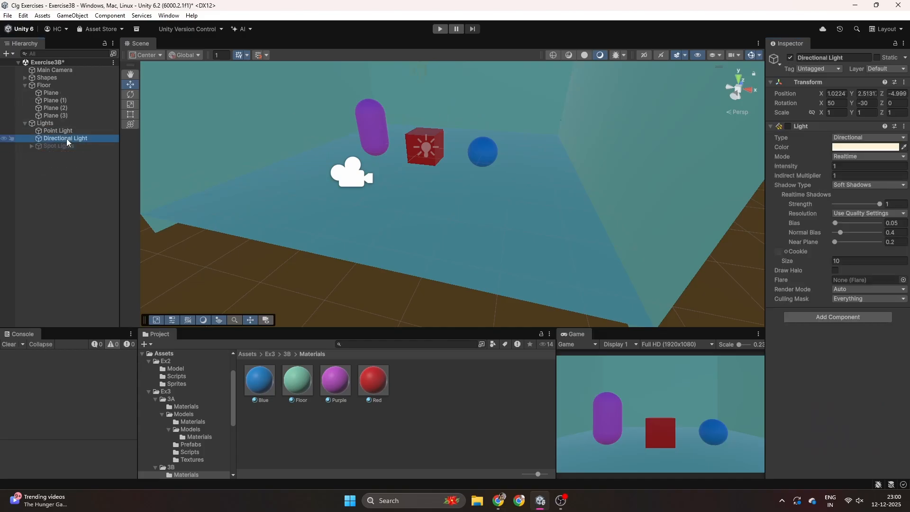
pyautogui.click(788, 126)
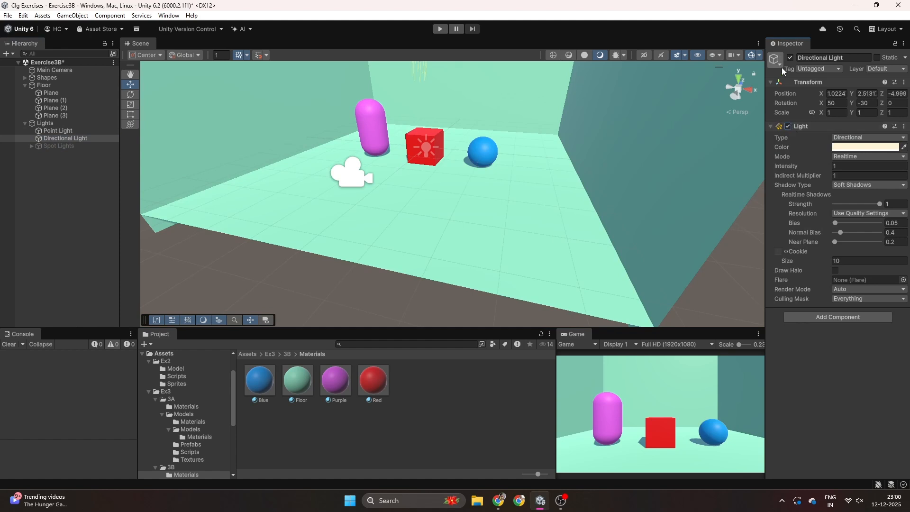
pyautogui.click(790, 58)
# Enable the point light's Light component and move it to Y 0.57 and Z -6.24, in front of the cube
pyautogui.click(58, 130)
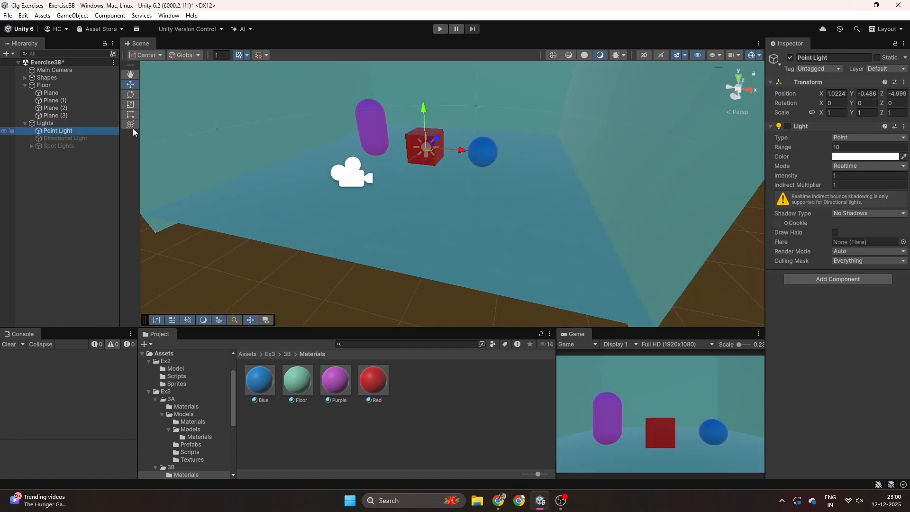
pyautogui.click(788, 126)
pyautogui.moveTo(461, 196); pyautogui.dragTo(449, 153, button='right')
pyautogui.press('w')
pyautogui.press('w')
pyautogui.moveTo(454, 196); pyautogui.dragTo(451, 200)
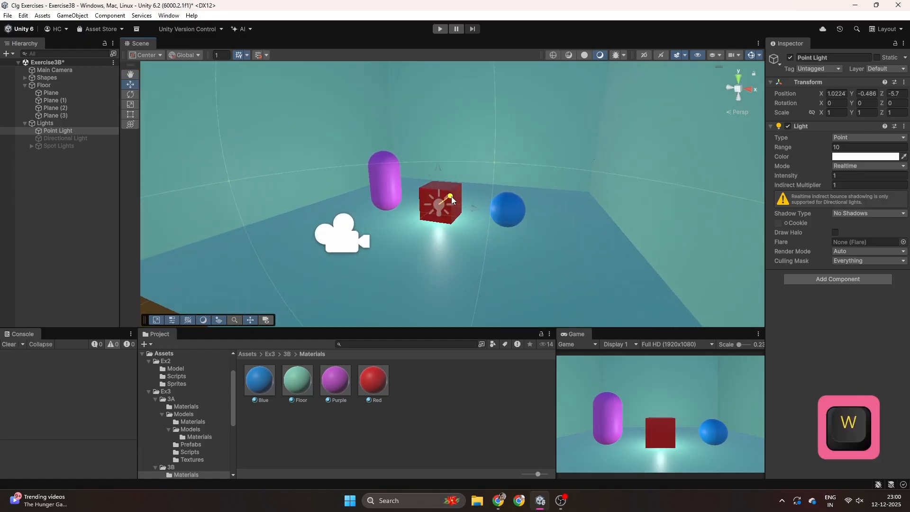
pyautogui.moveTo(438, 168); pyautogui.dragTo(439, 134)
pyautogui.moveTo(449, 166); pyautogui.dragTo(440, 173)
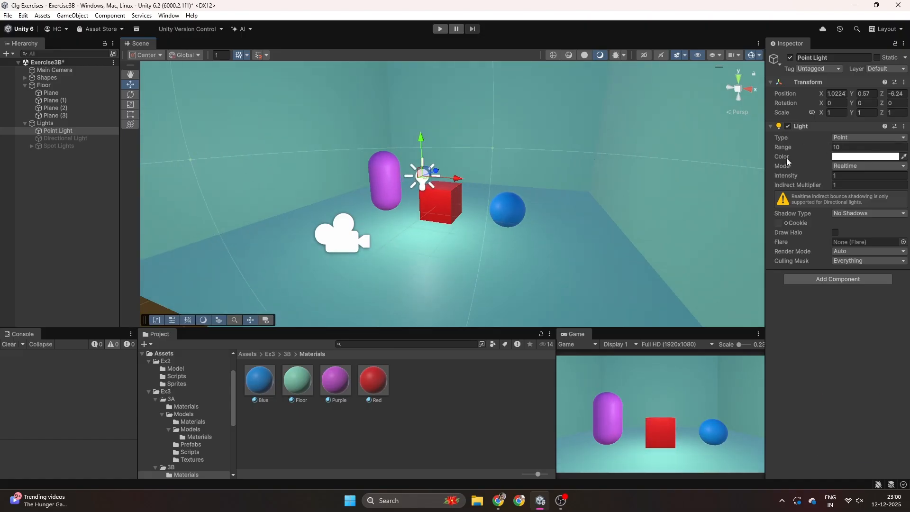
# Set the point light's intensity to 2.86 and nudge its position to Z -6.16
pyautogui.moveTo(786, 175); pyautogui.dragTo(799, 178)
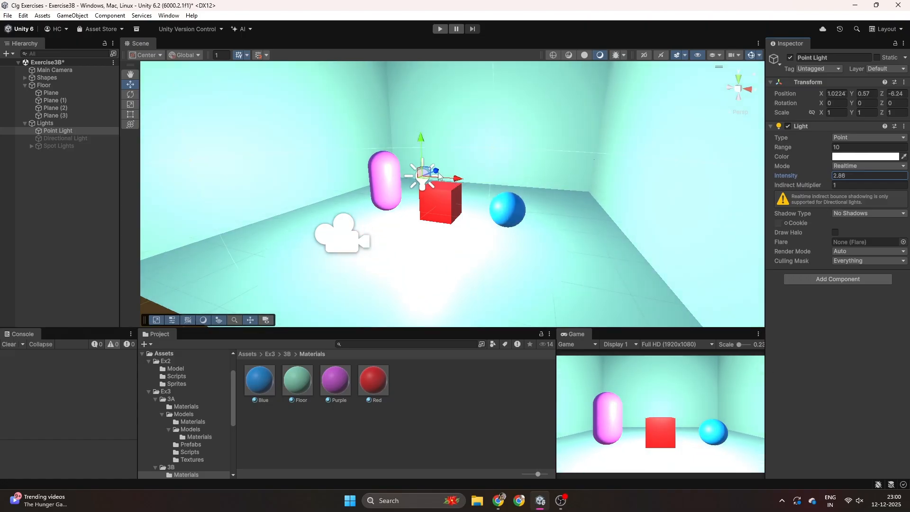
pyautogui.moveTo(440, 170); pyautogui.dragTo(438, 166)
pyautogui.moveTo(439, 166); pyautogui.dragTo(505, 180, button='right')
pyautogui.press('a')
# Set the point light's shadow type to Soft Shadows and inspect the shadows cast by the shapes
pyautogui.click(866, 213)
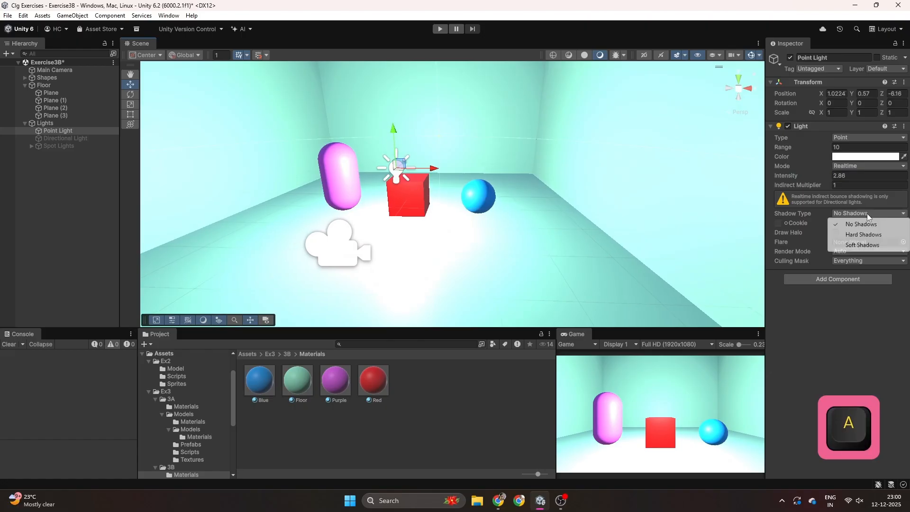
pyautogui.click(861, 245)
pyautogui.moveTo(538, 195); pyautogui.dragTo(422, 196, button='right')
pyautogui.press('d')
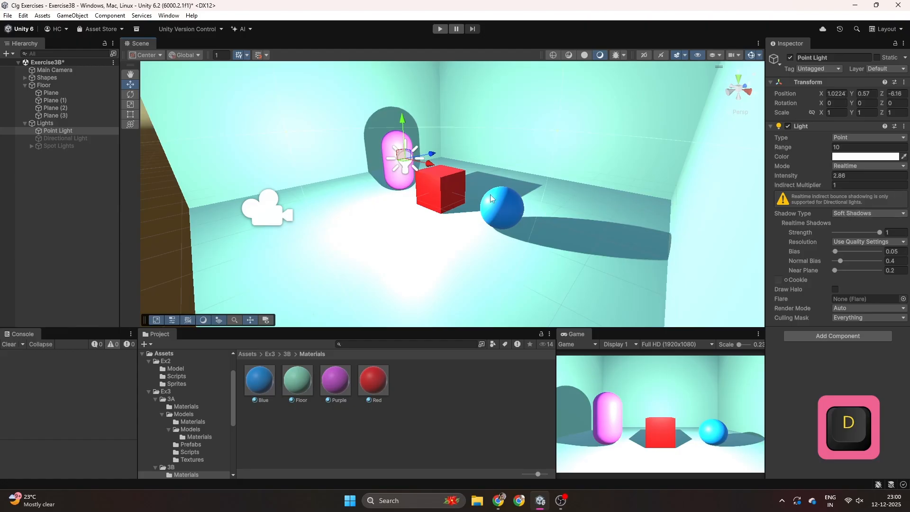
# Deactivate the Point Light object and activate the Spot Lights group
pyautogui.click(59, 145)
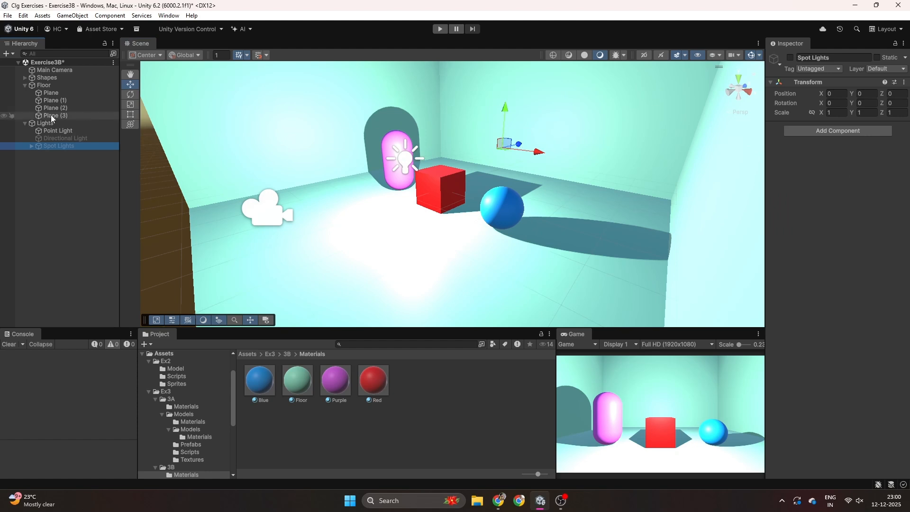
pyautogui.click(58, 130)
pyautogui.click(789, 58)
pyautogui.click(59, 146)
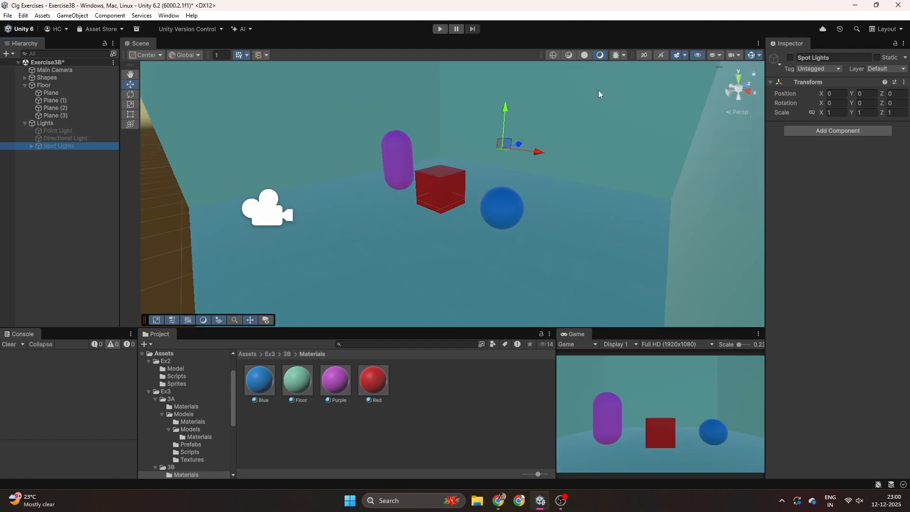
pyautogui.click(789, 57)
# Set the shadow type of all three spot lights to Soft Shadows and inspect the shadows on the room's walls and floor
pyautogui.click(30, 147)
pyautogui.click(61, 153)
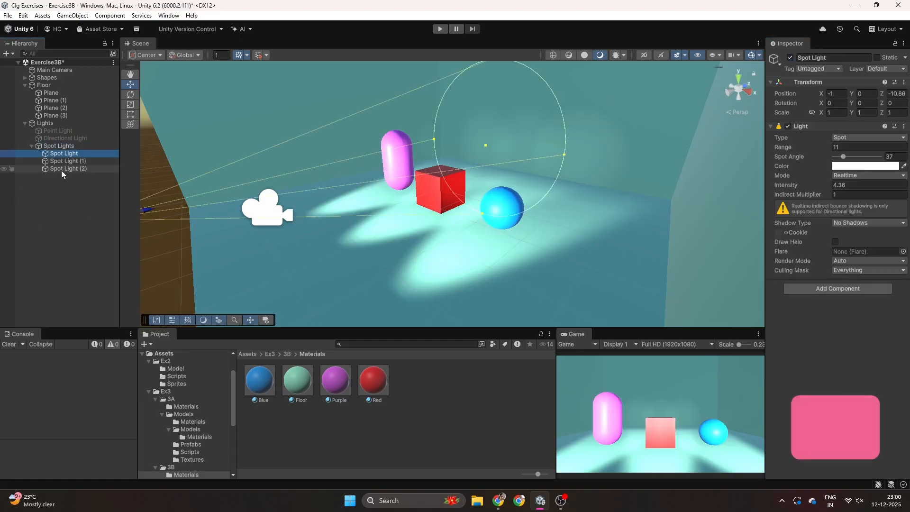
pyautogui.keyDown('shift'); pyautogui.click(61, 169); pyautogui.keyUp('shift')
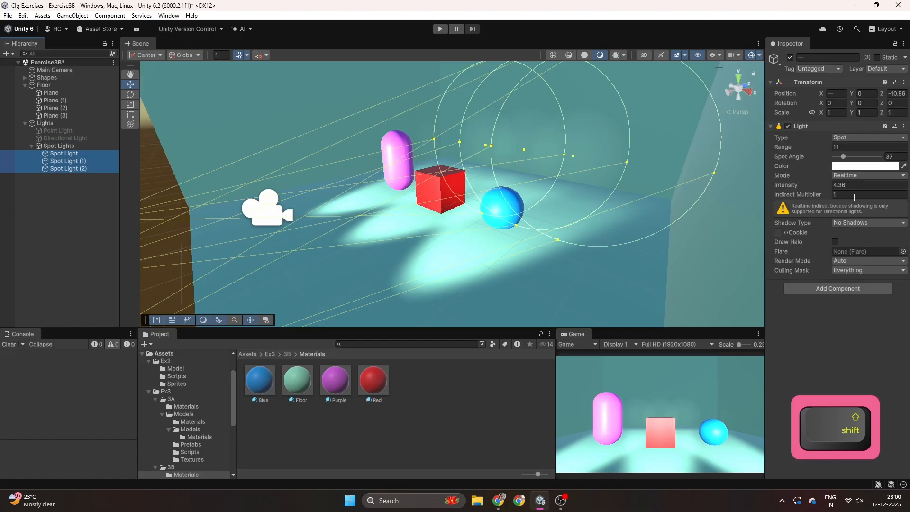
pyautogui.click(843, 223)
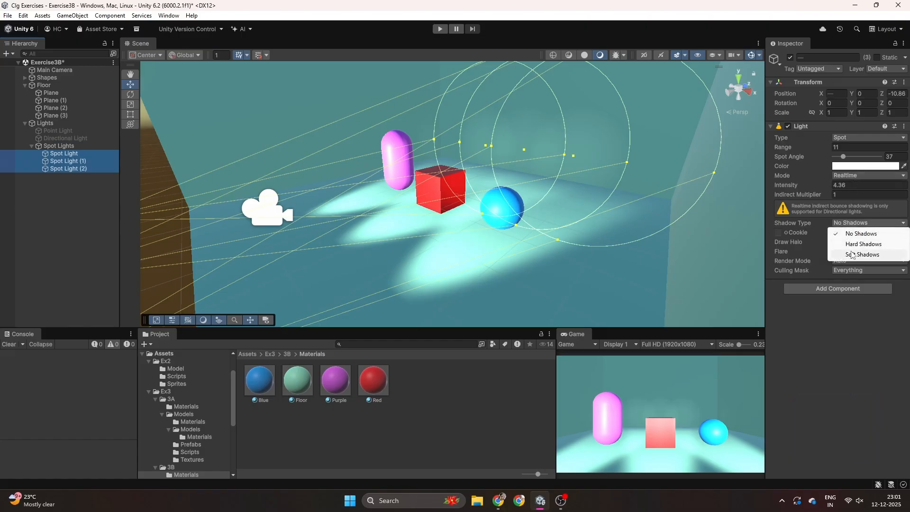
pyautogui.click(852, 254)
pyautogui.moveTo(565, 261); pyautogui.dragTo(586, 254, button='right')
pyautogui.press('a')
pyautogui.press('s')
pyautogui.click(190, 250)
pyautogui.press('a')
pyautogui.moveTo(369, 176); pyautogui.dragTo(435, 175, button='right')
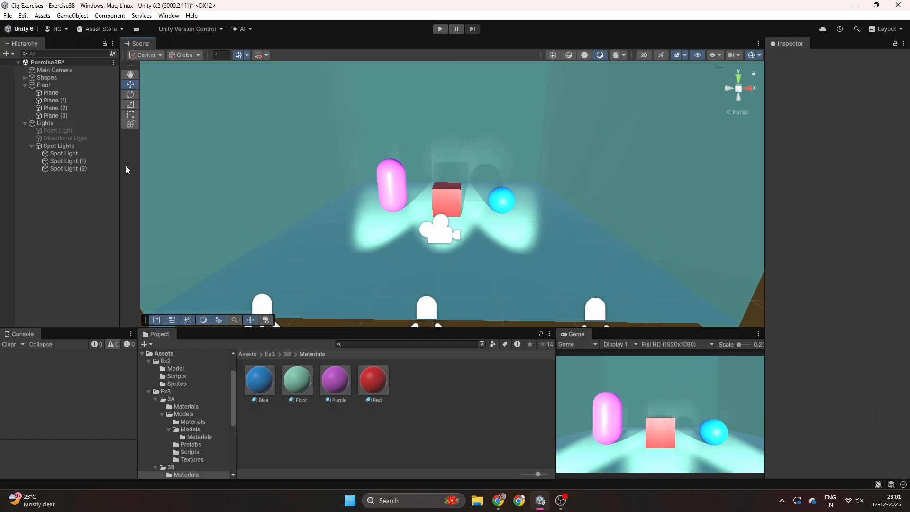
# Save the scene and deactivate the Spot Lights group
pyautogui.hotkey('ctrl', 's')
pyautogui.click(54, 145)
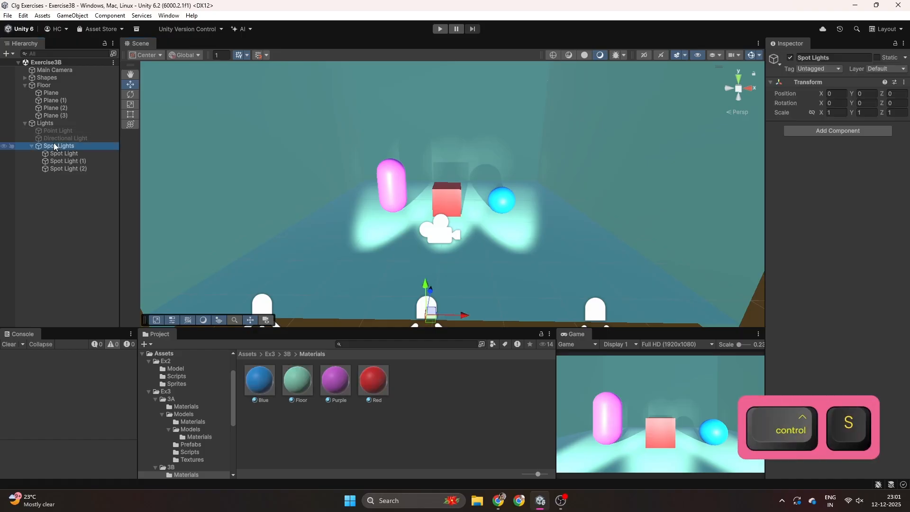
pyautogui.click(790, 58)
pyautogui.moveTo(448, 263); pyautogui.dragTo(380, 256, button='right')
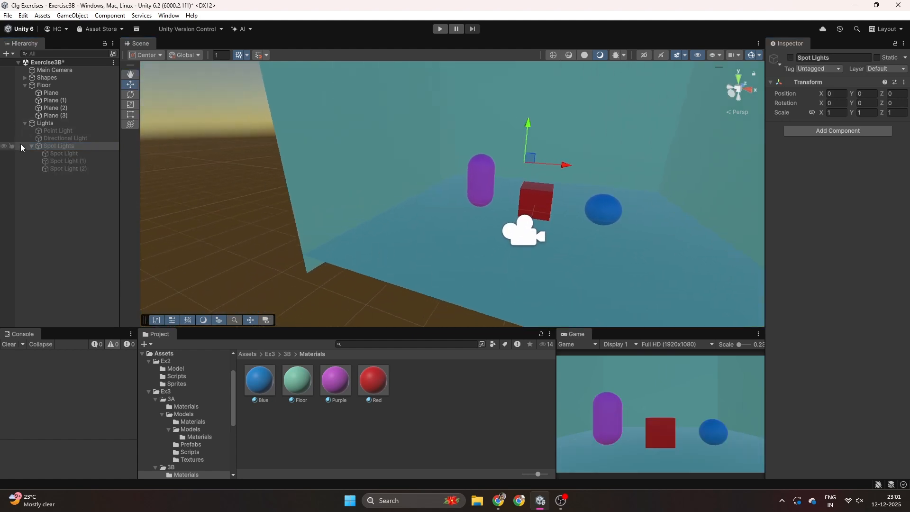
# Add a UI Canvas to the scene root and collapse the Floor and Lights groups in the hierarchy
pyautogui.click(25, 123)
pyautogui.click(24, 85)
pyautogui.rightClick(35, 158)
pyautogui.moveTo(76, 379)
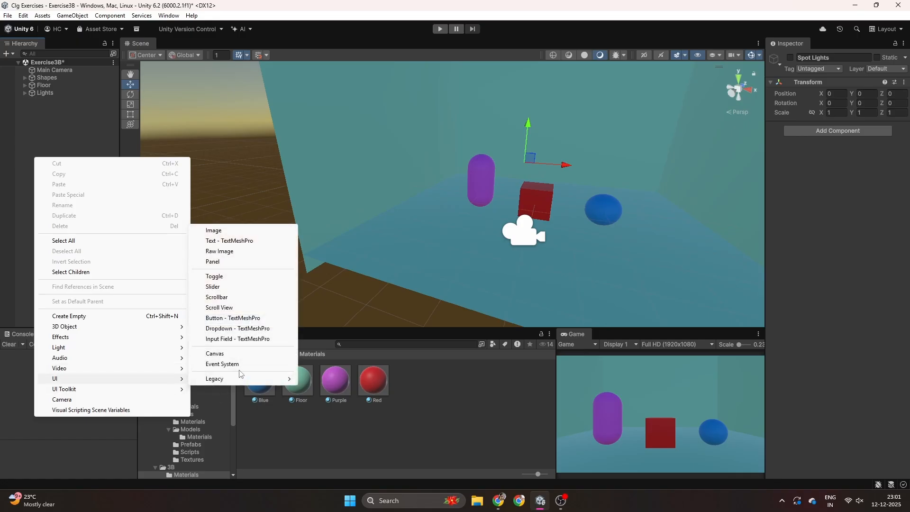
pyautogui.click(240, 354)
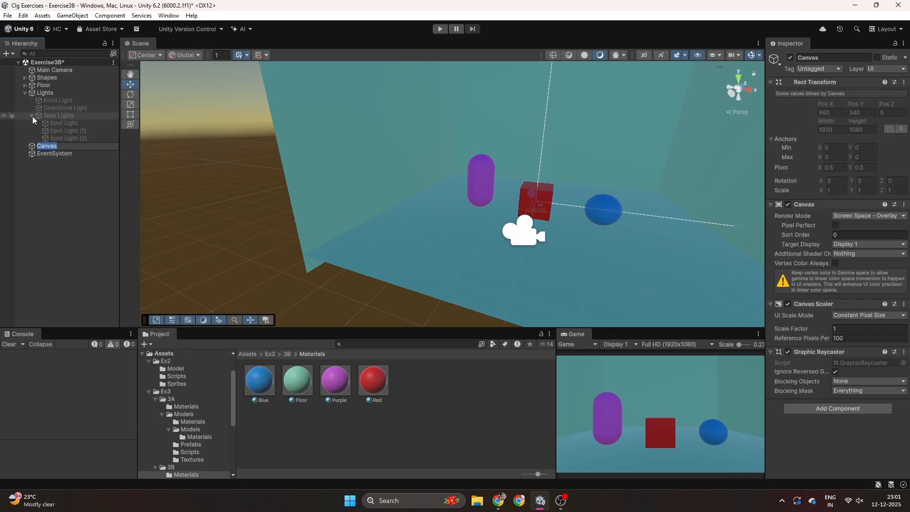
pyautogui.click(24, 93)
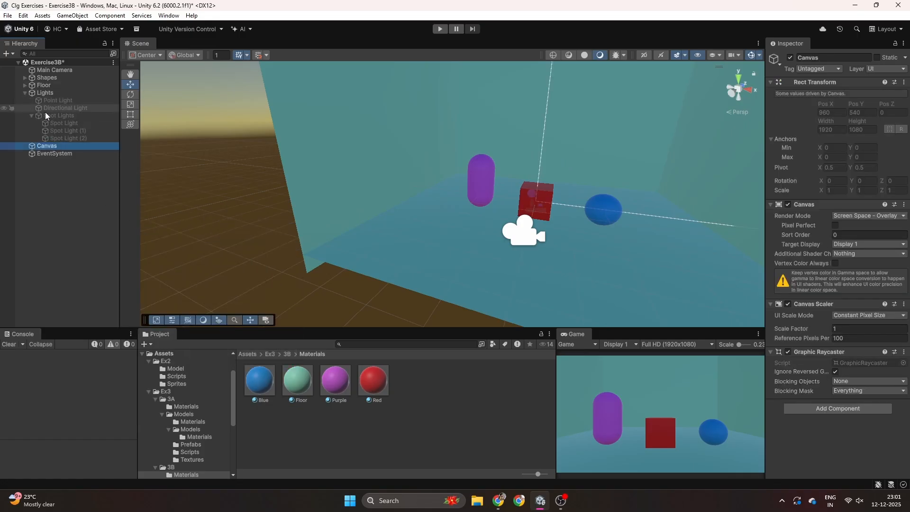
pyautogui.click(25, 93)
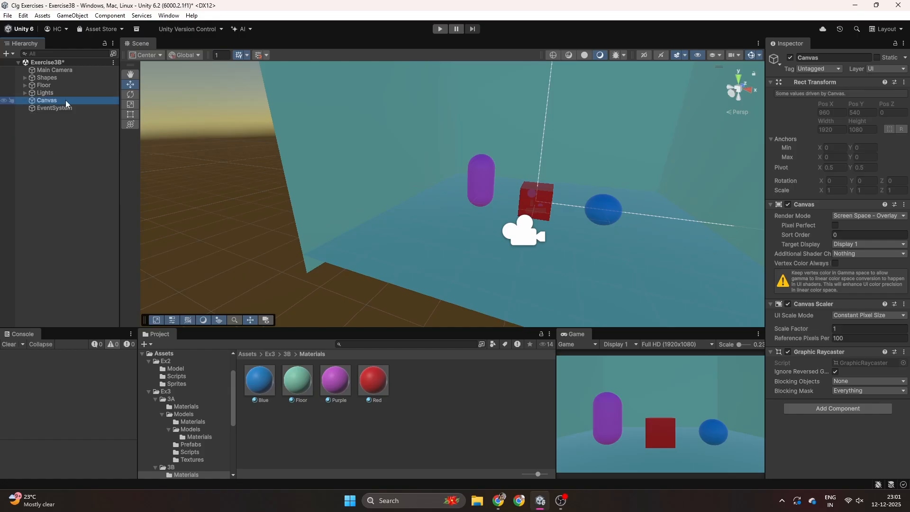
# Add a UI Toggle under the Canvas and name it Point Toggle
pyautogui.rightClick(66, 101)
pyautogui.moveTo(105, 352)
pyautogui.click(249, 392)
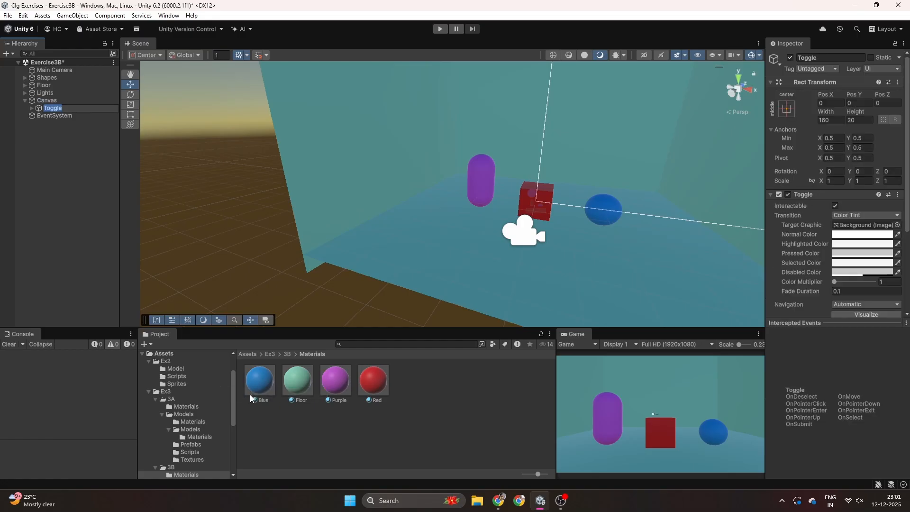
pyautogui.press('Left')
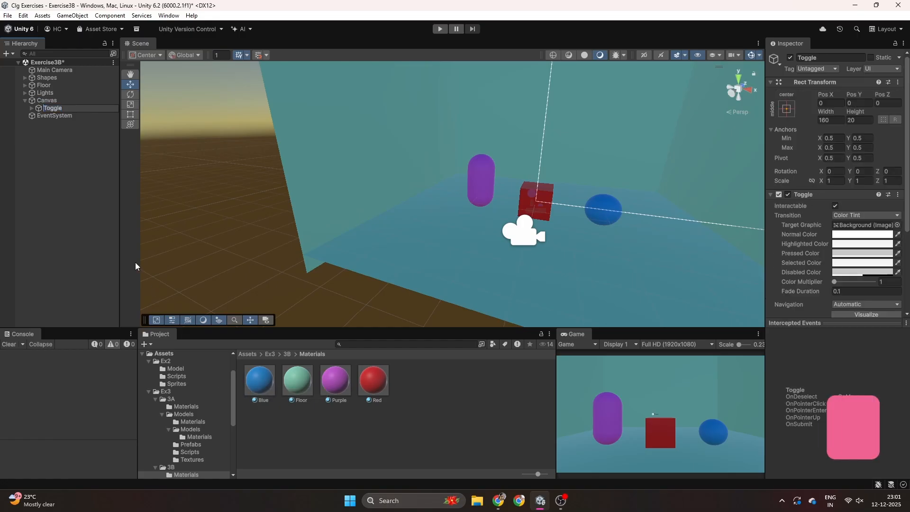
pyautogui.write('Pol')
pyautogui.write('int')
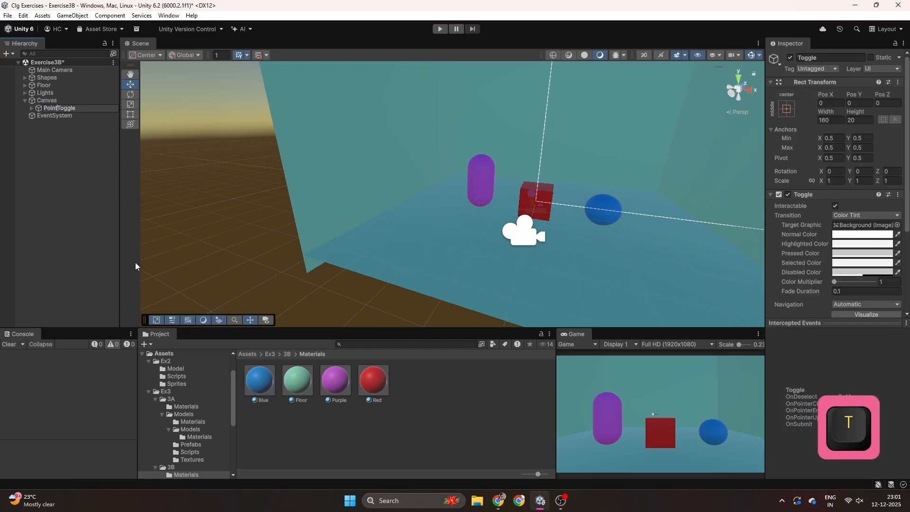
pyautogui.press('Return')
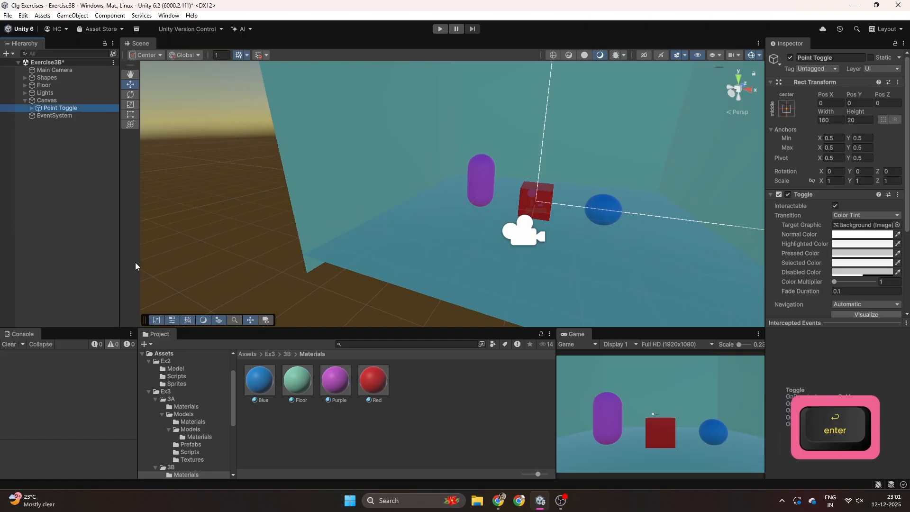
# Scale the Point Toggle up uniformly to about 3.369 at the centre of the canvas
pyautogui.moveTo(587, 157); pyautogui.dragTo(649, 92, button='right')
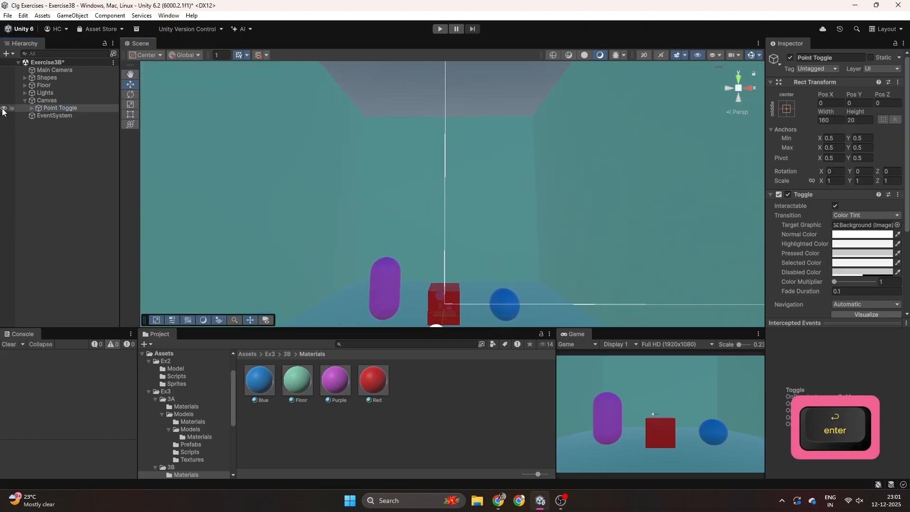
pyautogui.doubleClick(44, 101)
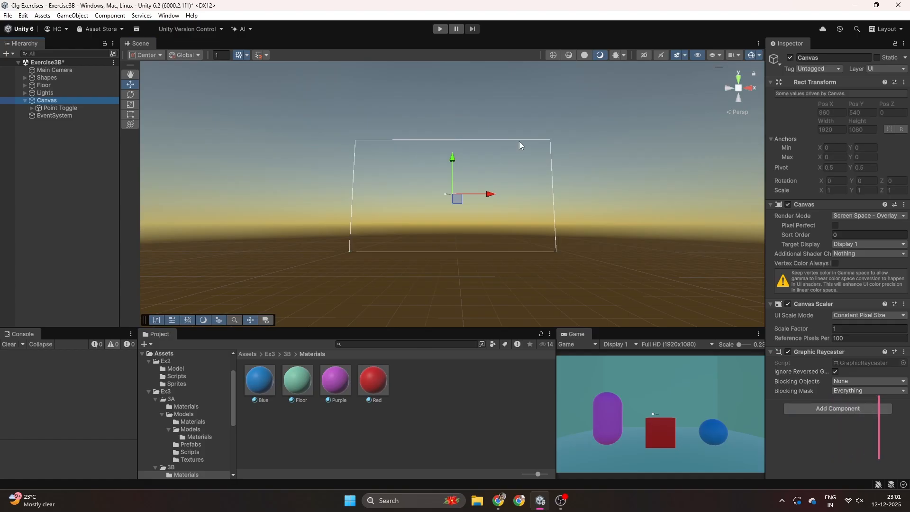
pyautogui.hotkey('shift', 'w')
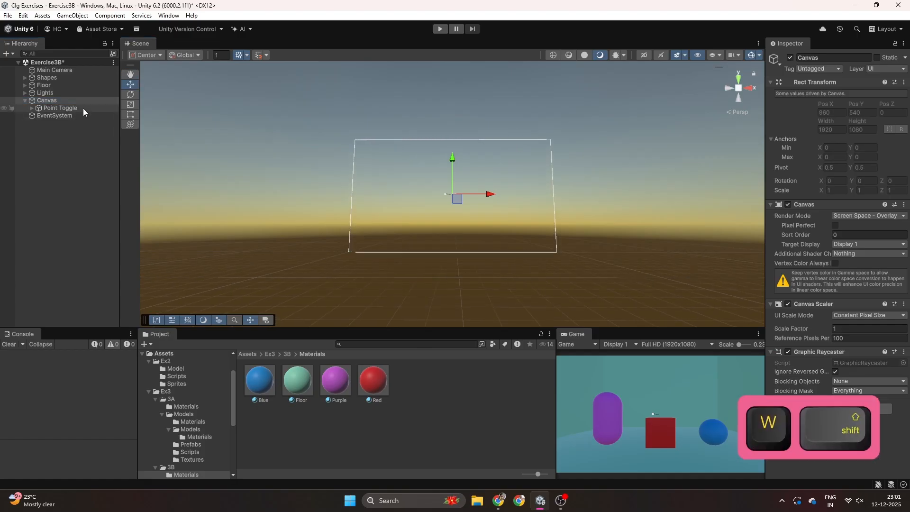
pyautogui.doubleClick(83, 108)
pyautogui.press('s')
pyautogui.moveTo(525, 179); pyautogui.dragTo(547, 209, button='right')
pyautogui.hotkey('shift', 'a')
pyautogui.press('d')
pyautogui.hotkey('shift', 'w')
pyautogui.press('a')
pyautogui.press('s')
pyautogui.hotkey('shift', 'd')
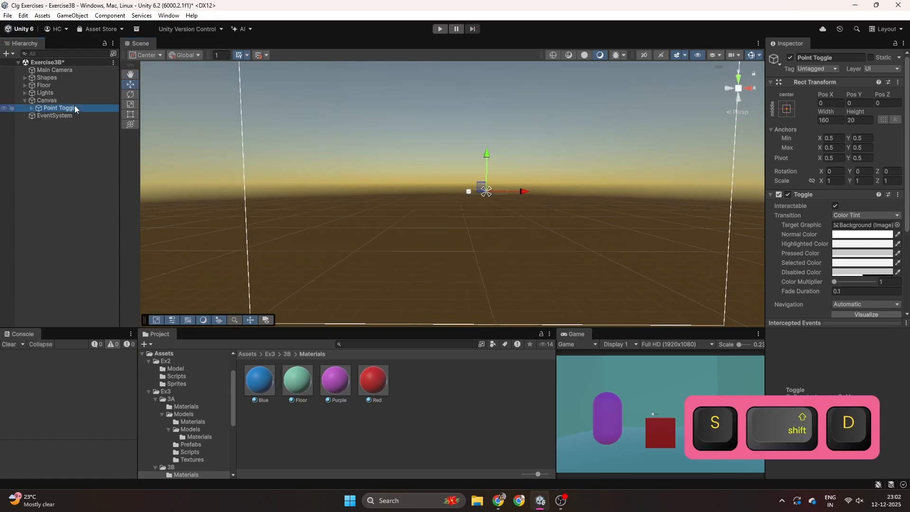
pyautogui.press('r')
pyautogui.moveTo(486, 191); pyautogui.dragTo(621, 198)
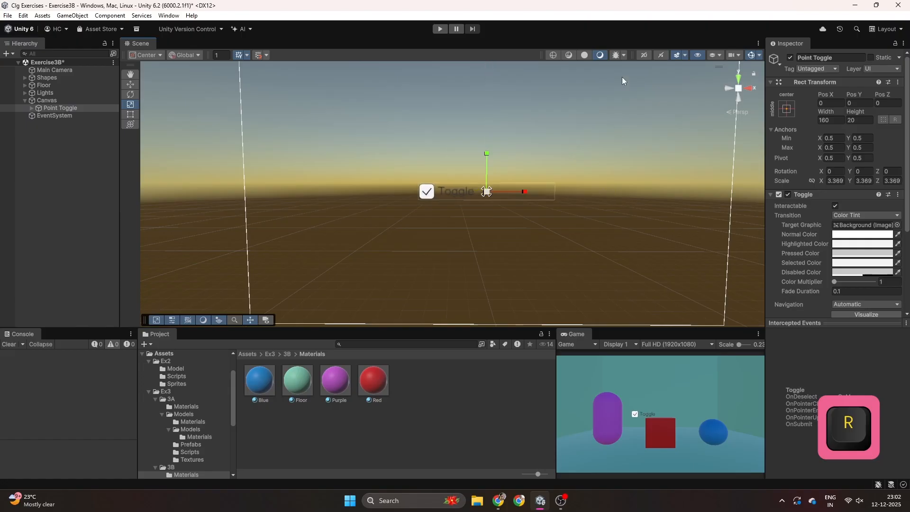
# Turn off the scene view's skybox effects and move the Point Toggle to about X -522, Y 424, near the canvas's upper-left corner
pyautogui.click(675, 55)
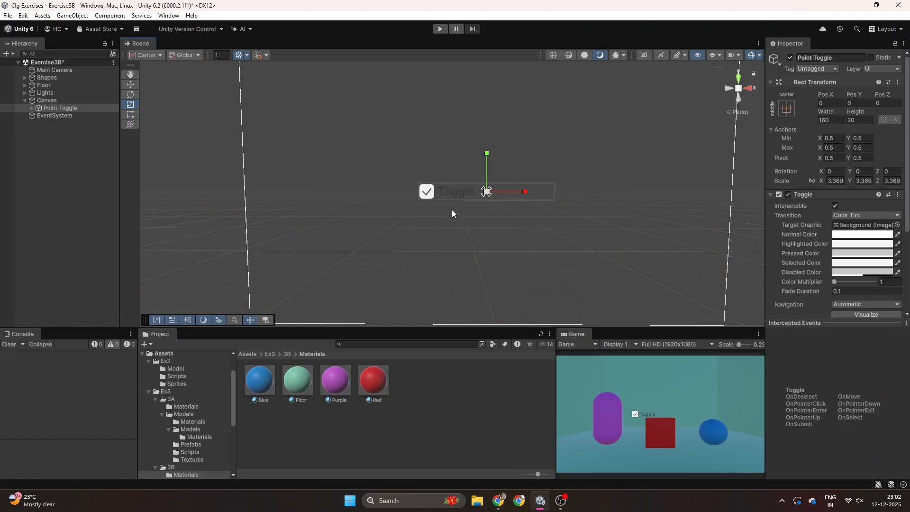
pyautogui.press('w')
pyautogui.moveTo(489, 112); pyautogui.dragTo(496, 70)
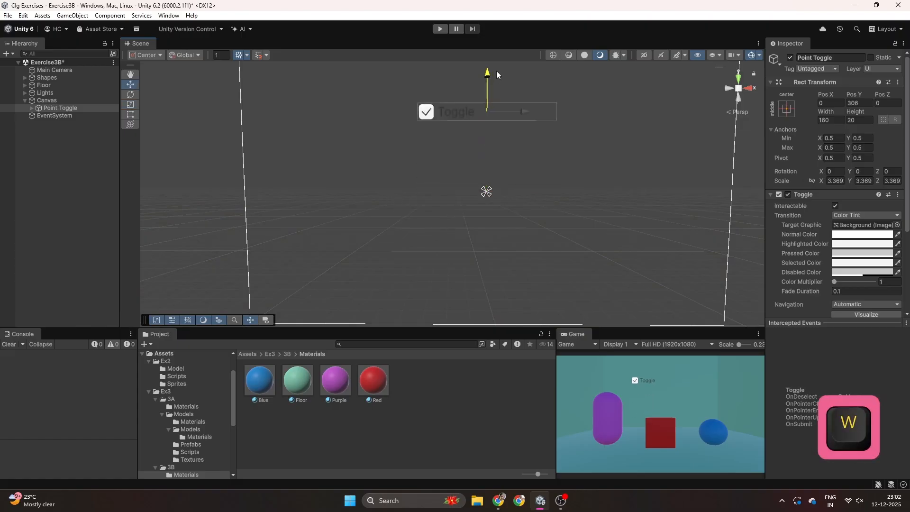
pyautogui.moveTo(523, 112); pyautogui.dragTo(375, 112)
pyautogui.moveTo(384, 150); pyautogui.dragTo(346, 114, button='right')
pyautogui.moveTo(359, 106); pyautogui.dragTo(360, 79)
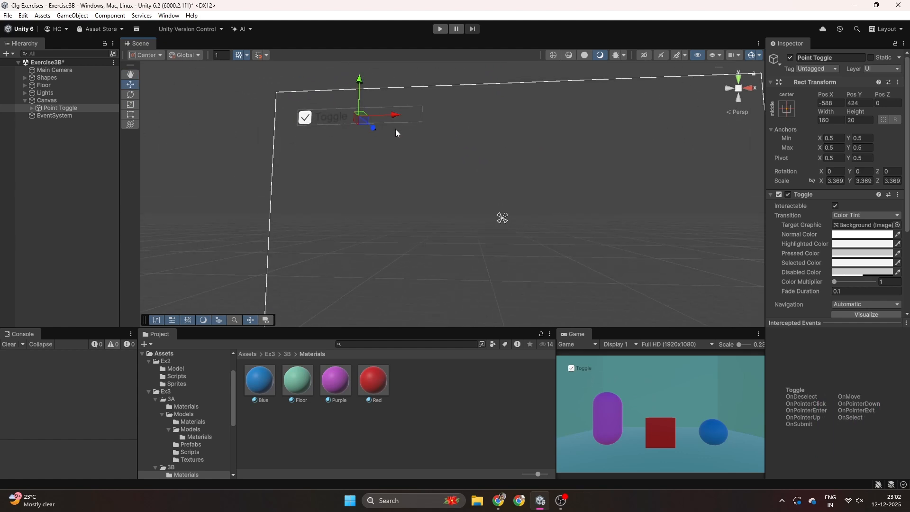
pyautogui.moveTo(396, 117); pyautogui.dragTo(412, 116)
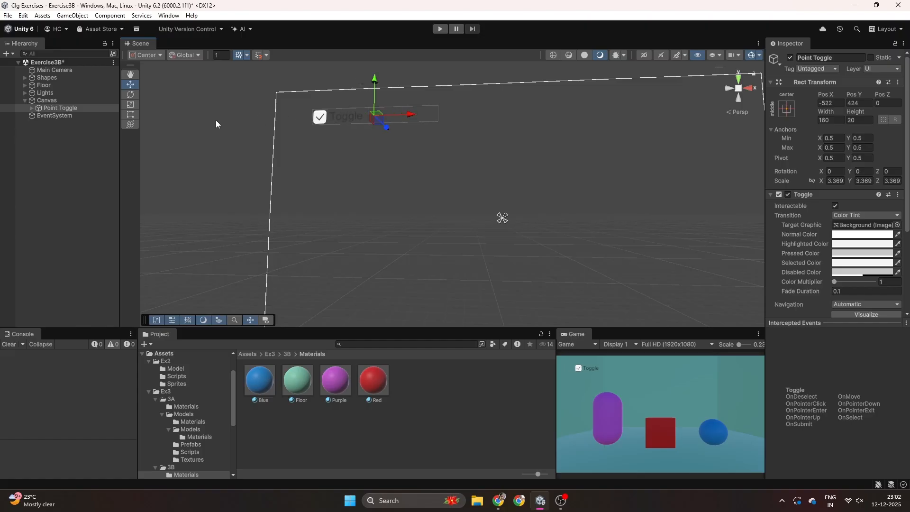
# Change the Point Toggle's label text to "Point Light" and set its font size to 15
pyautogui.click(28, 110)
pyautogui.click(32, 109)
pyautogui.click(53, 122)
pyautogui.click(831, 242)
pyautogui.write('Point L')
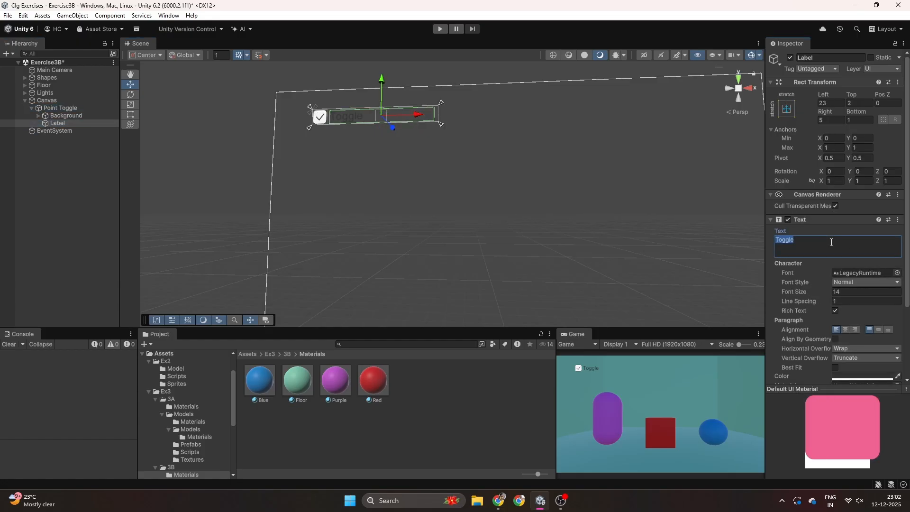
pyautogui.write('ight')
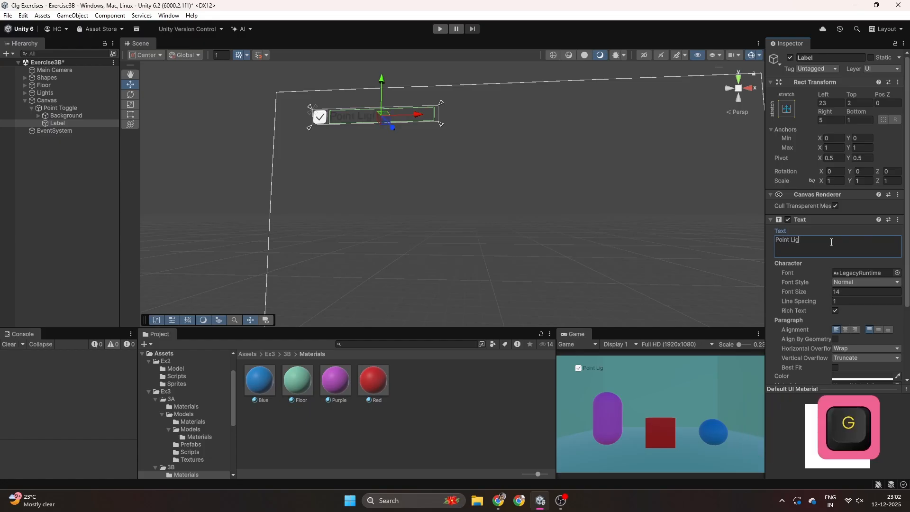
pyautogui.click(797, 293)
pyautogui.moveTo(801, 293); pyautogui.dragTo(798, 293)
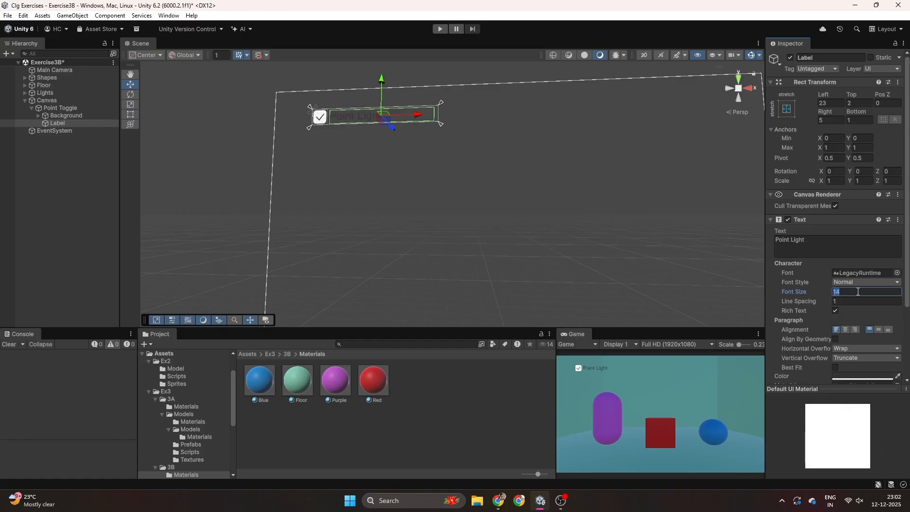
pyautogui.write('15')
pyautogui.press('Return')
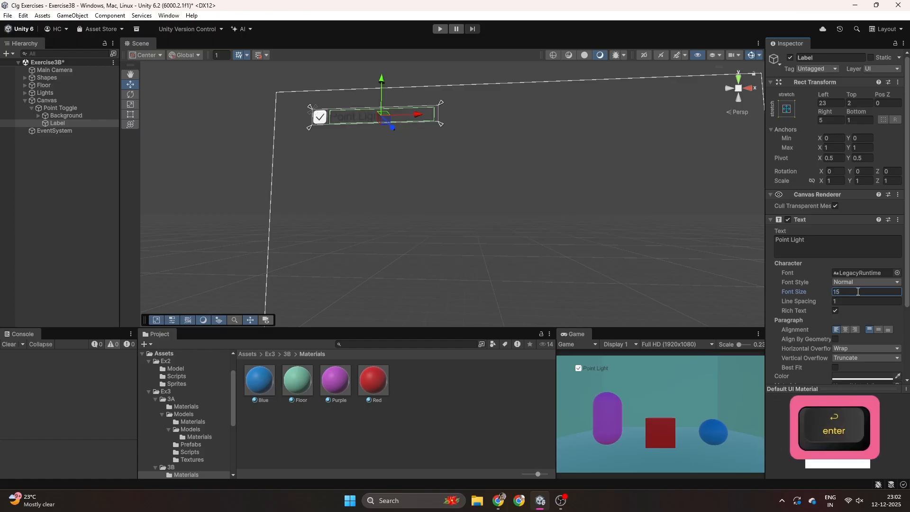
# Scale the Point Toggle up uniformly to about 5.245
pyautogui.click(60, 108)
pyautogui.press('r')
pyautogui.moveTo(373, 114); pyautogui.dragTo(411, 119)
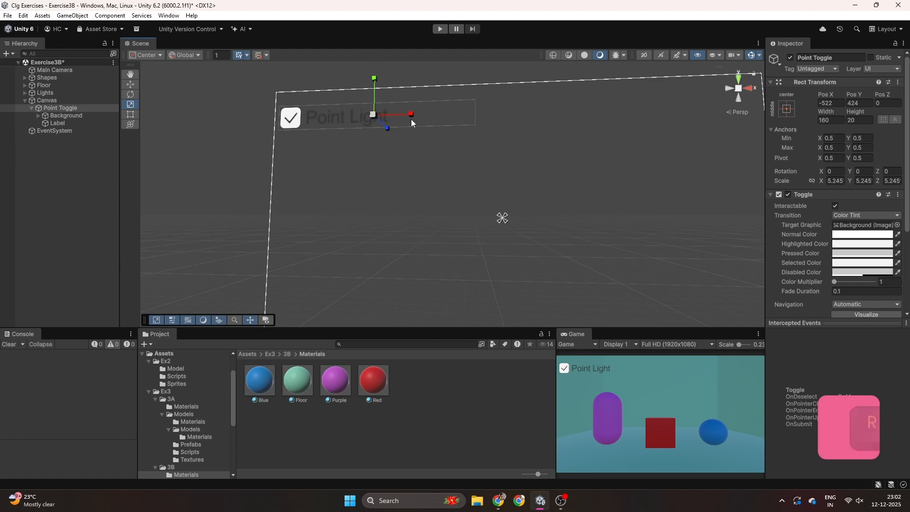
# Duplicate the Point Toggle twice under the Canvas
pyautogui.keyDown('alt'); pyautogui.moveTo(290, 106); pyautogui.dragTo(291, 110); pyautogui.keyUp('alt')
pyautogui.moveTo(291, 110)
pyautogui.mouseDown(button='right')
pyautogui.moveTo(280, 114)
pyautogui.moveTo(290, 95)
pyautogui.mouseUp(button='right')
pyautogui.press('s')
pyautogui.press('a')
pyautogui.click(74, 109)
pyautogui.hotkey('ctrl', 'd')
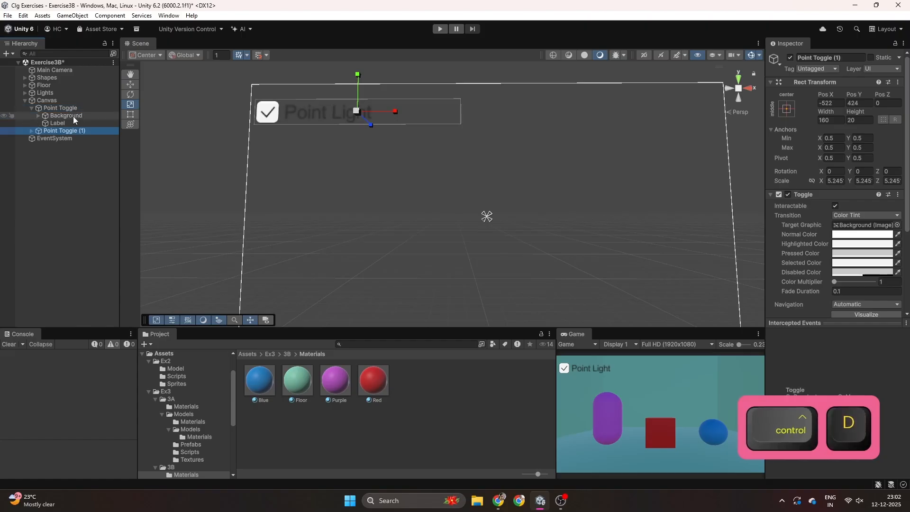
pyautogui.hotkey('ctrl', 'd')
# Rename the first duplicated toggle to SpotLight
pyautogui.click(58, 130)
pyautogui.click(823, 57)
pyautogui.write('S')
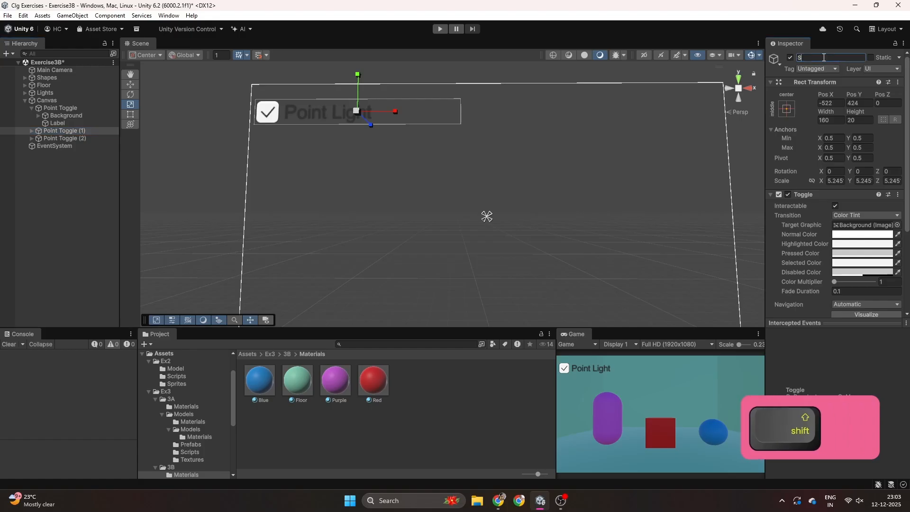
pyautogui.write('potLight')
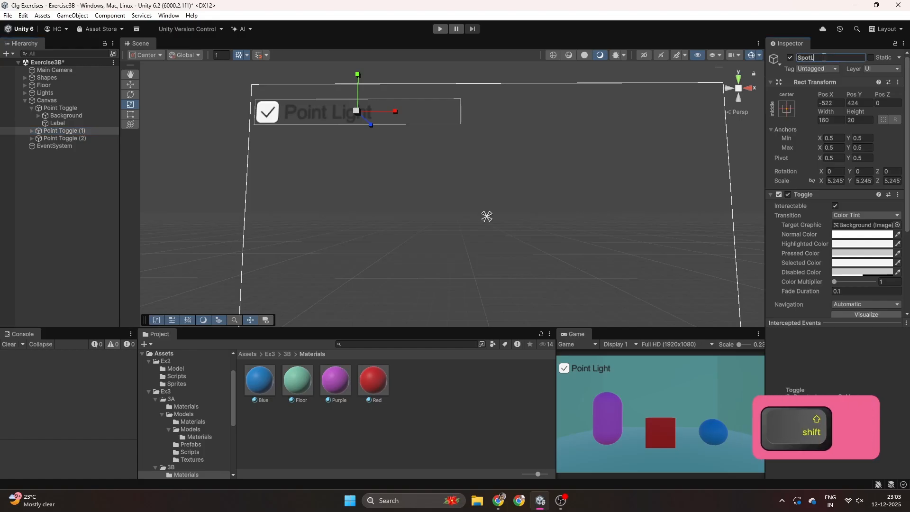
pyautogui.press('Return')
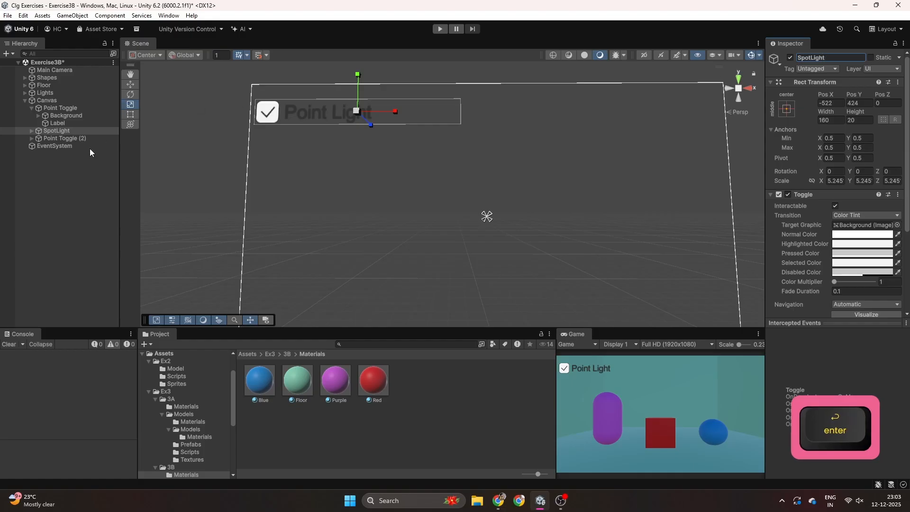
# Rename the second duplicated toggle under the Canvas to Directional Light
pyautogui.click(62, 138)
pyautogui.click(851, 57)
pyautogui.write('Directiona')
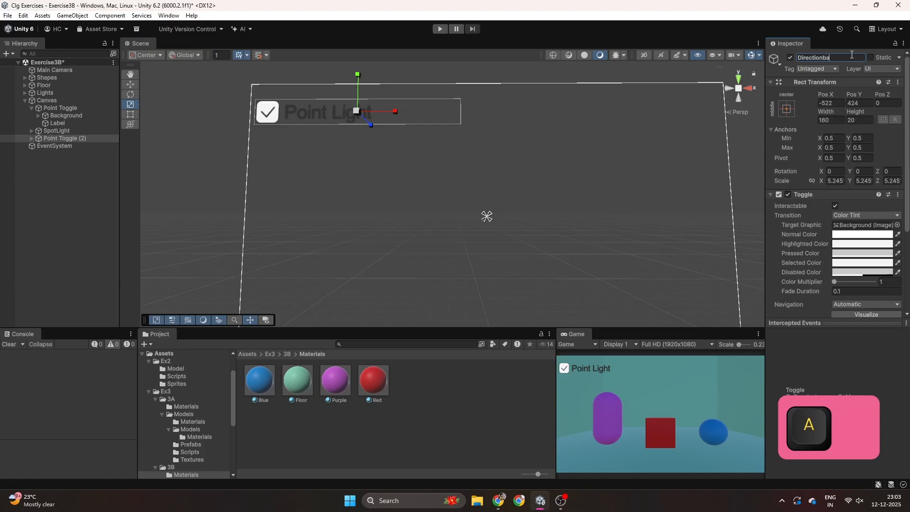
pyautogui.press('BackSpace')
pyautogui.write('al Li')
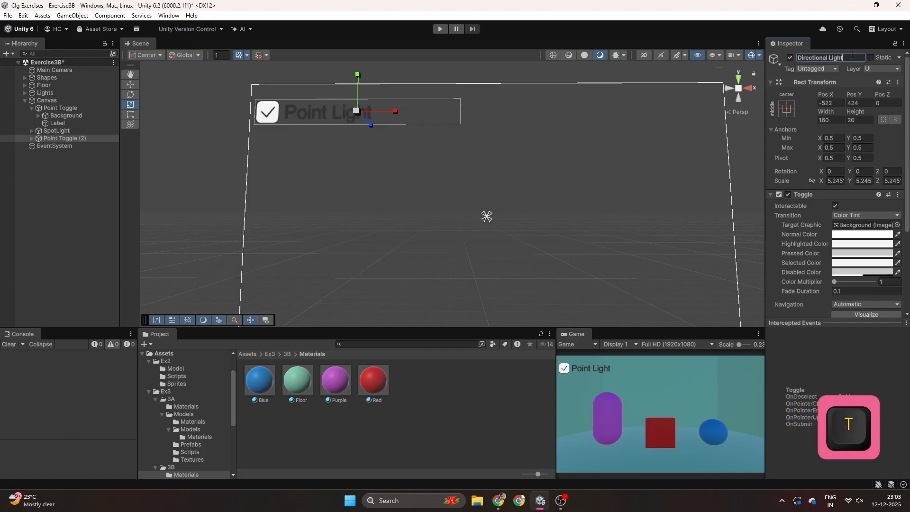
pyautogui.write('ght')
pyautogui.press('Return')
# Change the SpotLight toggle's label text to "Spot Light"
pyautogui.click(48, 131)
pyautogui.scroll(-2, 827, 228)
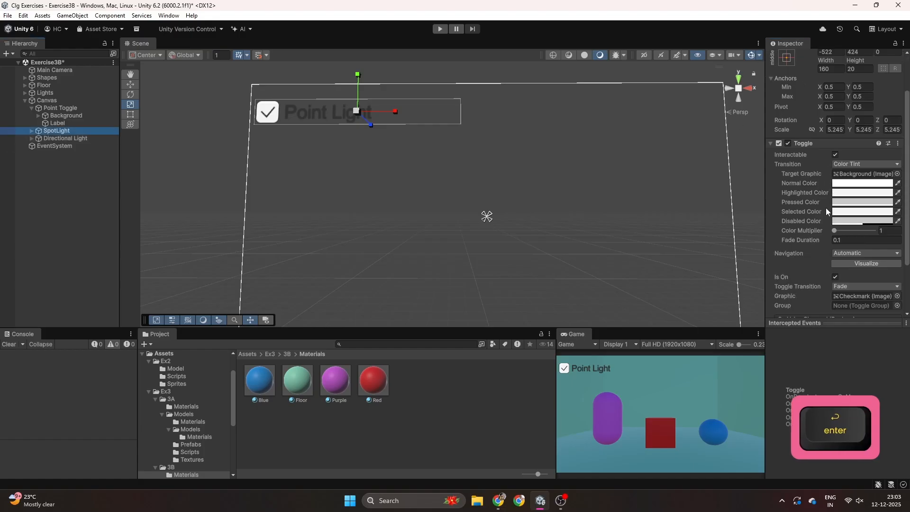
pyautogui.click(32, 130)
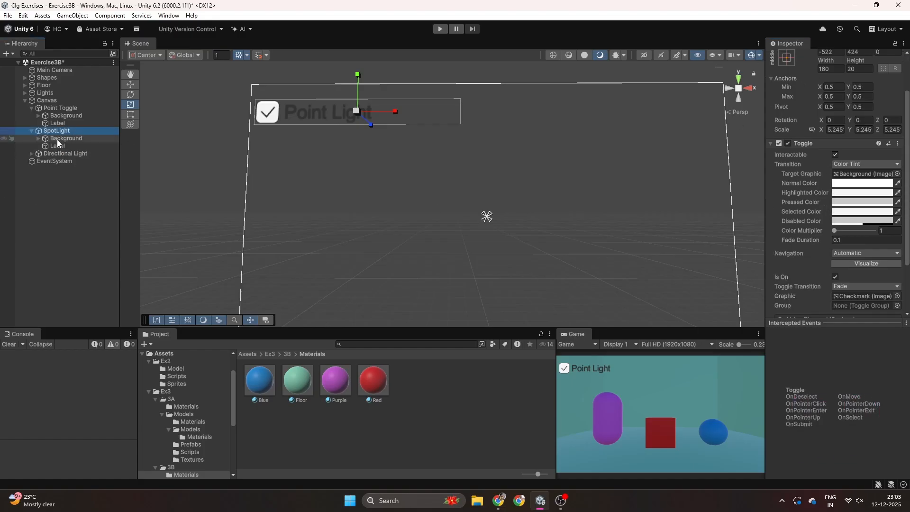
pyautogui.click(57, 139)
pyautogui.click(52, 145)
pyautogui.click(822, 195)
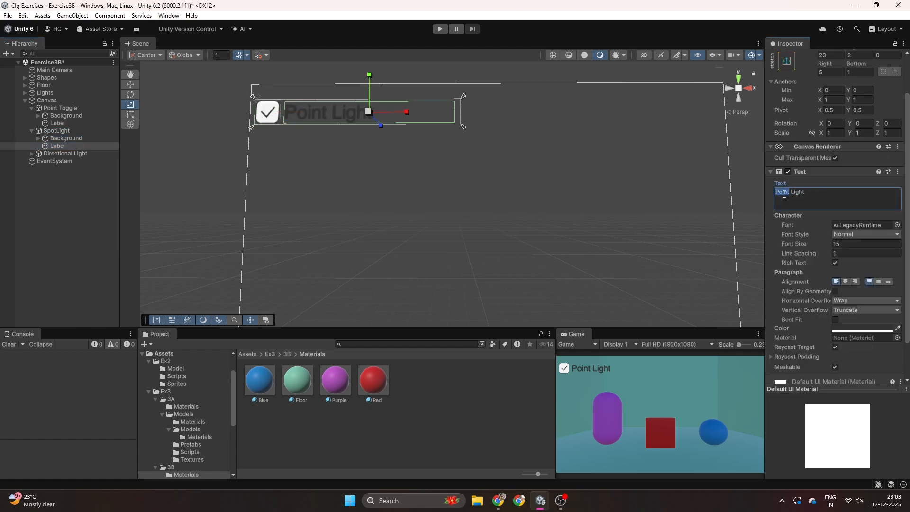
pyautogui.write('Spot')
pyautogui.press('Return')
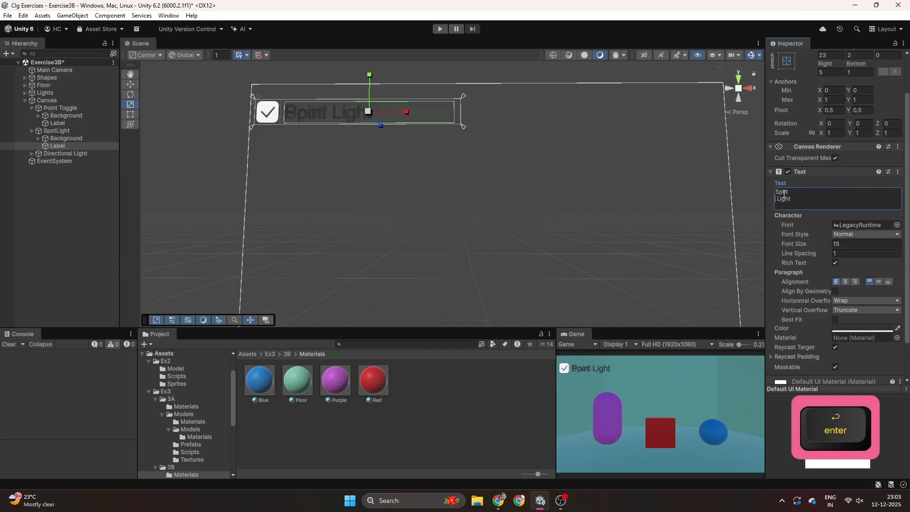
pyautogui.press('BackSpace')
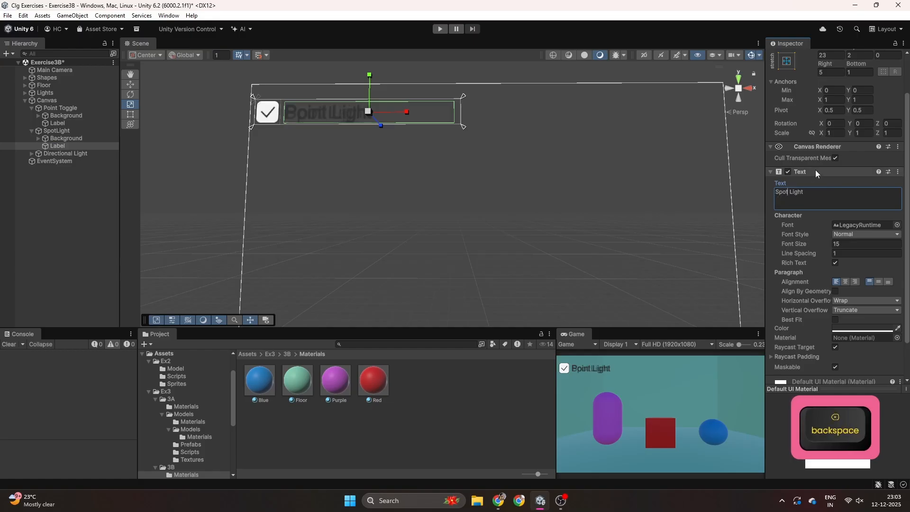
# Change the Directional Light toggle's label text to "Directional Light" and collapse the three toggles in the hierarchy
pyautogui.click(62, 154)
pyautogui.click(32, 153)
pyautogui.click(71, 168)
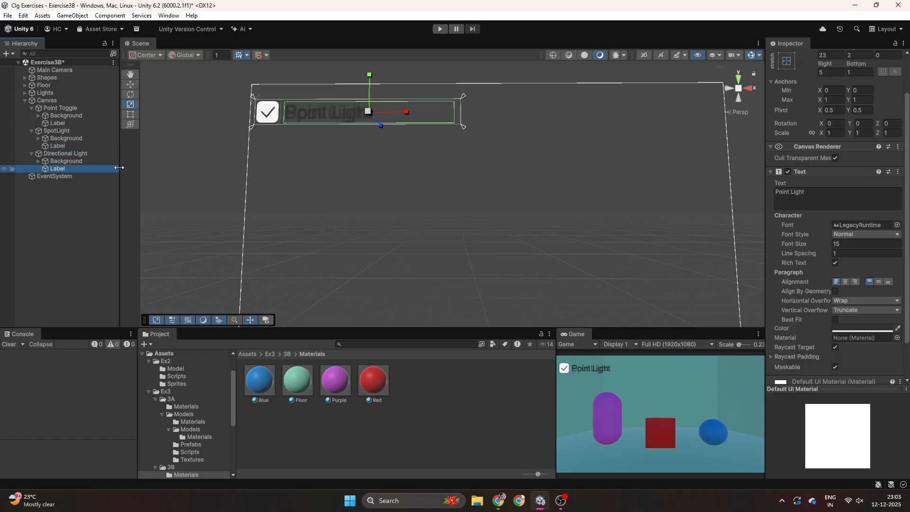
pyautogui.click(781, 193)
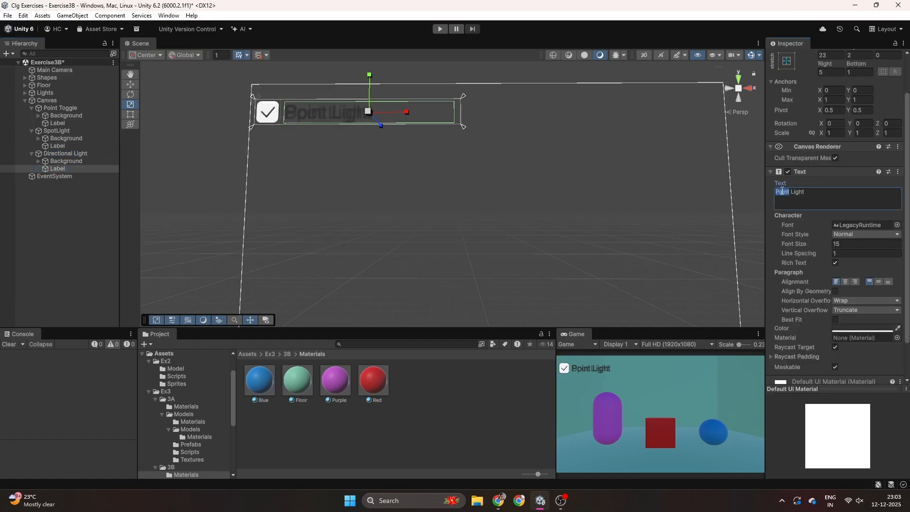
pyautogui.write('Directional')
pyautogui.click(27, 226)
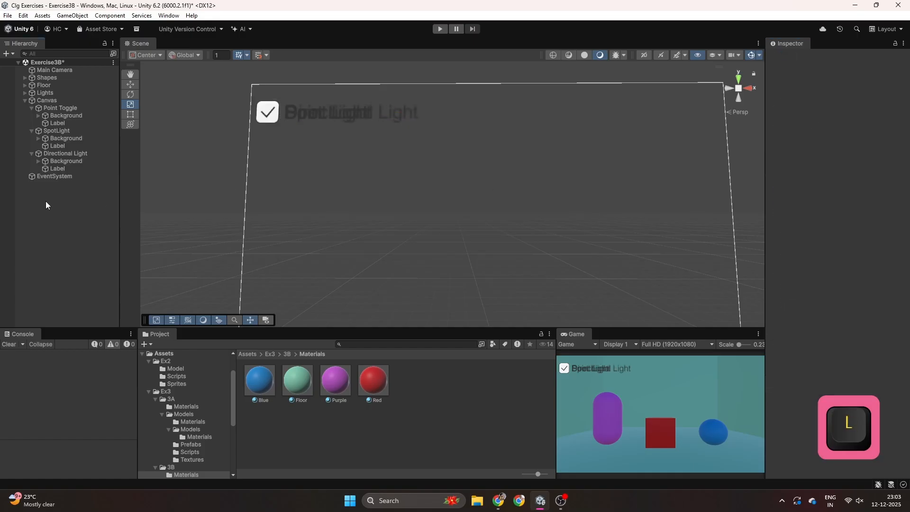
pyautogui.click(52, 169)
pyautogui.click(32, 154)
pyautogui.click(32, 130)
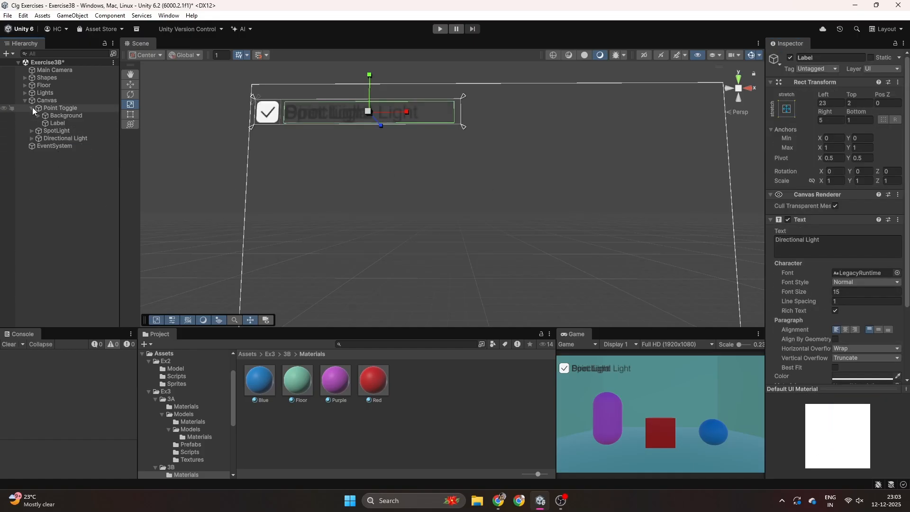
pyautogui.click(32, 108)
# Try stacking the SpotLight and Directional Light toggles below the Point Toggle, and try Directional Light in the canvas's upper-right corner
pyautogui.click(54, 115)
pyautogui.press('w')
pyautogui.hotkey('ctrl', 'z')
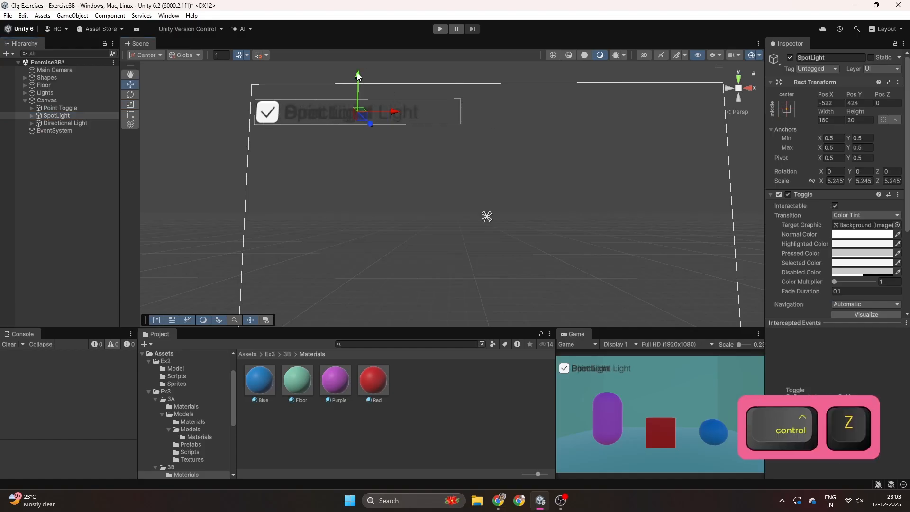
pyautogui.hotkey('ctrl', 'z')
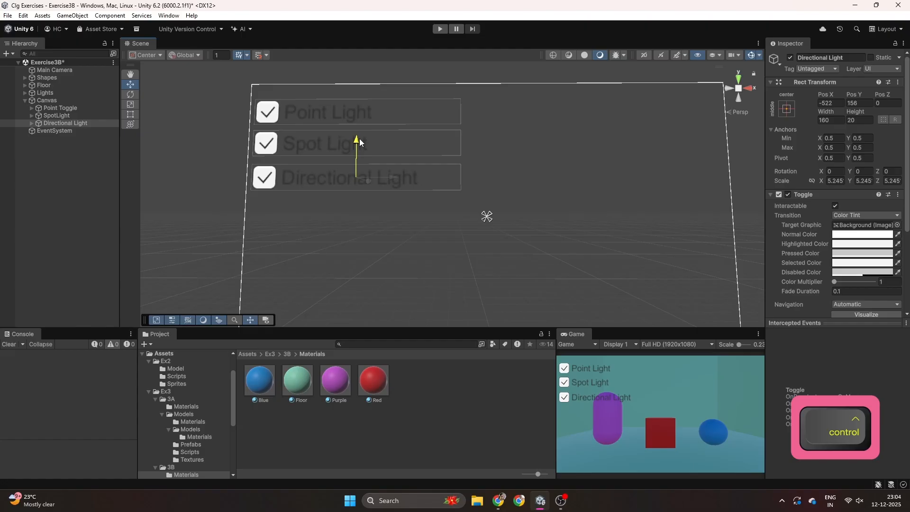
pyautogui.moveTo(386, 180); pyautogui.dragTo(674, 180)
pyautogui.moveTo(650, 140); pyautogui.dragTo(638, 72)
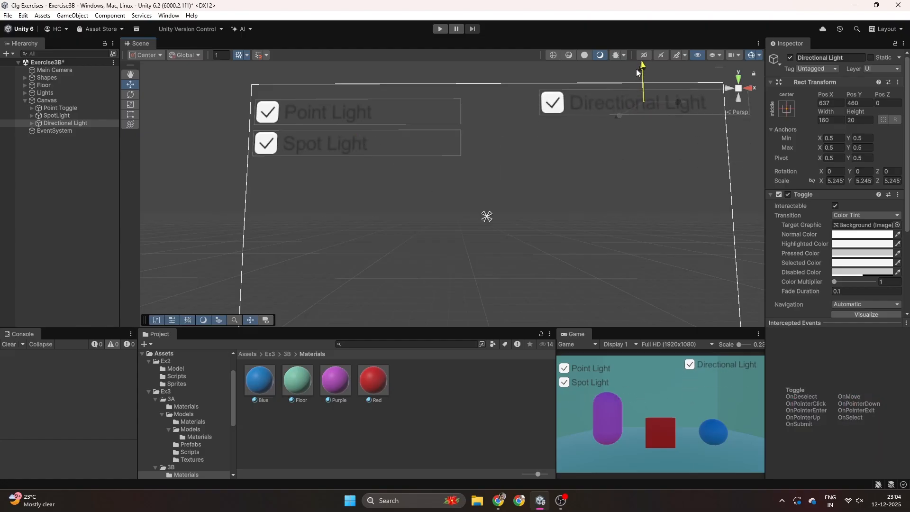
pyautogui.hotkey('ctrl', 'z')
pyautogui.hotkey('ctrl', 'z')
# Move the Directional Light toggle to about X 539, Y 424 and place the SpotLight toggle between it and the Point Toggle
pyautogui.moveTo(421, 101); pyautogui.dragTo(655, 118)
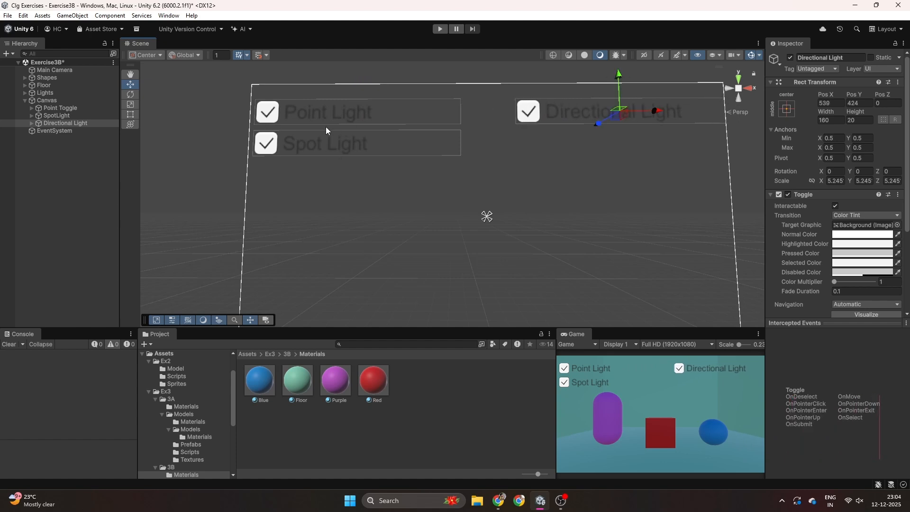
pyautogui.press('Escape')
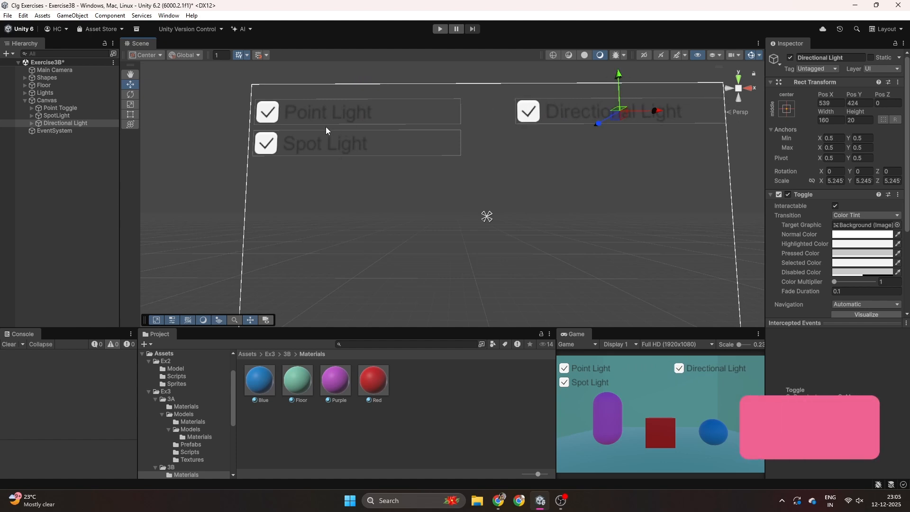
pyautogui.click(296, 141)
pyautogui.moveTo(395, 144); pyautogui.dragTo(534, 150)
pyautogui.moveTo(492, 111); pyautogui.dragTo(494, 79)
pyautogui.moveTo(524, 111); pyautogui.dragTo(520, 112)
# Space out the toggle row by shifting Directional Light farther right and SpotLight to about X 84
pyautogui.click(94, 123)
pyautogui.moveTo(656, 111); pyautogui.dragTo(687, 110)
pyautogui.click(77, 116)
pyautogui.moveTo(528, 113); pyautogui.dragTo(545, 113)
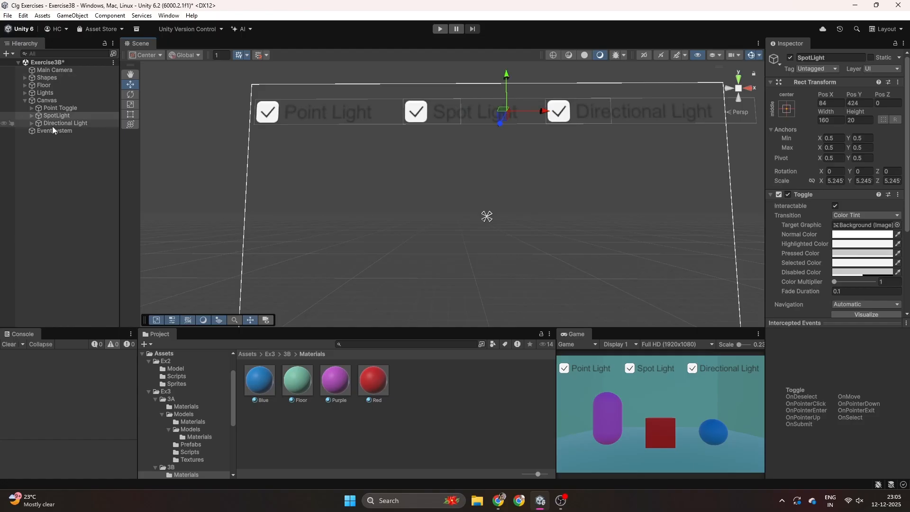
pyautogui.click(25, 100)
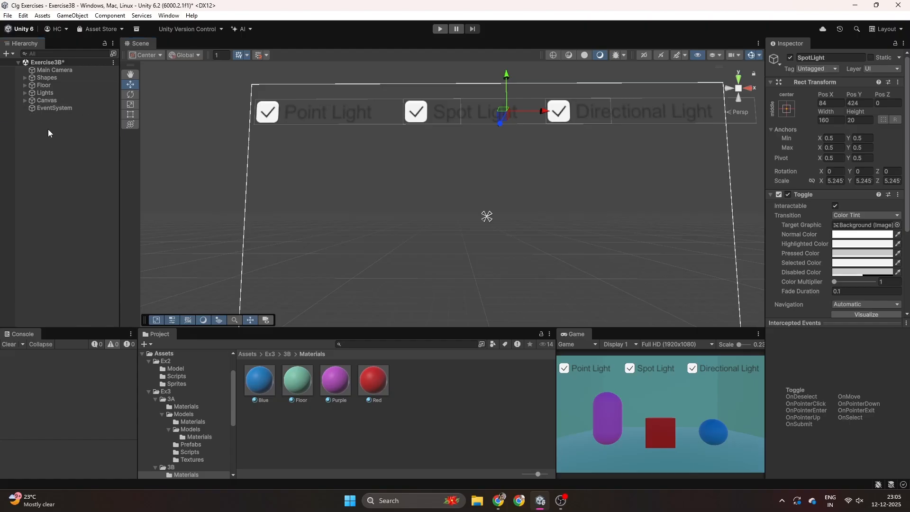
pyautogui.click(25, 100)
pyautogui.click(49, 183)
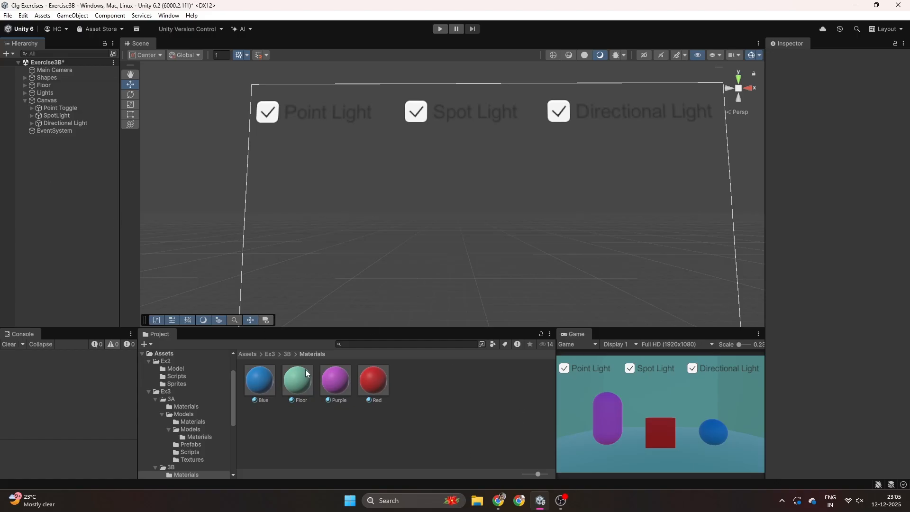
# Create a folder named Scripts inside Assets/Ex3/3B and open it
pyautogui.click(286, 354)
pyautogui.rightClick(331, 403)
pyautogui.moveTo(356, 151)
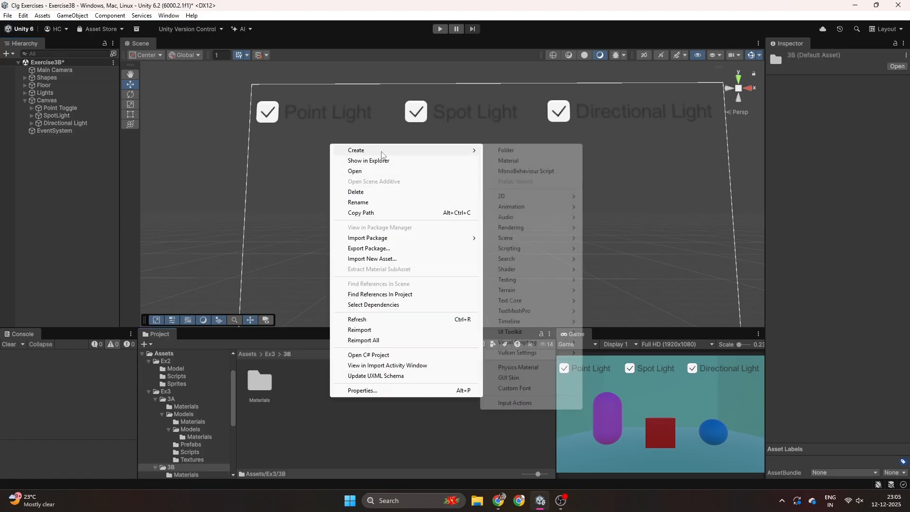
pyautogui.click(521, 150)
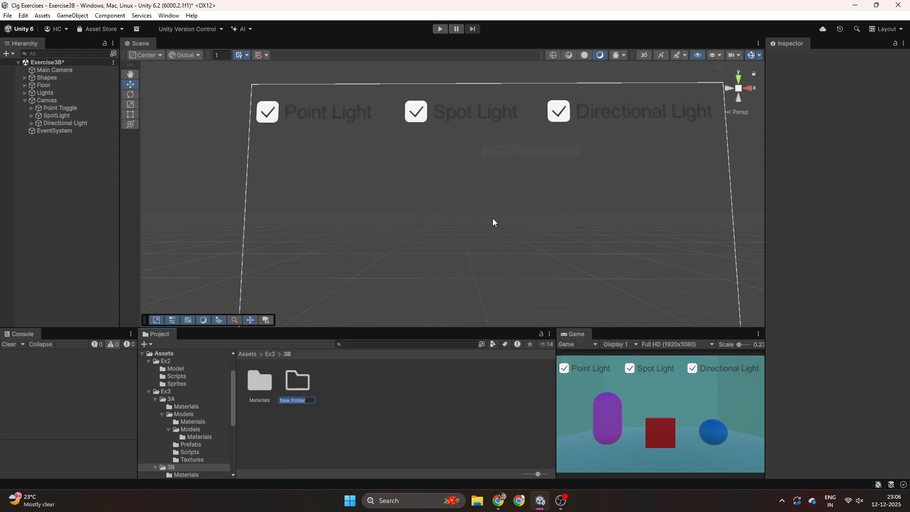
pyautogui.write('Scripts')
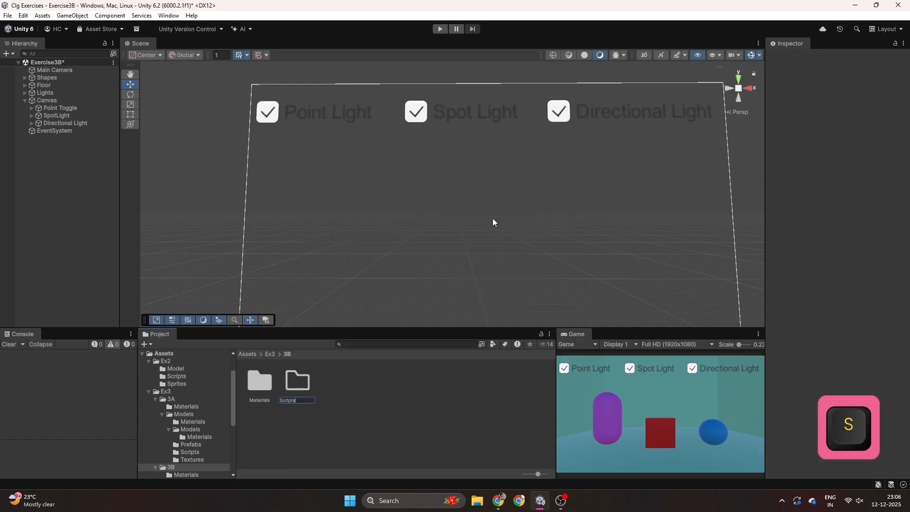
pyautogui.press('Return')
pyautogui.press('Return')
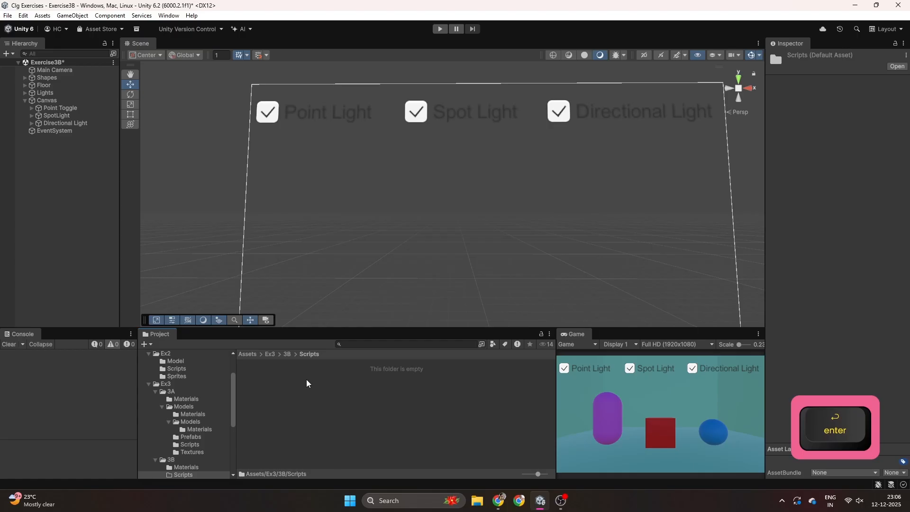
# Create a MonoBehaviour script named ToogleFn in the Scripts folder and open it in Visual Studio
pyautogui.rightClick(306, 382)
pyautogui.moveTo(376, 132)
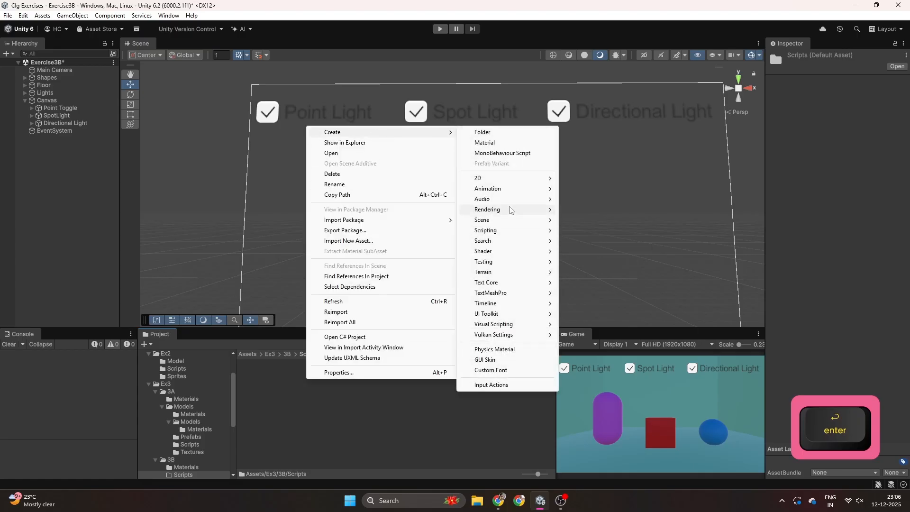
pyautogui.moveTo(510, 231)
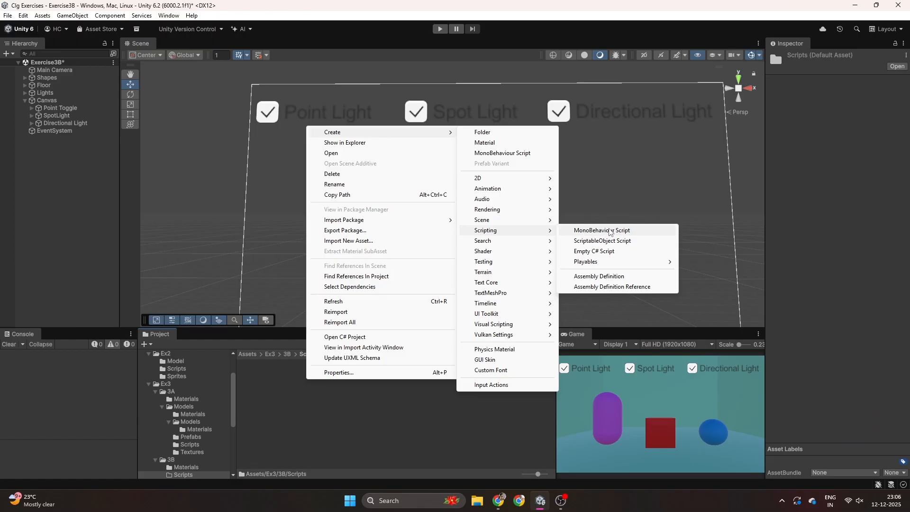
pyautogui.click(609, 231)
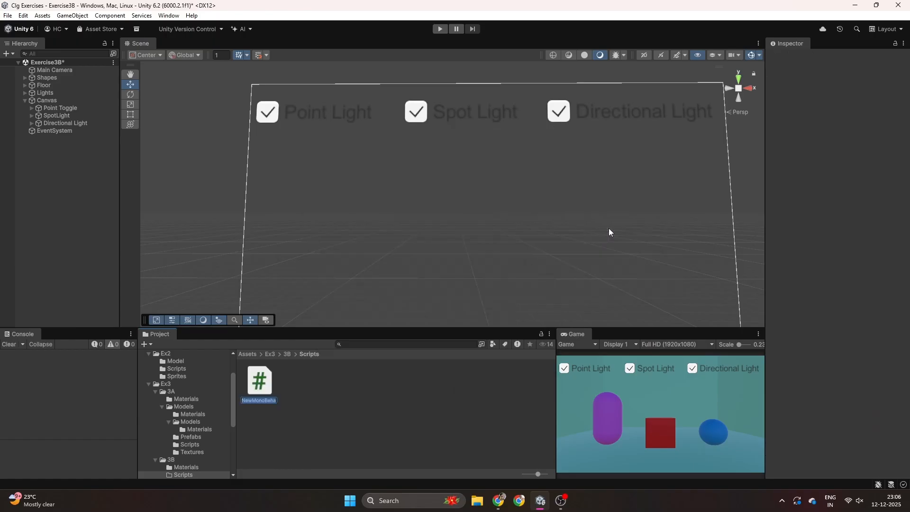
pyautogui.write('Toogle')
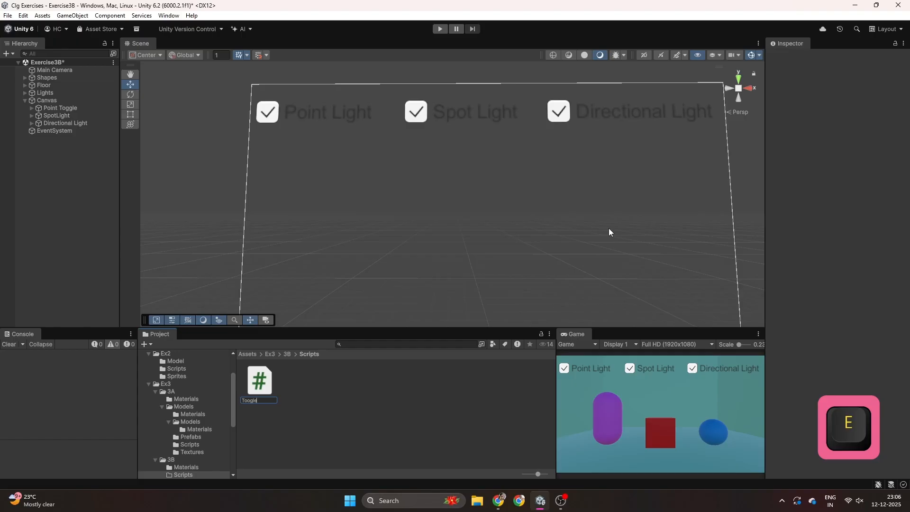
pyautogui.write('Fn')
pyautogui.press('Return')
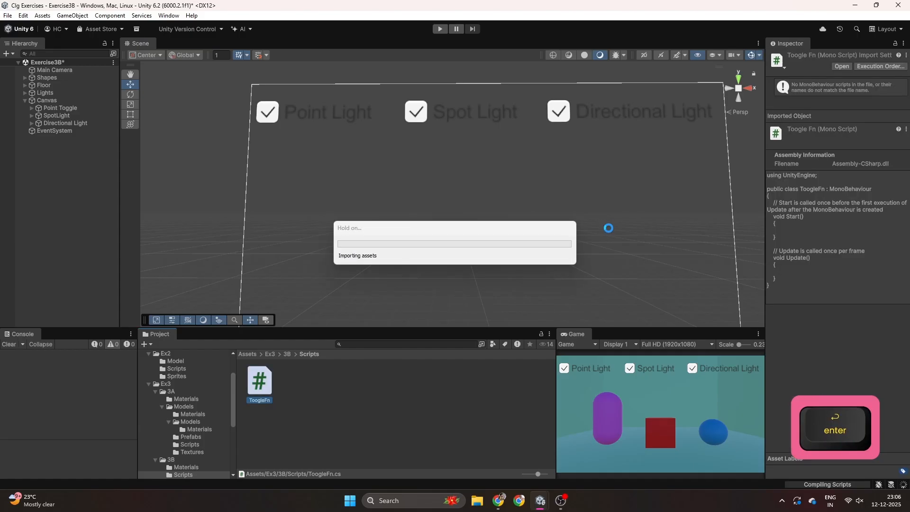
pyautogui.press('Return')
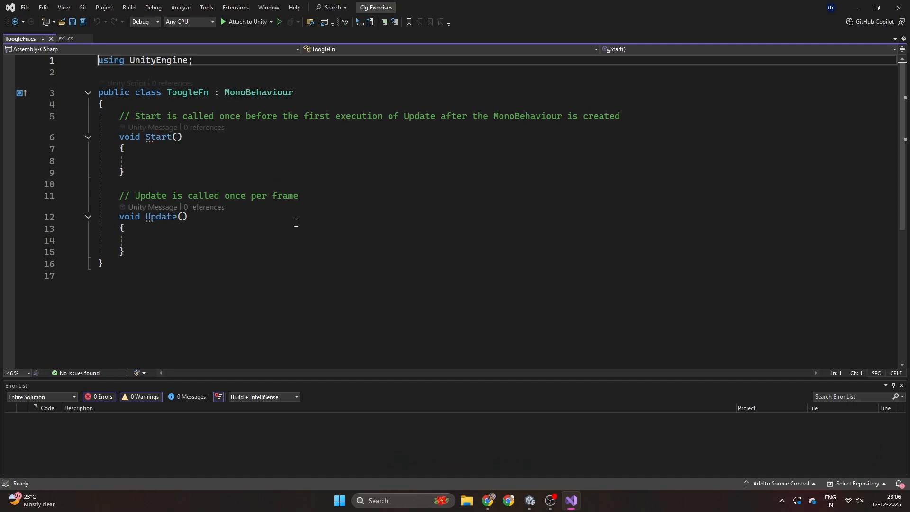
# Delete the default Start and Update methods and their comments from the ToogleFn class, leaving blank lines in its body
pyautogui.moveTo(130, 251); pyautogui.dragTo(100, 115)
pyautogui.press('BackSpace')
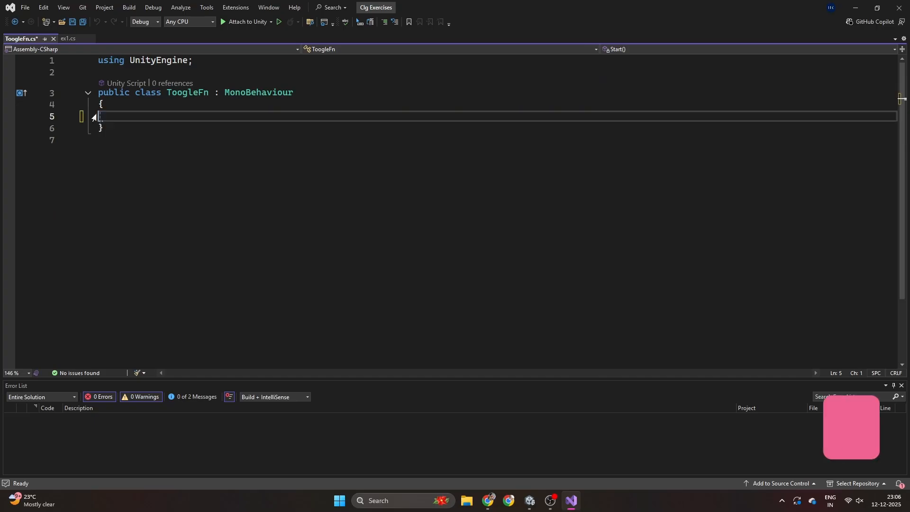
pyautogui.press('Return')
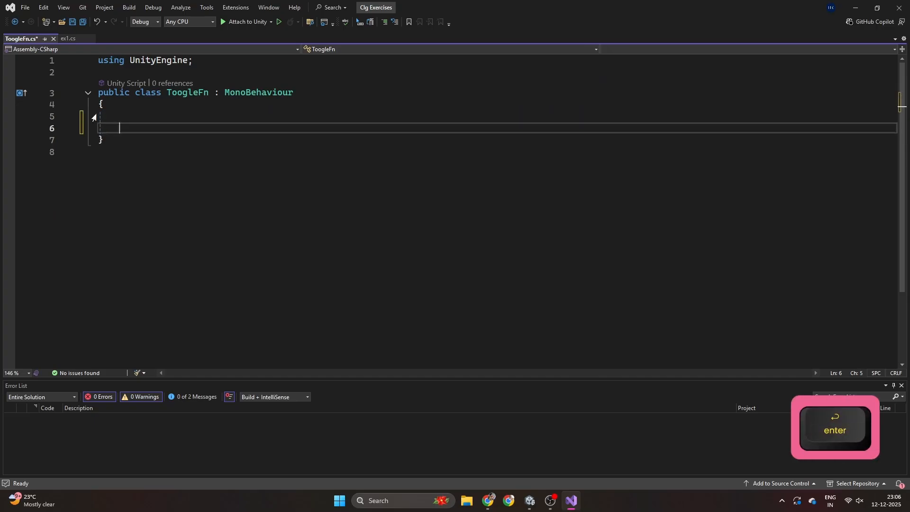
# Begin a public field declaration with "public Toogle" inside the ToogleFn class
pyautogui.write('public ')
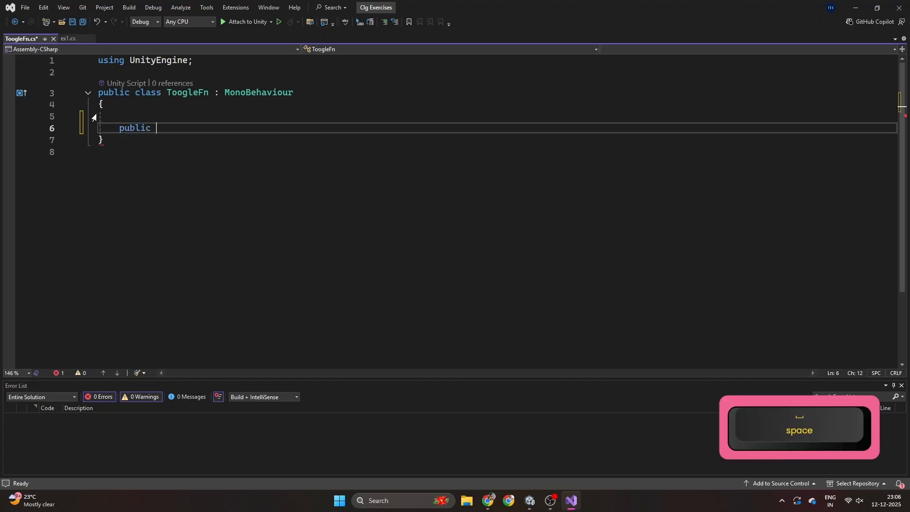
pyautogui.write('Too')
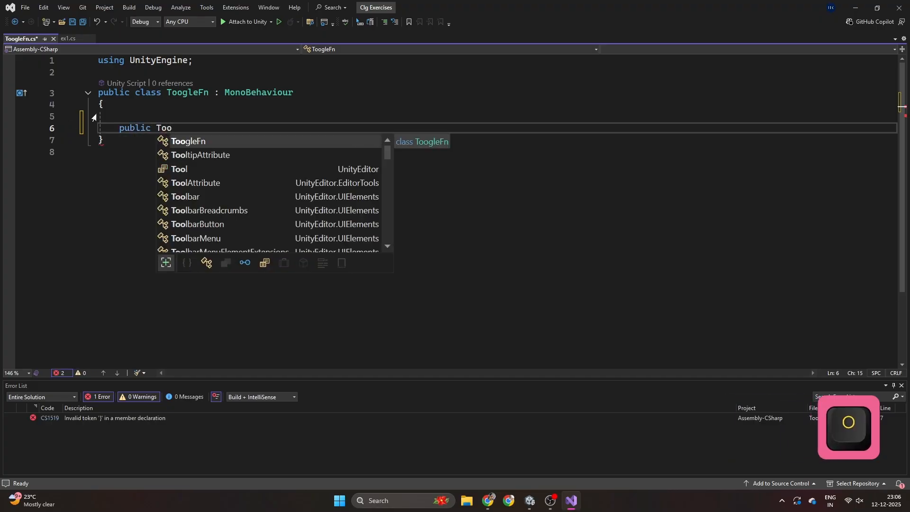
pyautogui.write('gle')
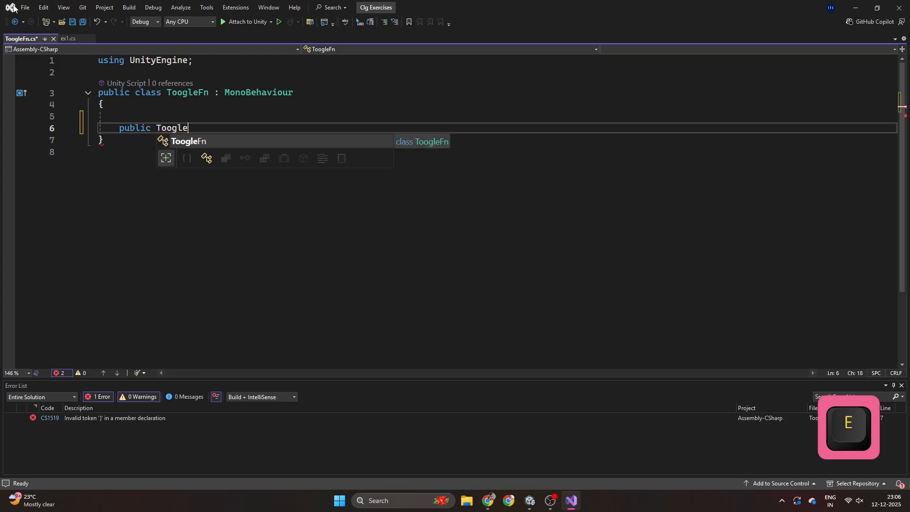
# Add the directive "using UnityEngine.UI;" below the existing UnityEngine using line
pyautogui.click(211, 57)
pyautogui.press('Return')
pyautogui.write('u')
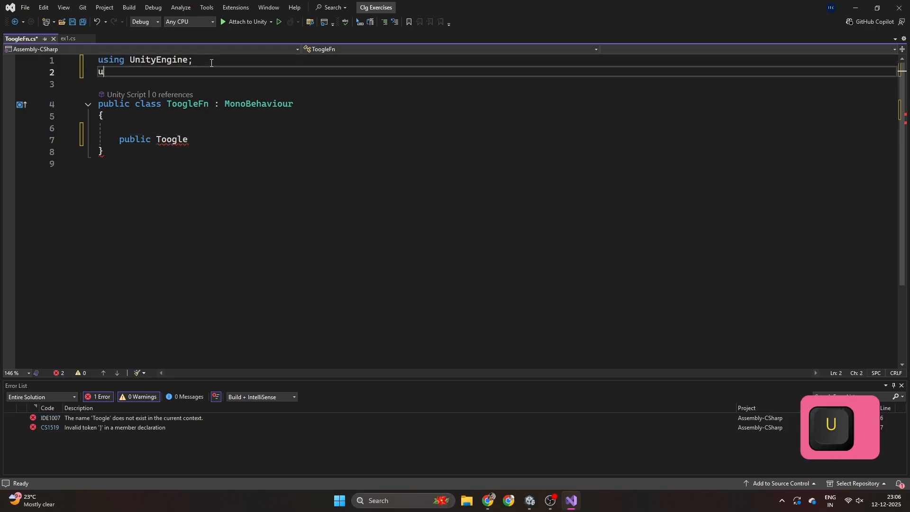
pyautogui.write('sing')
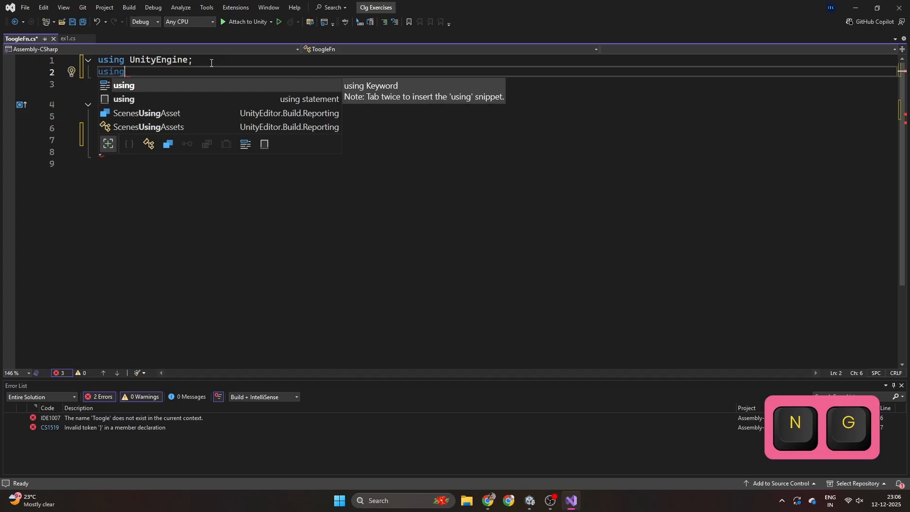
pyautogui.write(' Uni')
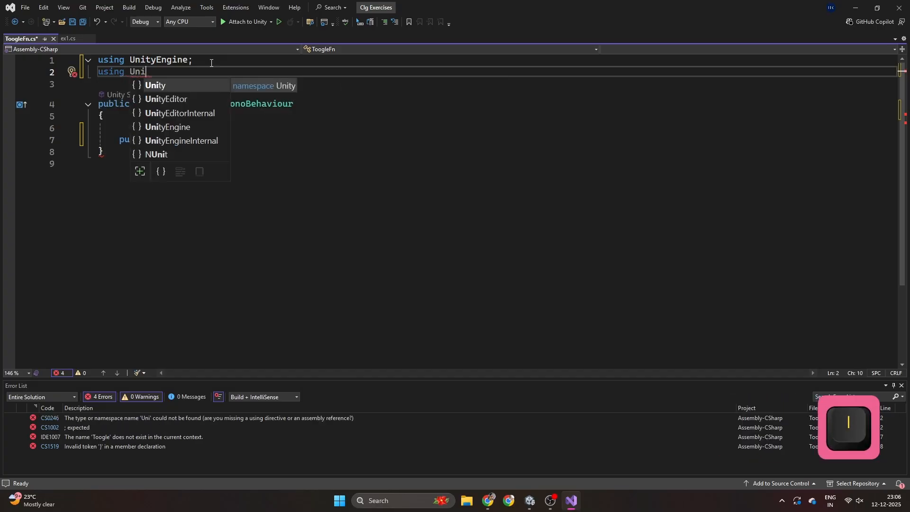
pyautogui.press('Down')
pyautogui.press('Down')
pyautogui.press('Down')
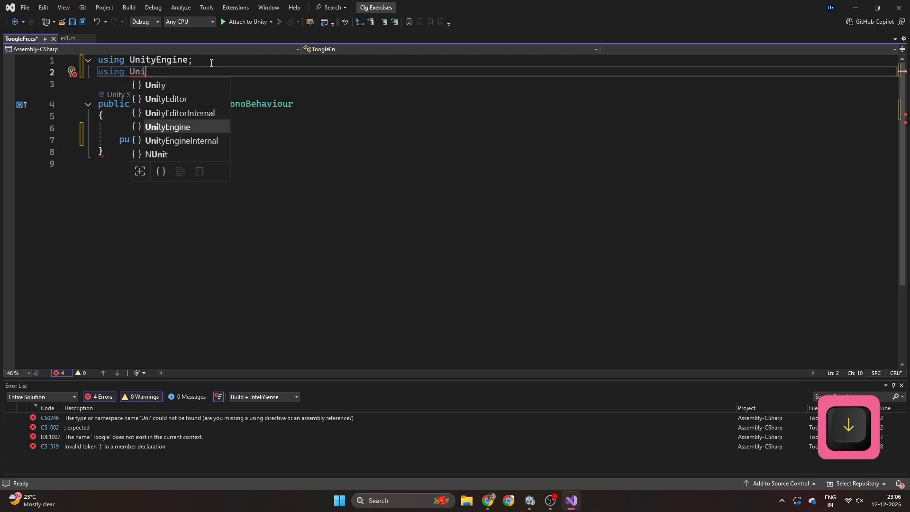
pyautogui.press('Return')
pyautogui.write('.U')
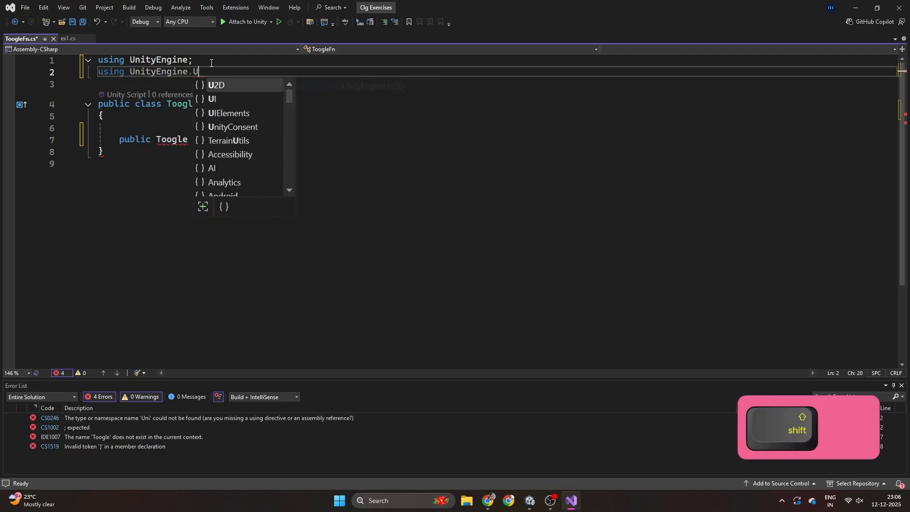
pyautogui.press('Down')
pyautogui.press('Return')
pyautogui.write(';')
# Correct the misspelled field type "Toogle" to "Toggle" in the public declaration inside the class
pyautogui.click(188, 145)
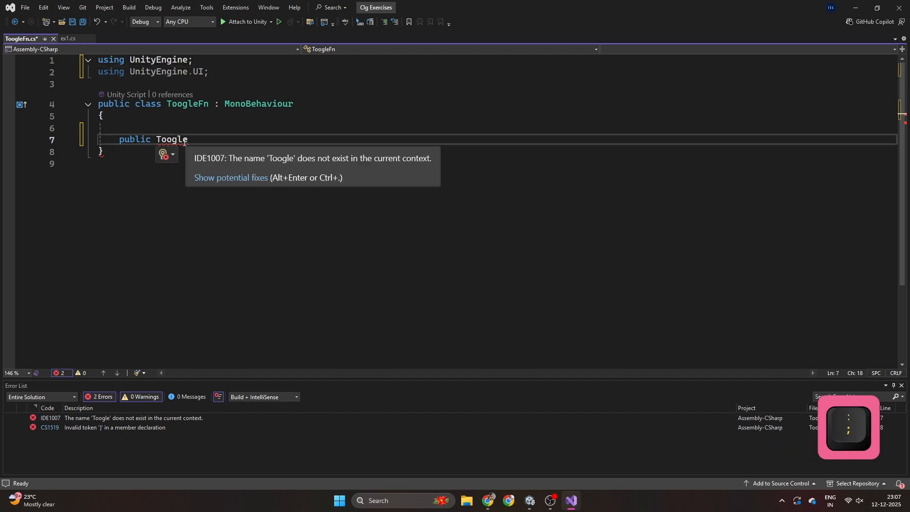
pyautogui.press('Left')
pyautogui.press('Left')
pyautogui.press('Left')
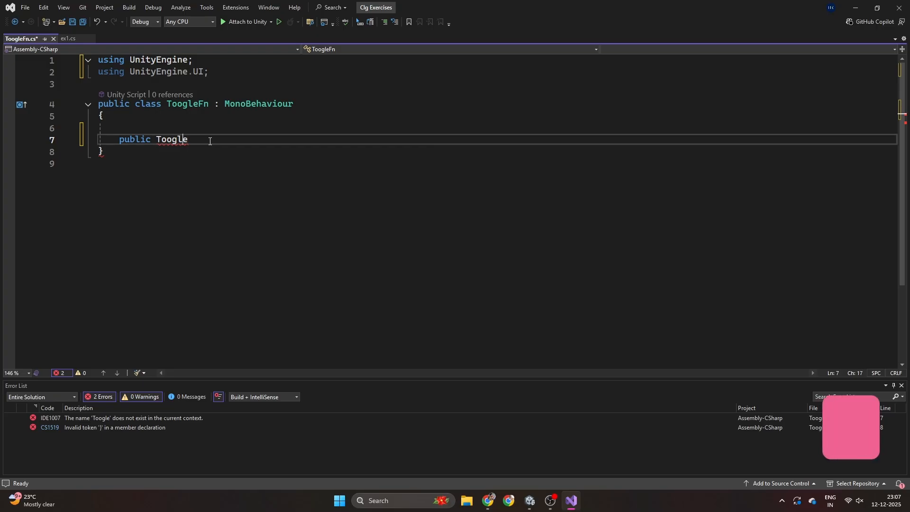
pyautogui.press('BackSpace')
pyautogui.write('g')
pyautogui.press('Right')
pyautogui.press('Right')
pyautogui.press('Right')
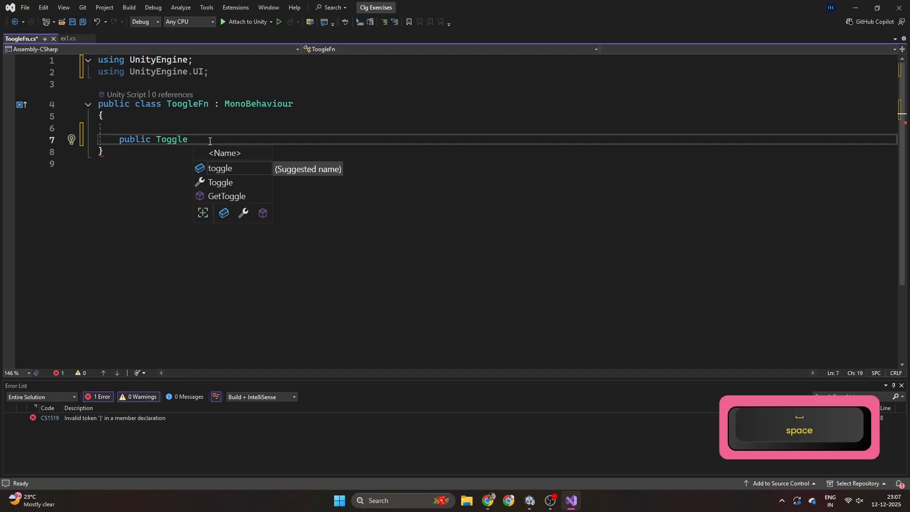
# Name the public Toggle field toggleBtn and end the declaration with a semicolon and a new line
pyautogui.write('toggle')
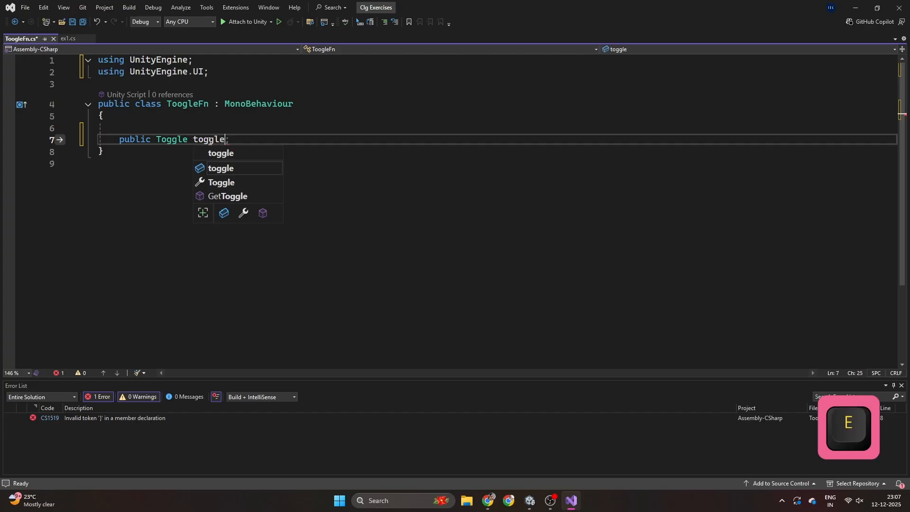
pyautogui.write('Btn')
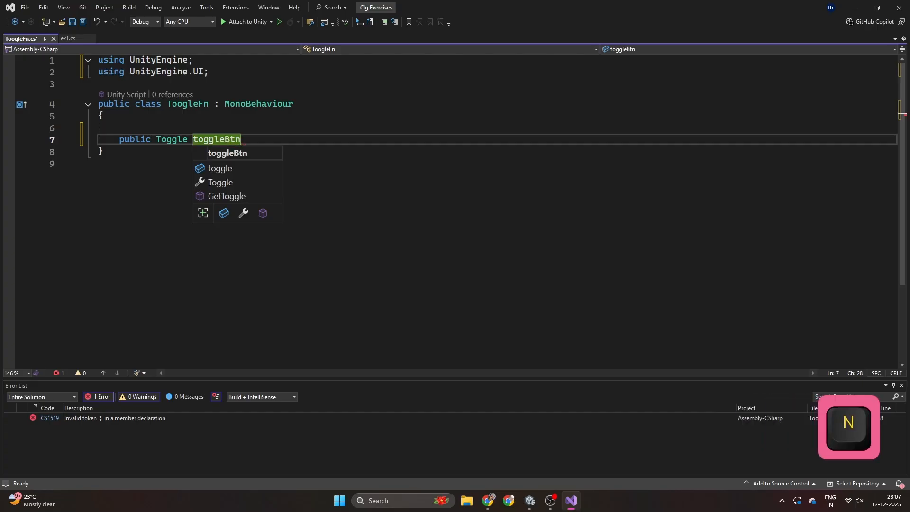
pyautogui.write(';')
pyautogui.press('Return')
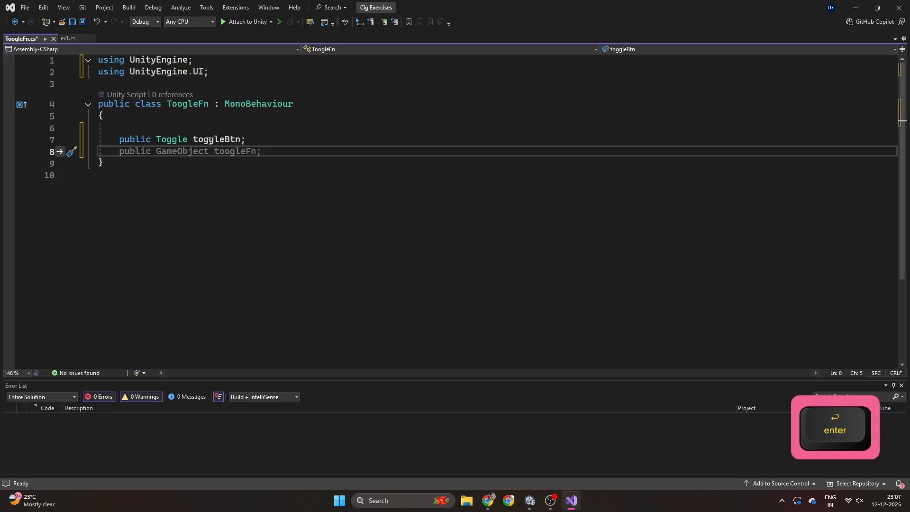
# Declare a public GameObject field named pointLight below toggleBtn
pyautogui.write('public G')
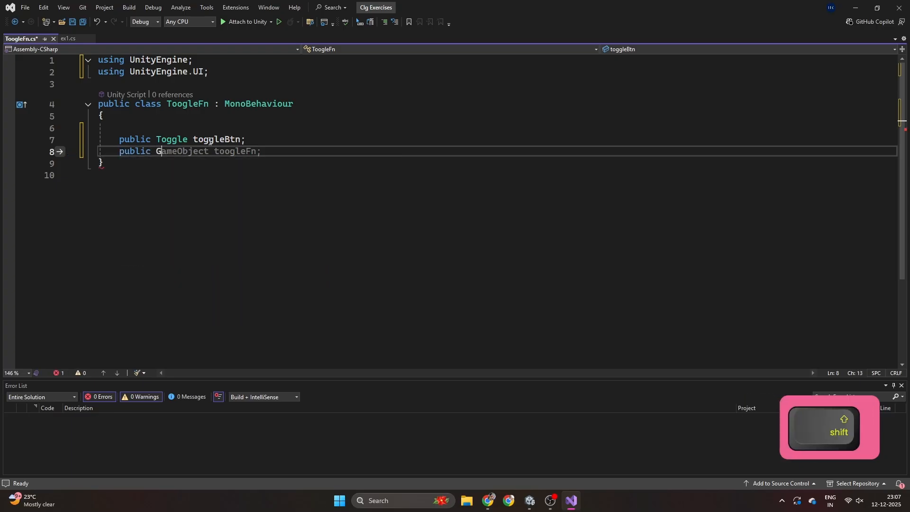
pyautogui.write('ame')
pyautogui.press('Return')
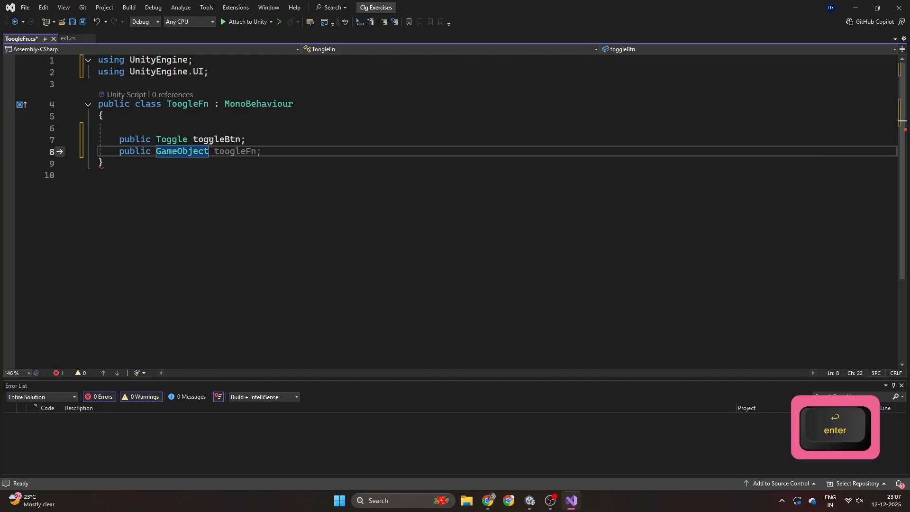
pyautogui.hotkey('ctrl', 'alt', 'l')
pyautogui.press('Escape')
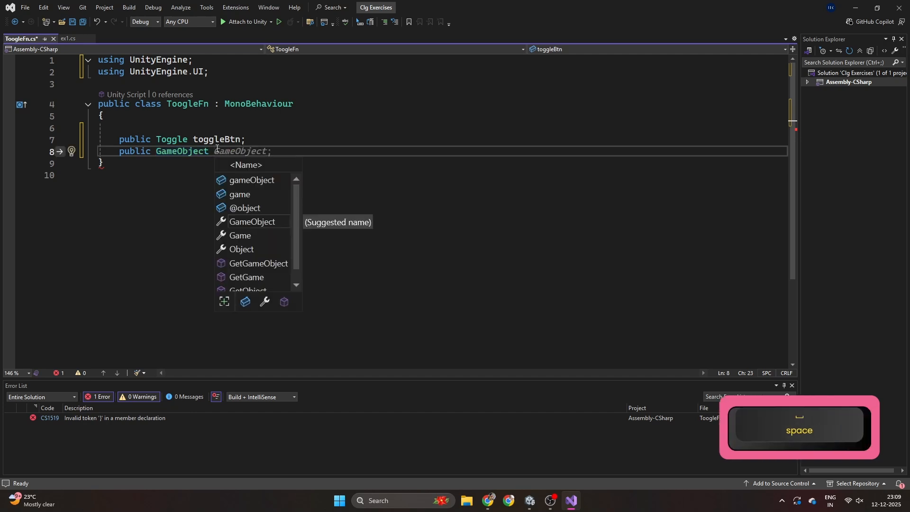
pyautogui.write('point')
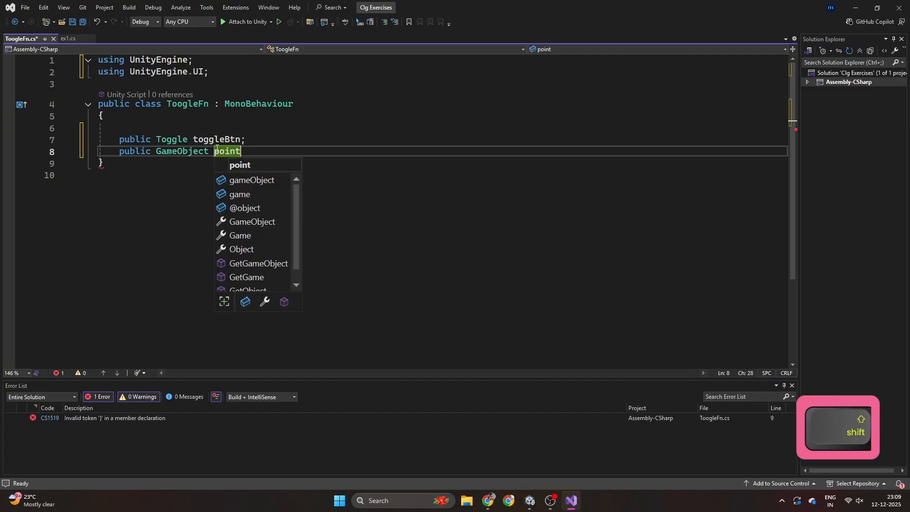
pyautogui.write('Light;')
pyautogui.press('Return')
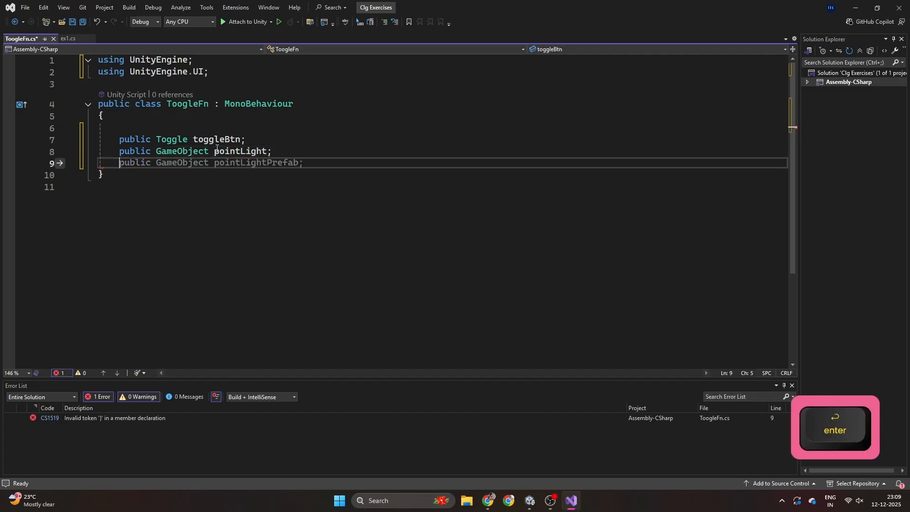
# Declare a public GameObject field named spotLight below pointLight
pyautogui.write('pu')
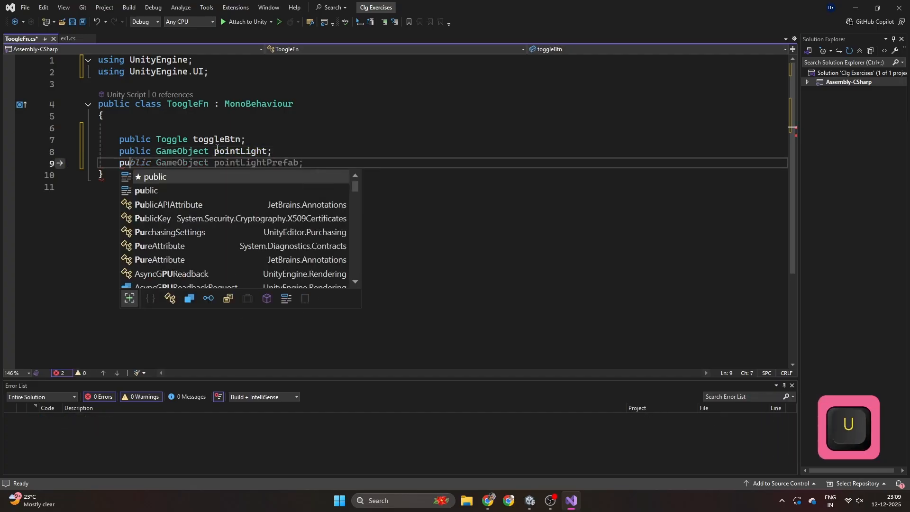
pyautogui.write('blic game')
pyautogui.press('Return')
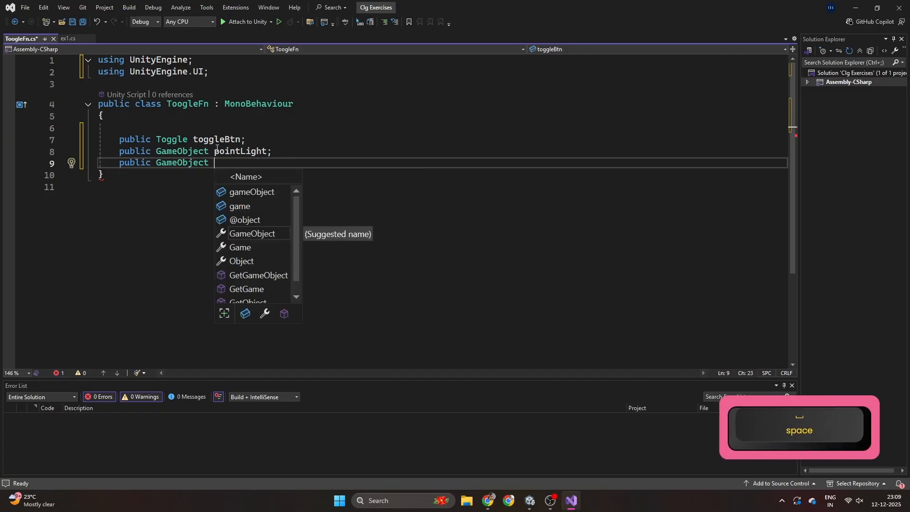
pyautogui.write('spotLight;')
pyautogui.press('Return')
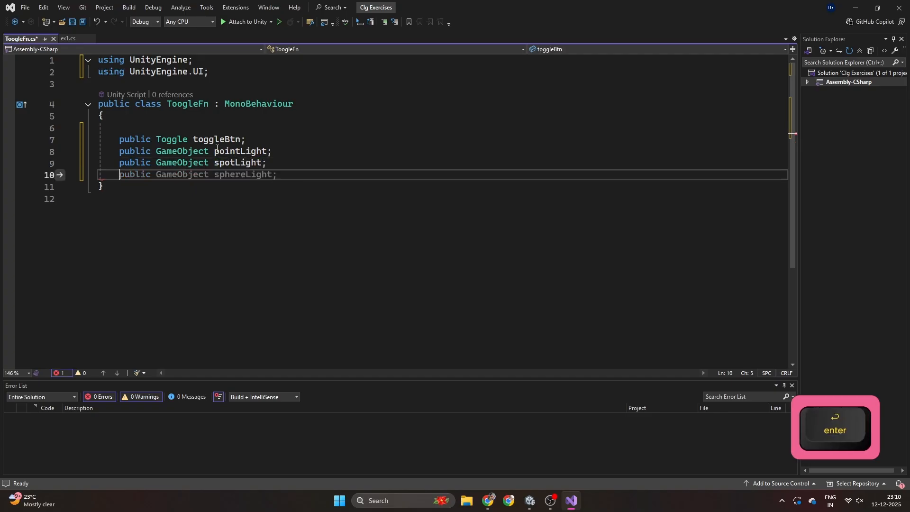
# Declare a third public GameObject field below spotLight and name it directionalLight
pyautogui.write('publ')
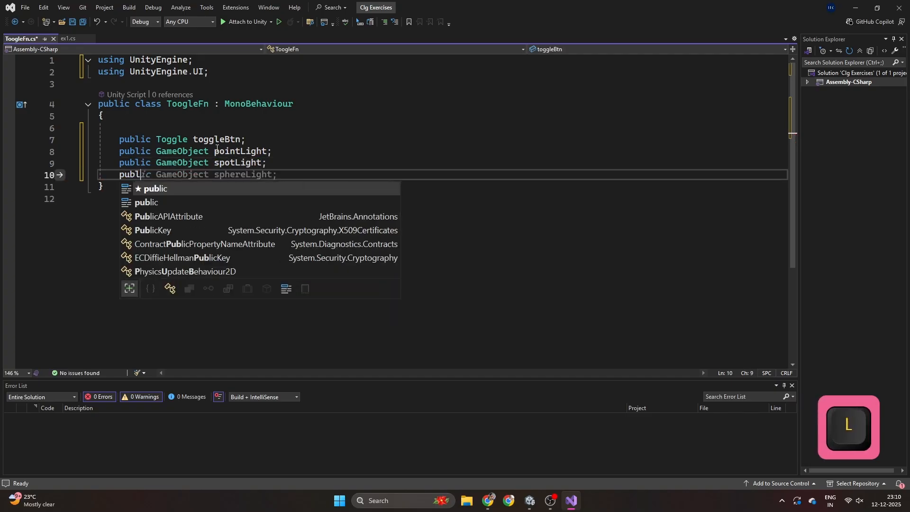
pyautogui.press('Tab')
pyautogui.press('Tab')
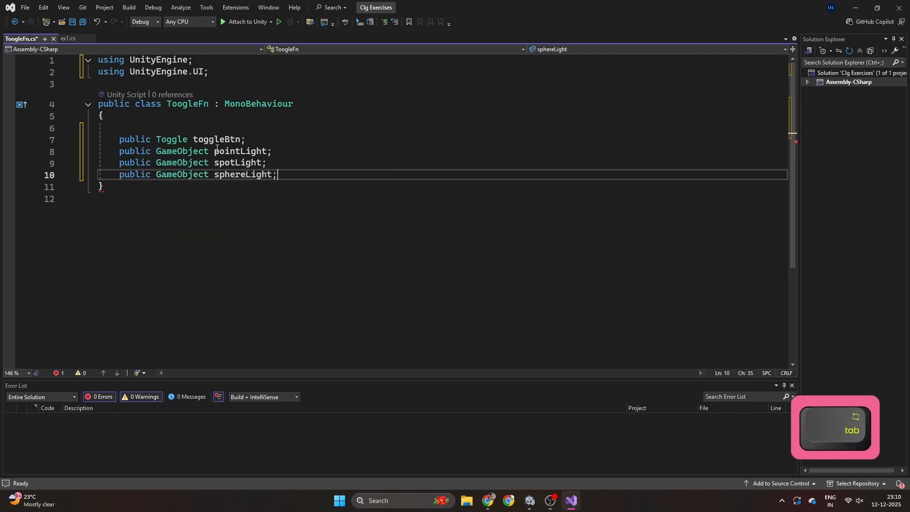
pyautogui.press('Left')
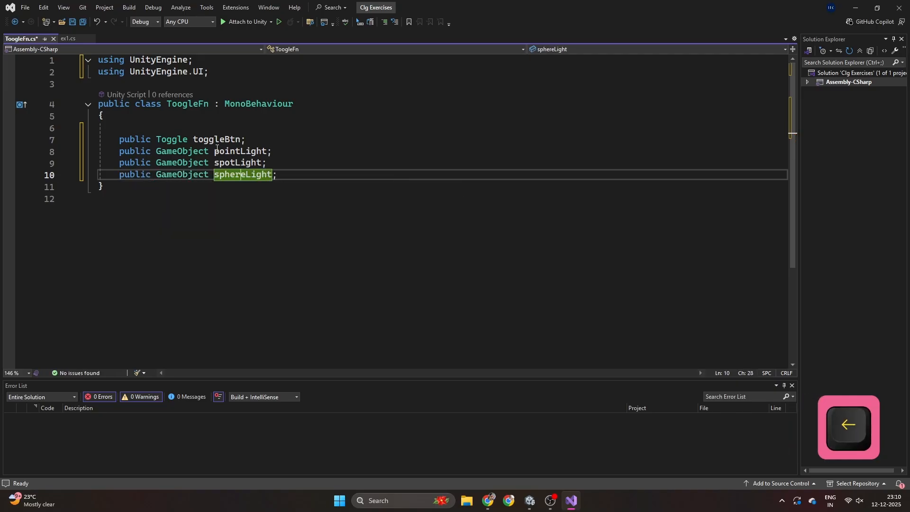
pyautogui.press('BackSpace')
pyautogui.press('BackSpace')
pyautogui.press('BackSpace')
pyautogui.press('BackSpace')
pyautogui.press('BackSpace')
pyautogui.press('BackSpace')
pyautogui.write('dir')
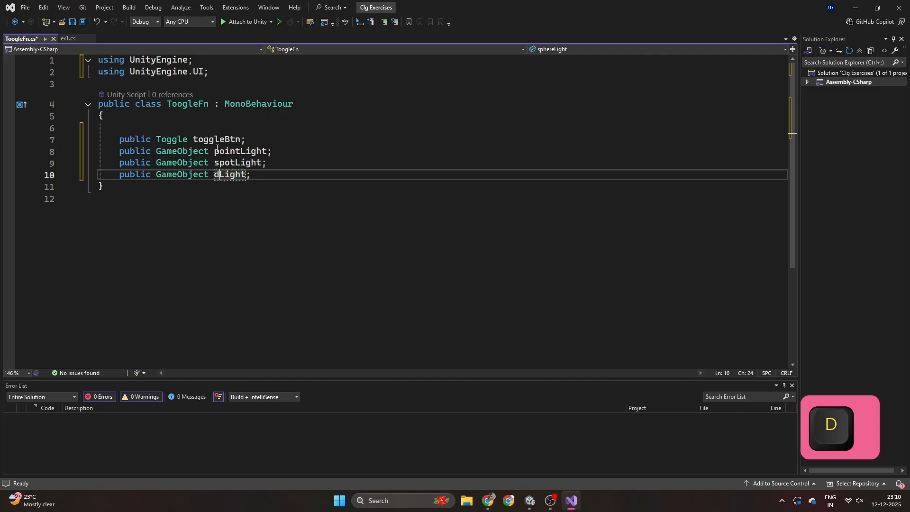
pyautogui.write('ectional')
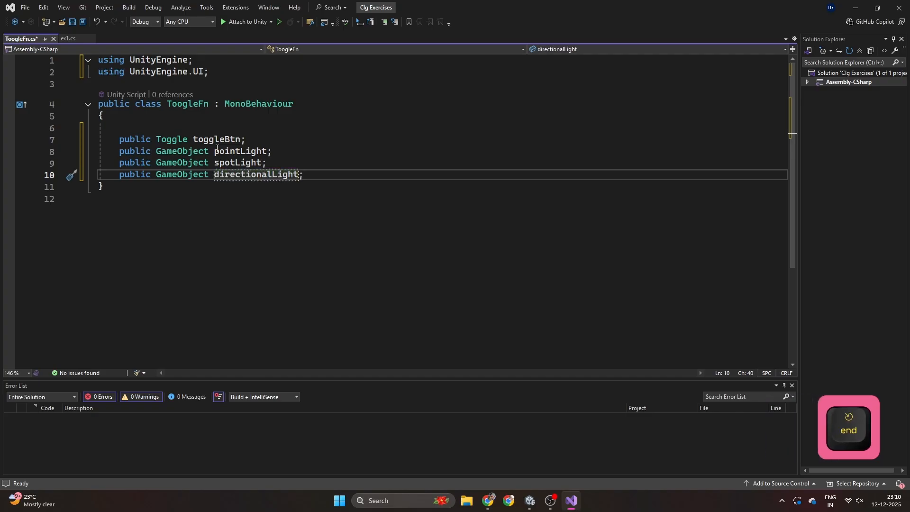
# Add a public void method PointToggleFn with the parameter "bool newVal", one blank line below the fields, and open its body
pyautogui.press('Return')
pyautogui.press('Return')
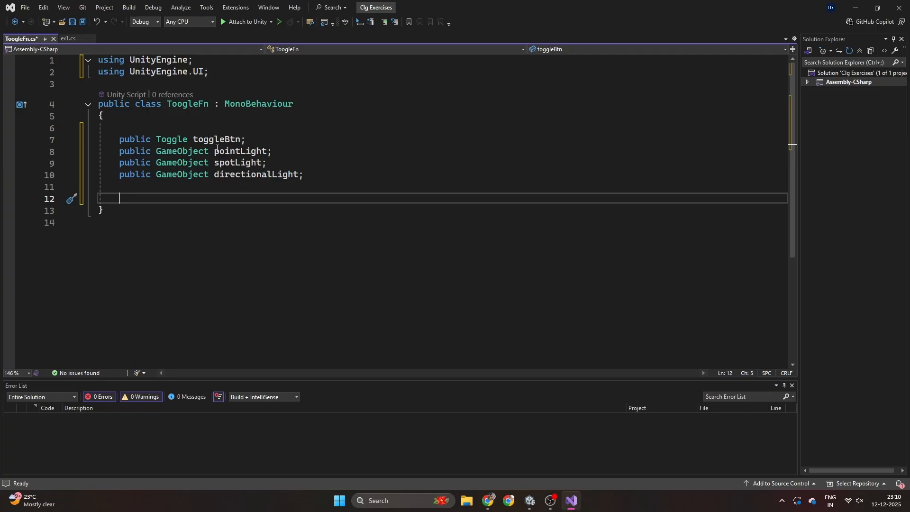
pyautogui.write('p')
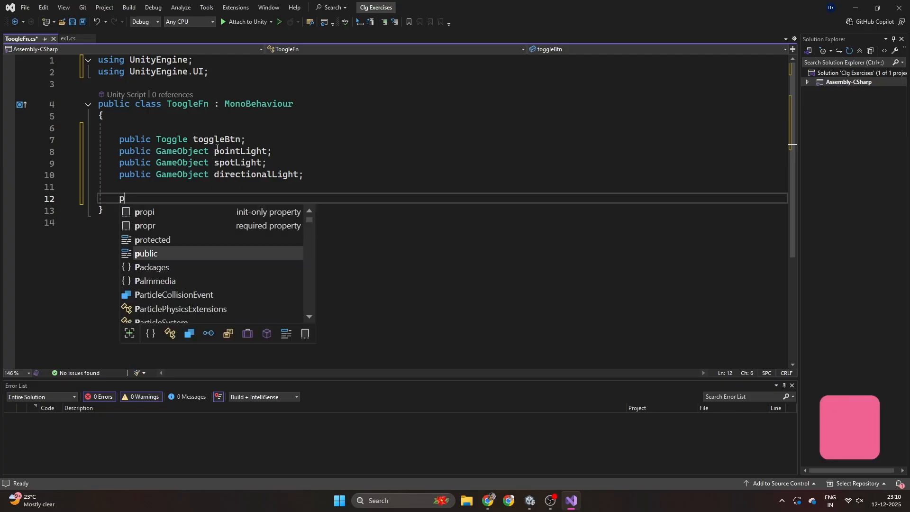
pyautogui.write('ublic void')
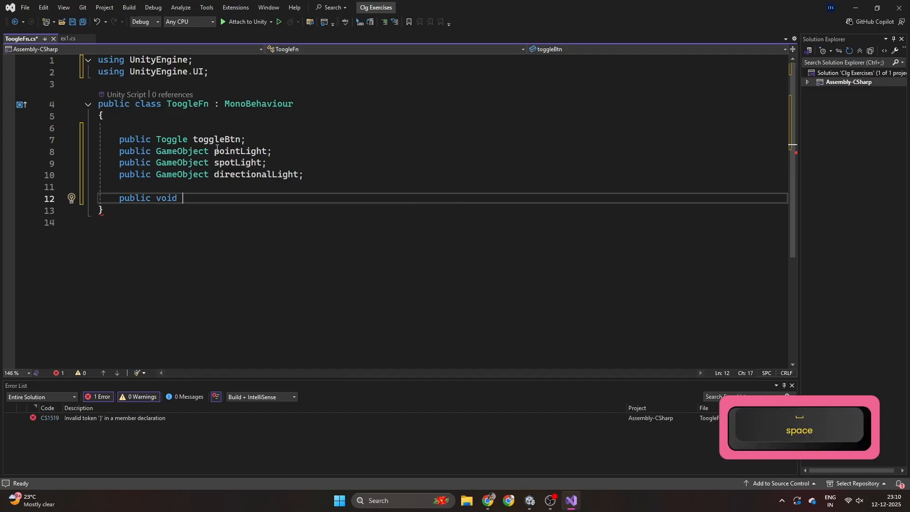
pyautogui.write(' Point')
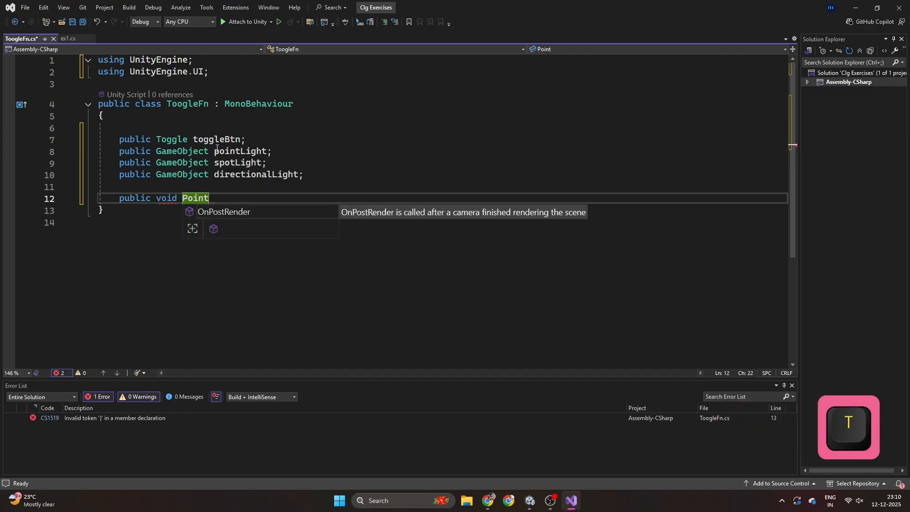
pyautogui.write('Toggle')
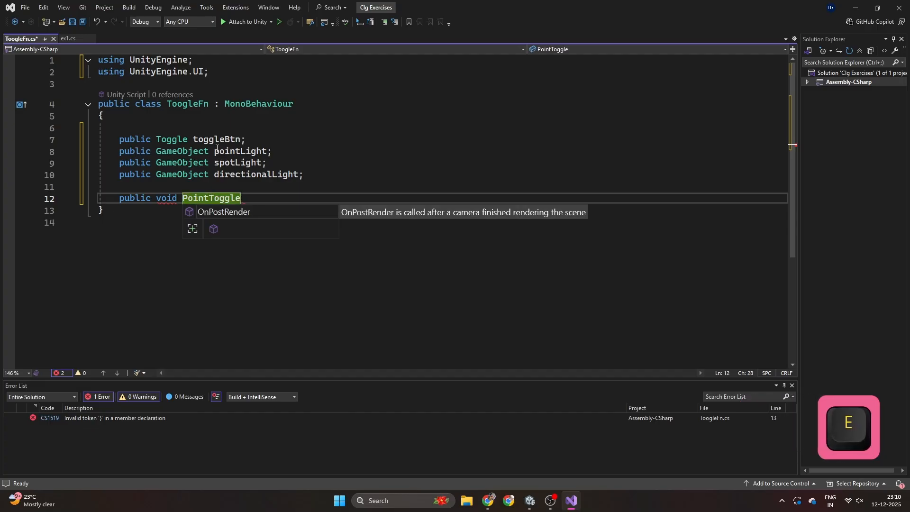
pyautogui.write('Fn')
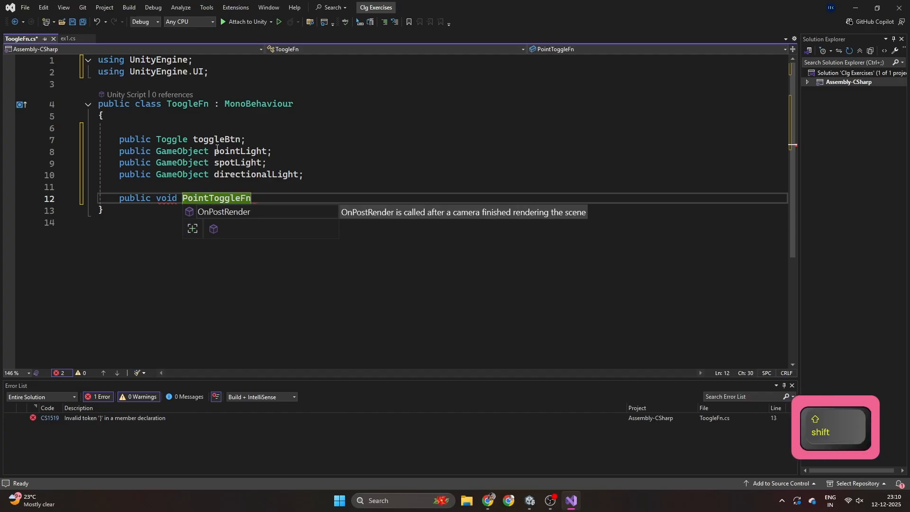
pyautogui.write('(bool')
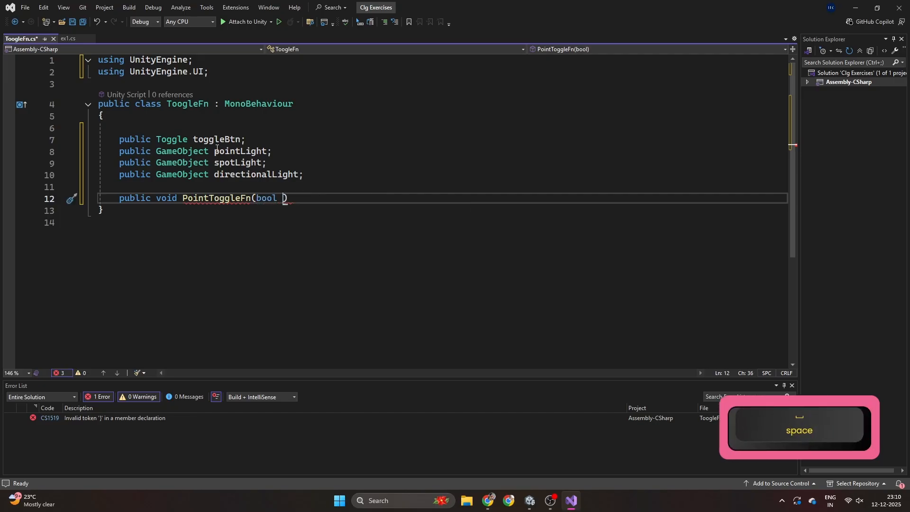
pyautogui.write(' new')
pyautogui.write('Val')
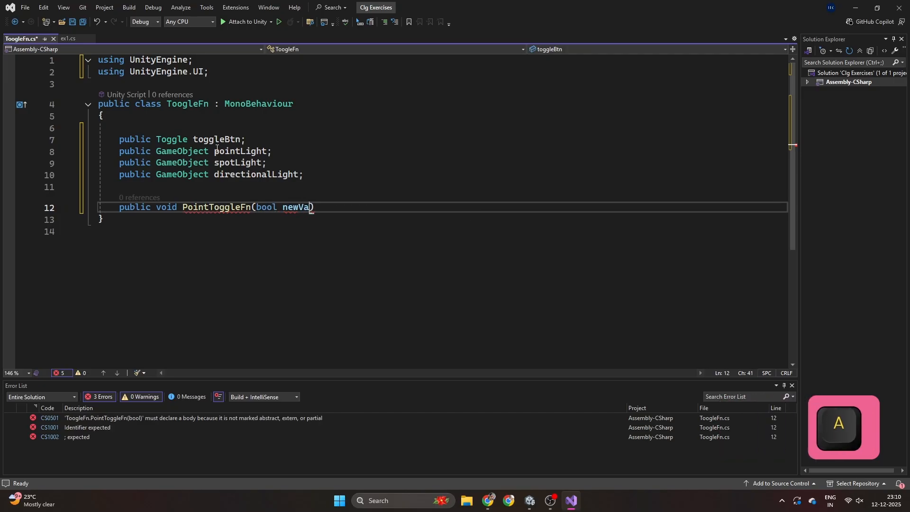
pyautogui.press('Right')
pyautogui.write('{')
# Add an if (newVal) block with its own braces inside the PointToggleFn method
pyautogui.press('Return')
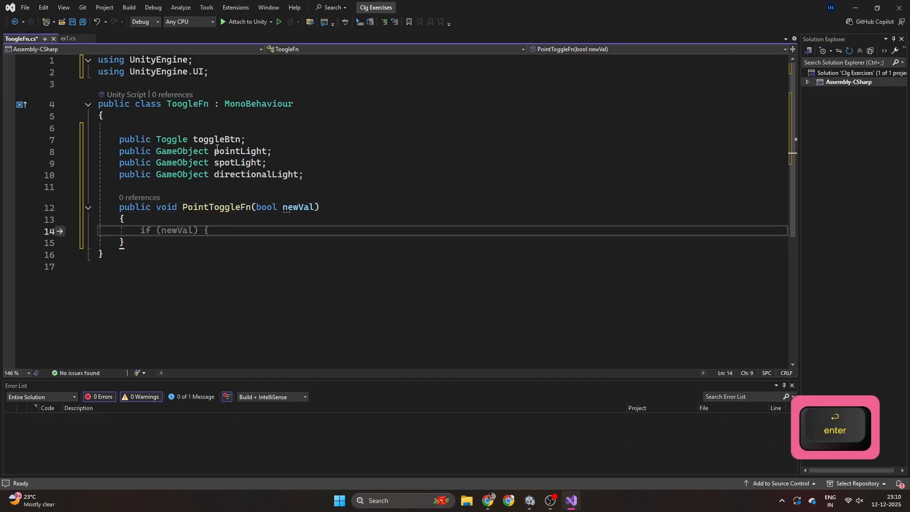
pyautogui.press('Tab')
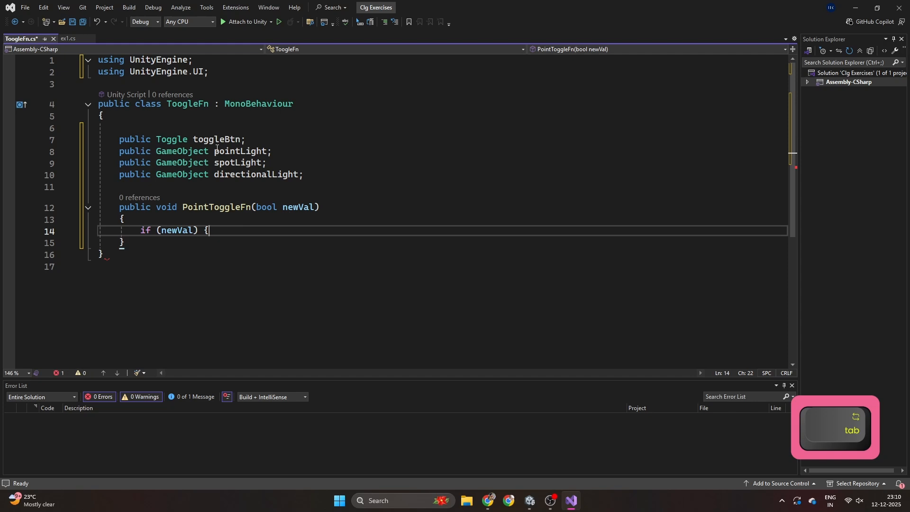
pyautogui.press('Return')
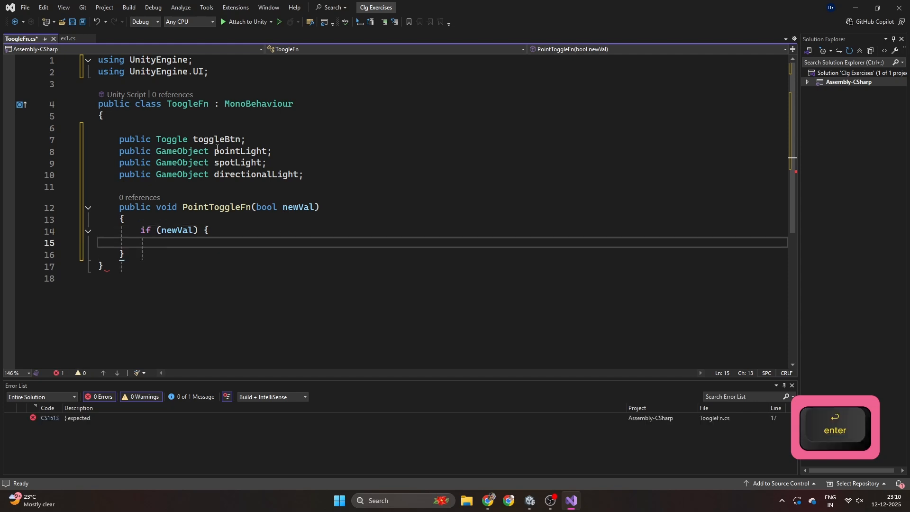
pyautogui.write('}')
pyautogui.press('Return')
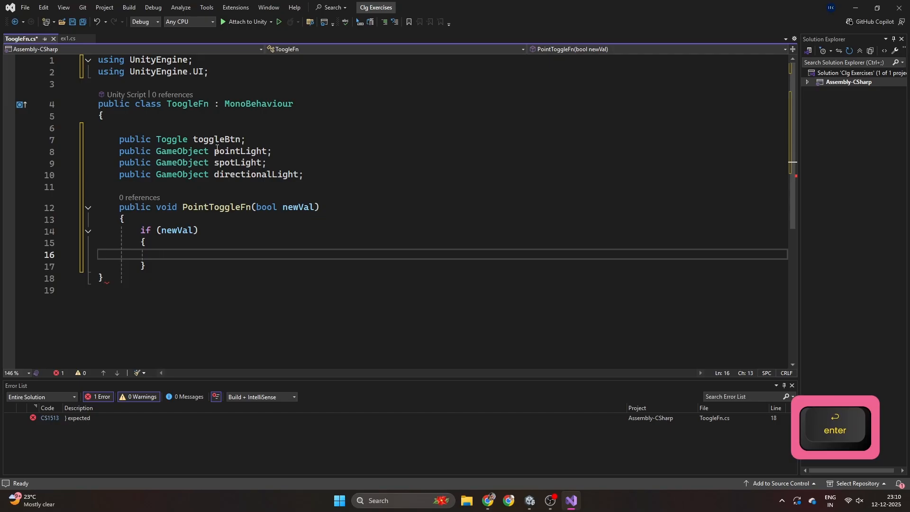
pyautogui.hotkey('ctrl', '\\')
pyautogui.hotkey('ctrl', 'm')
pyautogui.press('Escape')
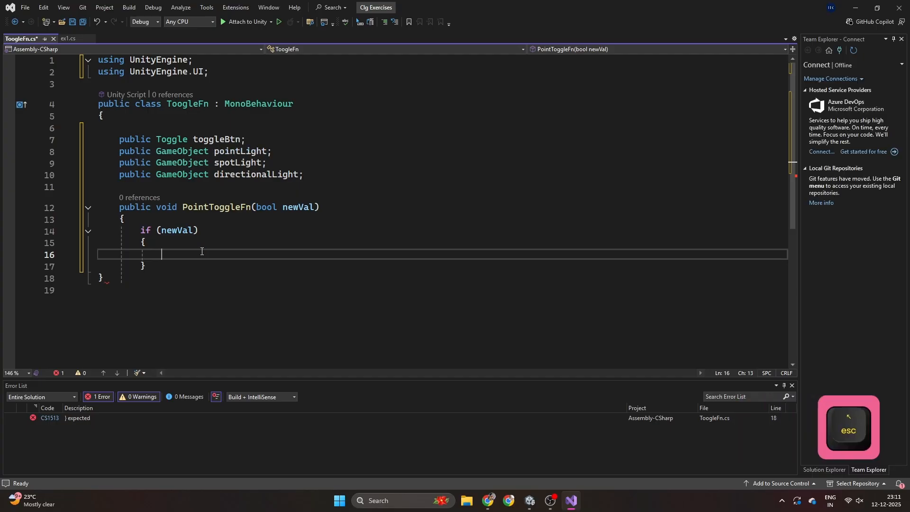
# Write the statement "pointLight.SetActive(true);" inside the if (newVal) block of PointToggleFn
pyautogui.write('poin')
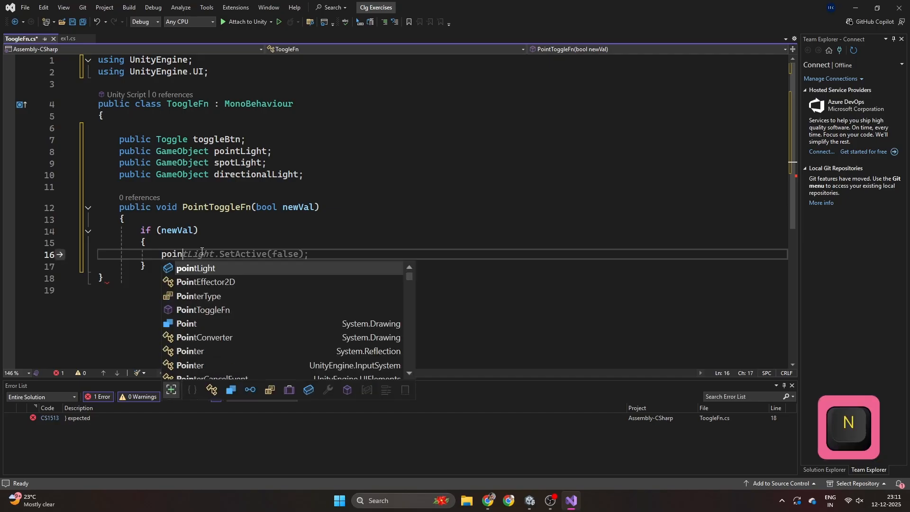
pyautogui.press('Tab')
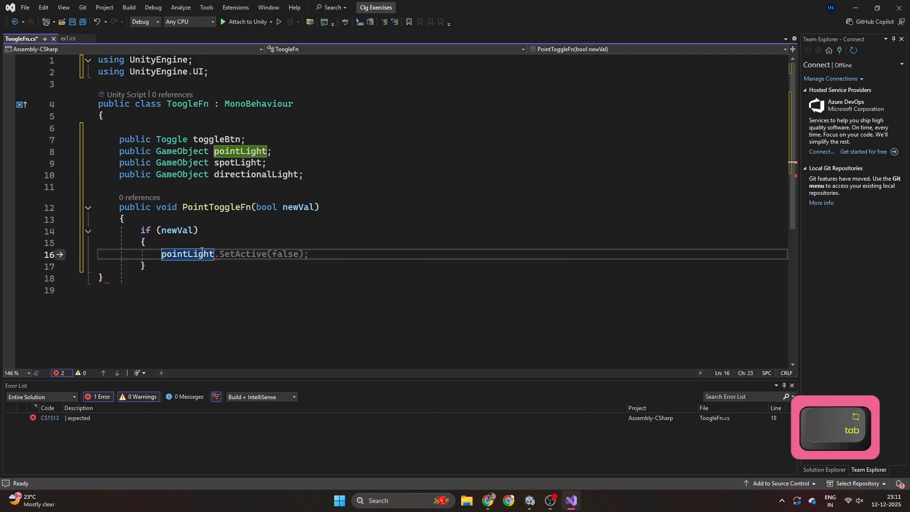
pyautogui.write('.S')
pyautogui.press('Tab')
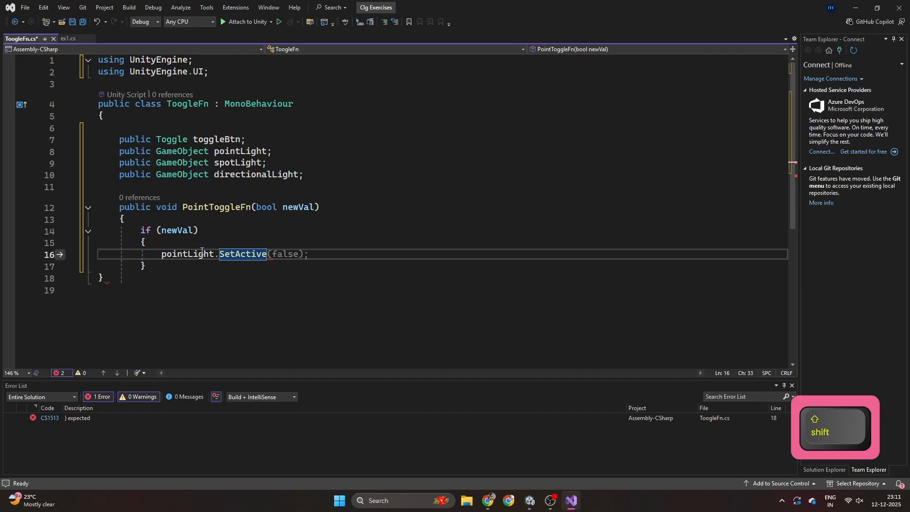
pyautogui.write('(tr')
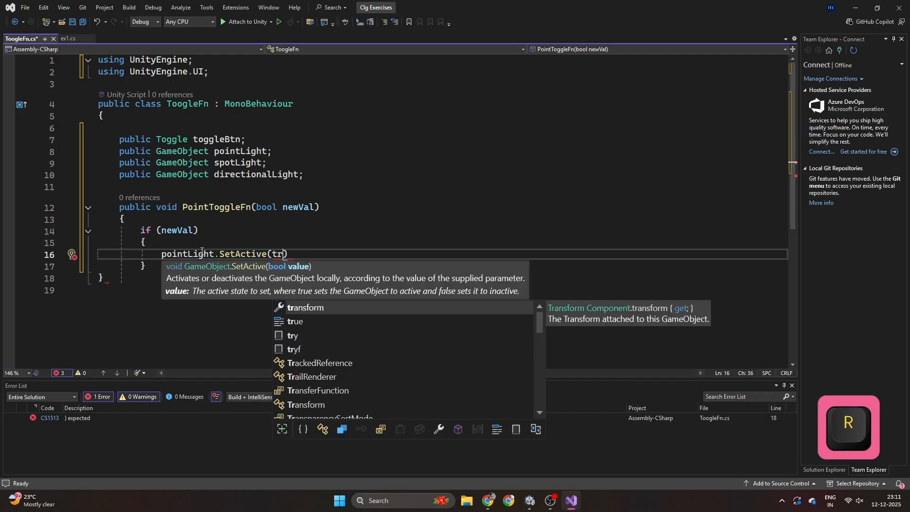
pyautogui.press('Down')
pyautogui.press('Return')
pyautogui.press('Right')
pyautogui.write(';')
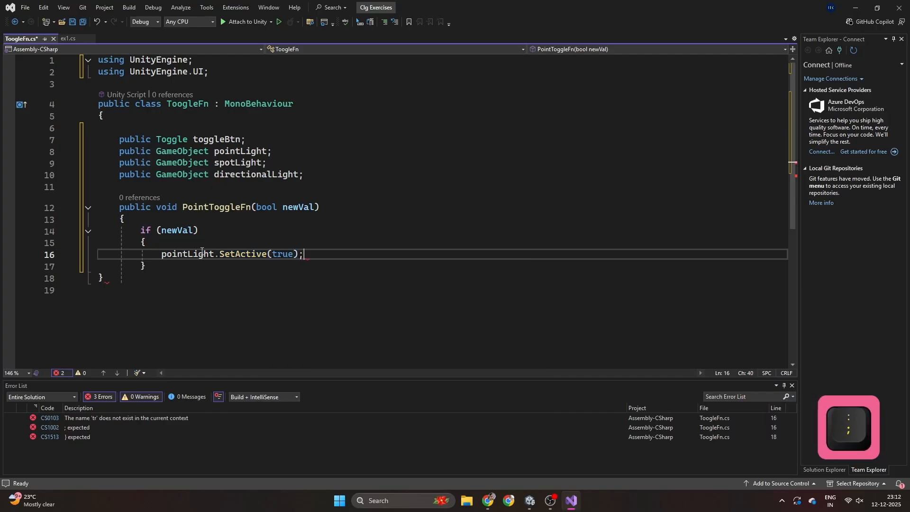
# Add an else block directly after the if block in PointToggleFn
pyautogui.press('Down')
pyautogui.press('Return')
pyautogui.write('else ')
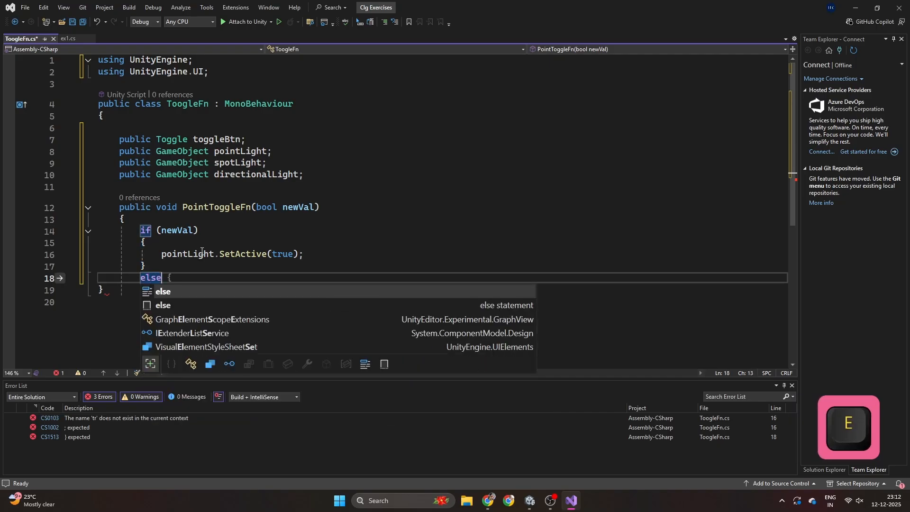
pyautogui.write('{')
pyautogui.press('Return')
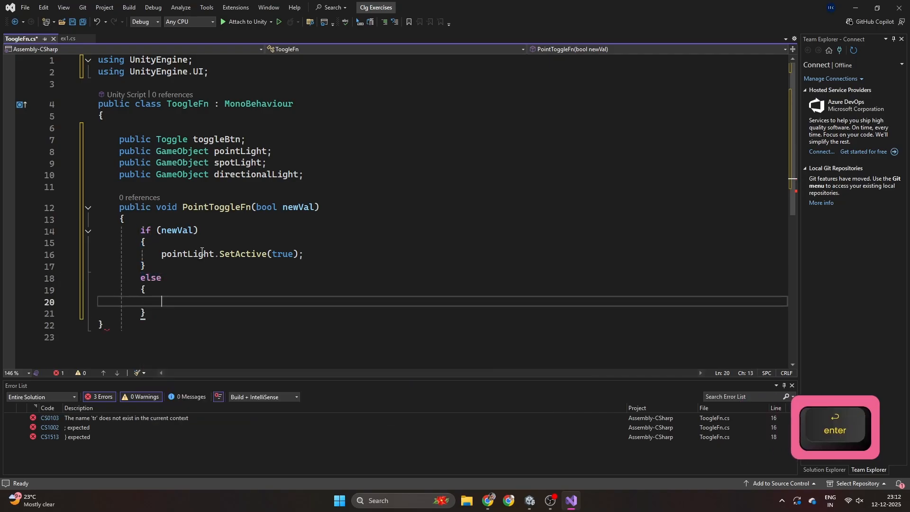
# Write "pointLight.SetActive(false);" in the else block and close the PointToggleFn method body
pyautogui.write('poi')
pyautogui.press('Return')
pyautogui.write('.se')
pyautogui.press('Return')
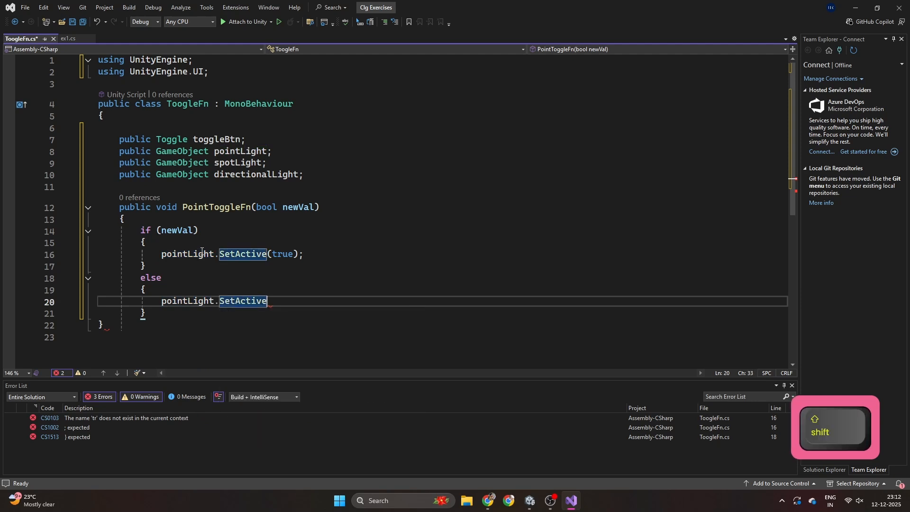
pyautogui.write('(f')
pyautogui.press('Tab')
pyautogui.write(');')
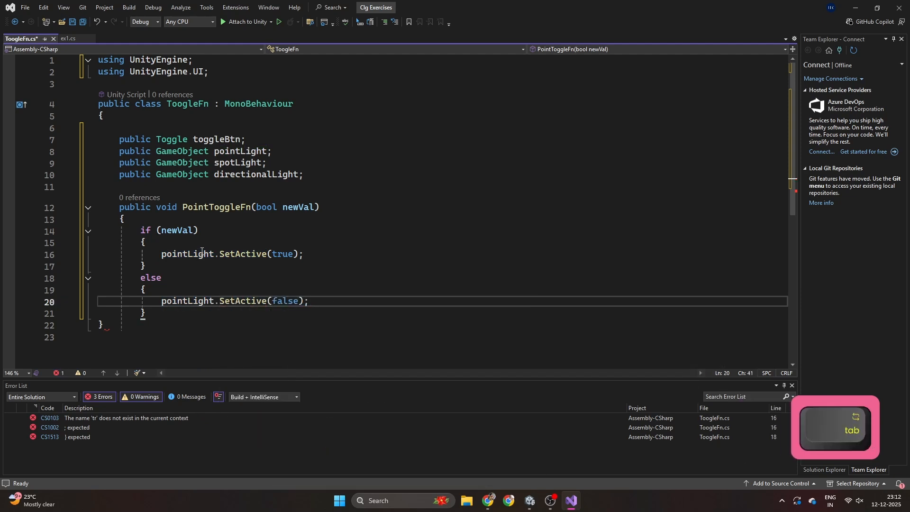
pyautogui.press('Down')
pyautogui.press('Return')
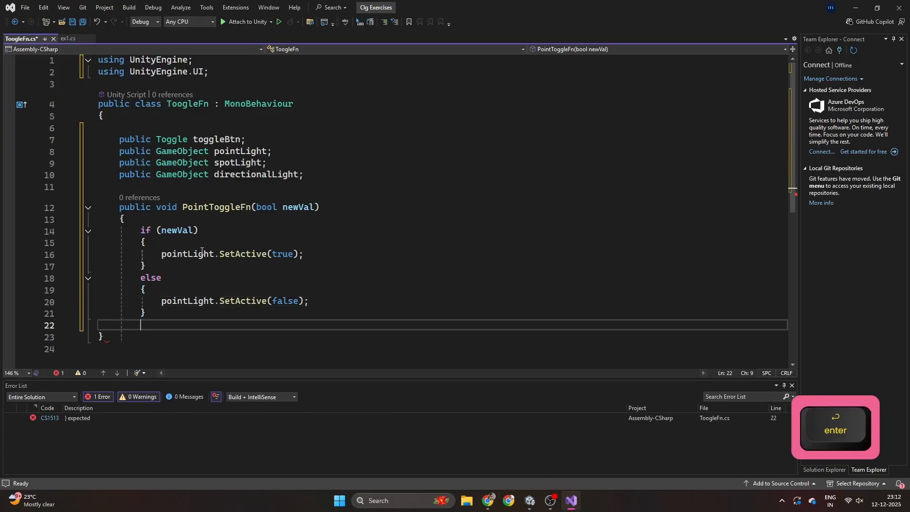
pyautogui.write('}')
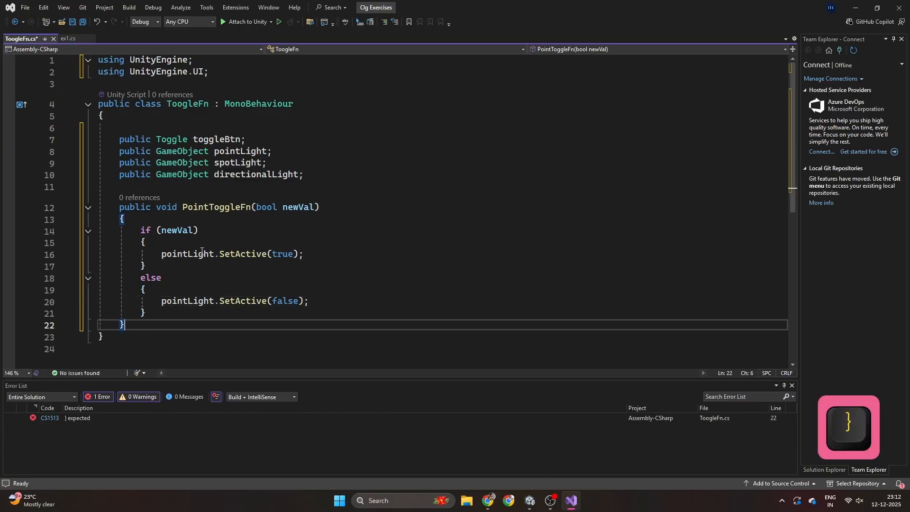
# Add a public void method DirectionalToggleFn with the parameter "bool newVal", one blank line below PointToggleFn, and open its body
pyautogui.scroll(-3, 201, 251)
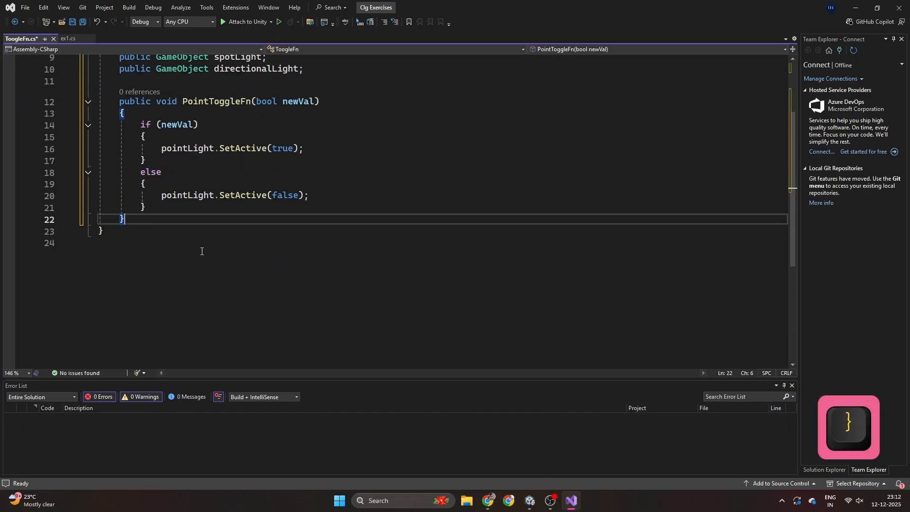
pyautogui.press('Return')
pyautogui.press('Return')
pyautogui.write('public void')
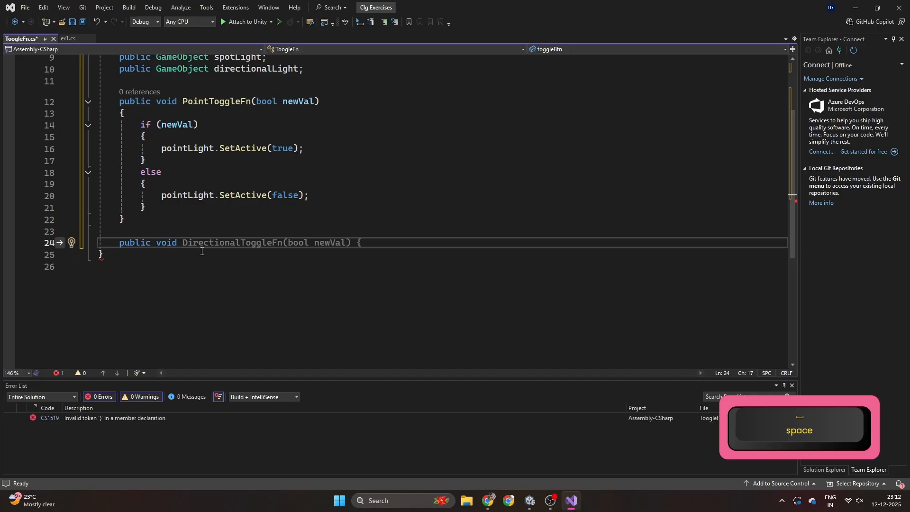
pyautogui.press('Tab')
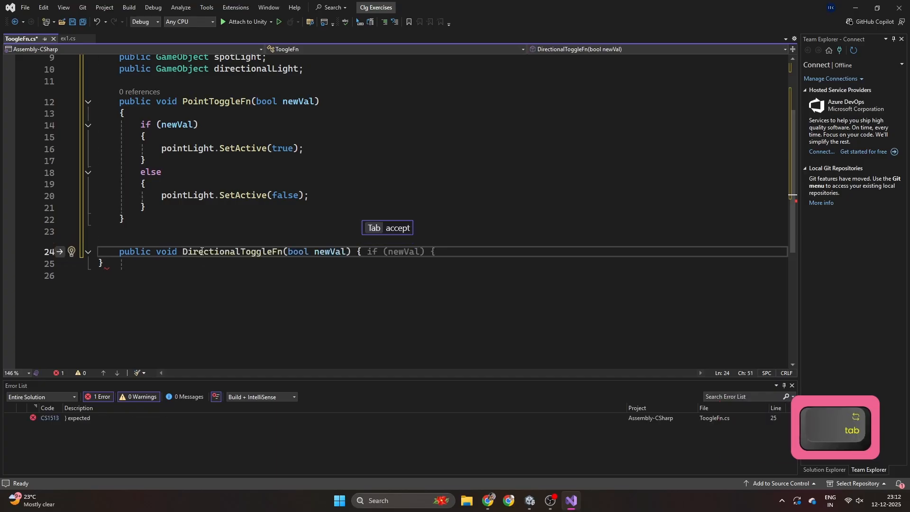
pyautogui.press('Tab')
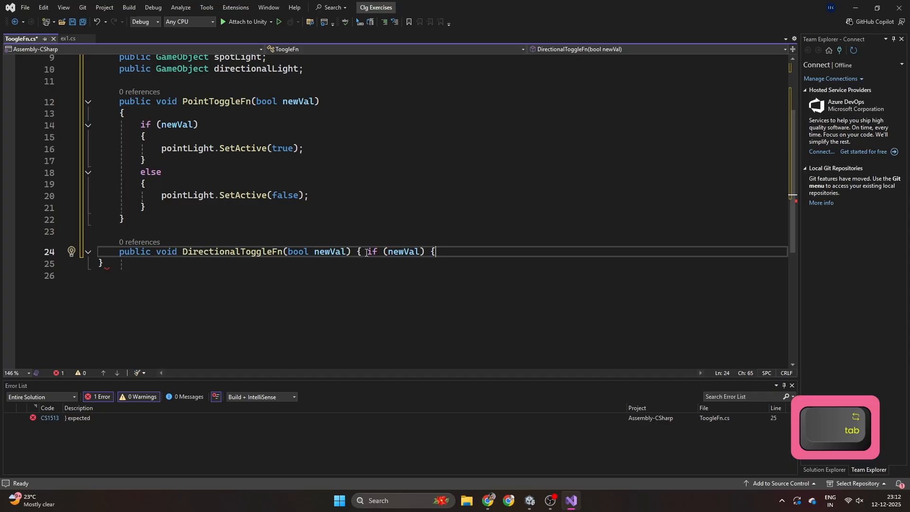
pyautogui.moveTo(513, 249); pyautogui.dragTo(358, 252)
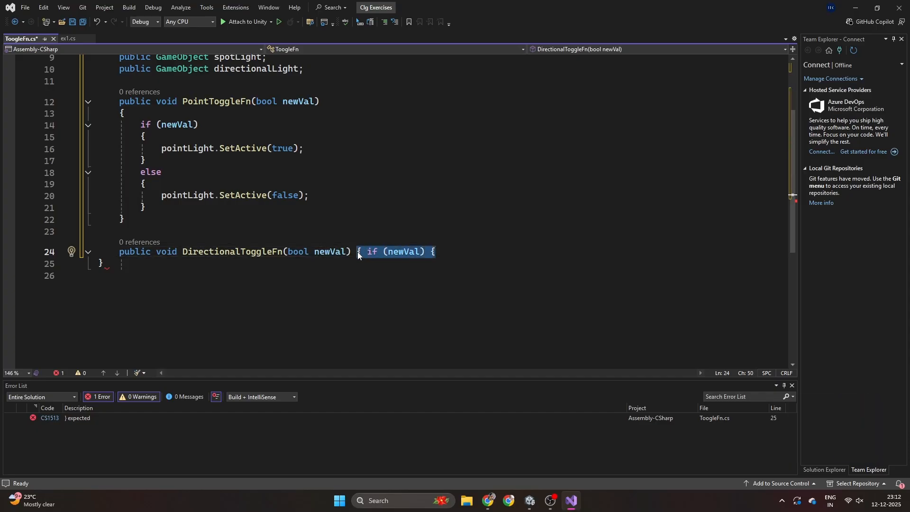
pyautogui.write('{')
pyautogui.press('Return')
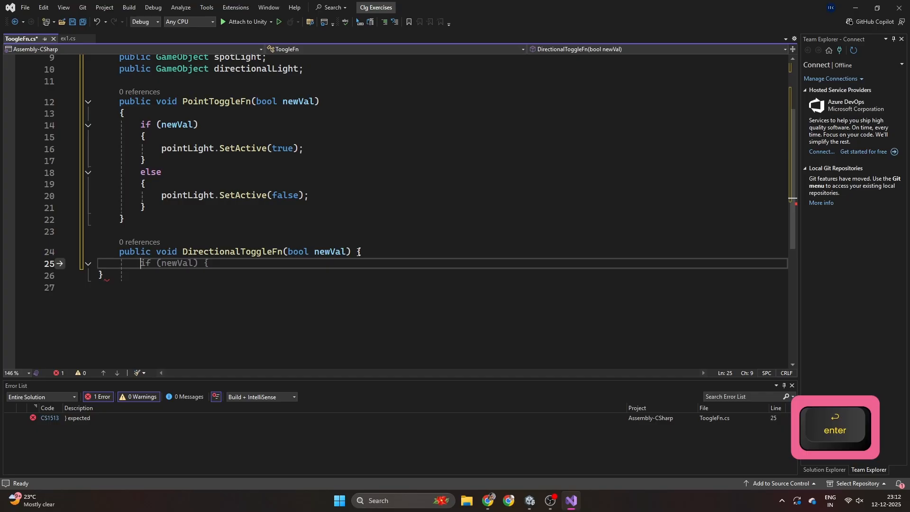
# Add an if (newVal) block to DirectionalToggleFn containing "directionalLight.SetActive(true);"
pyautogui.press('Tab')
pyautogui.press('Return')
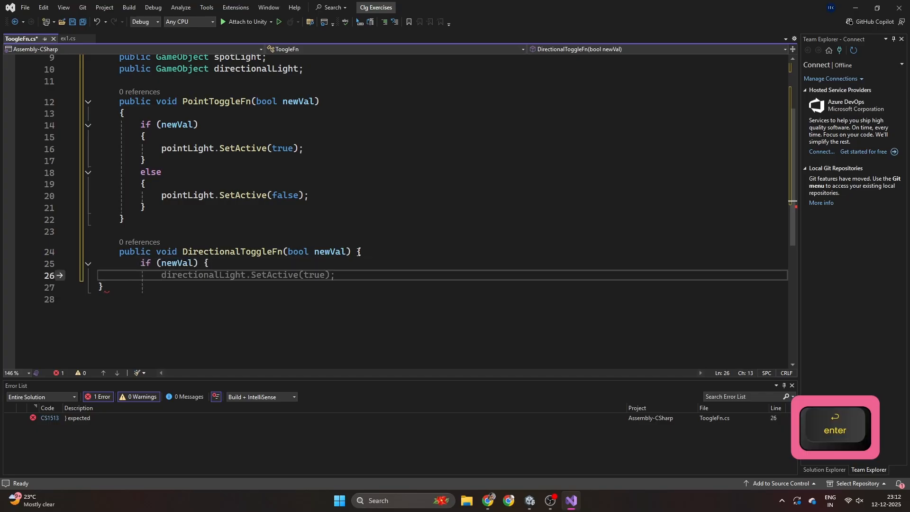
pyautogui.press('Tab')
pyautogui.press('Return')
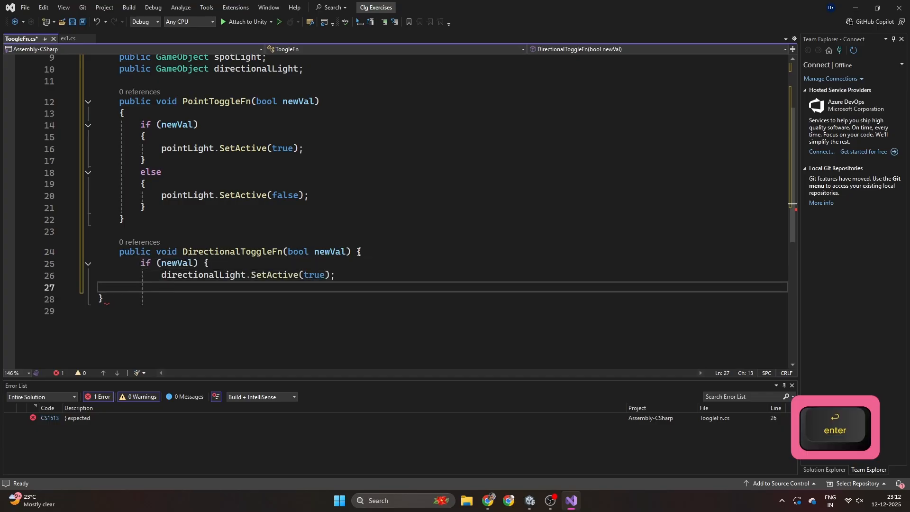
pyautogui.write('}')
pyautogui.press('Return')
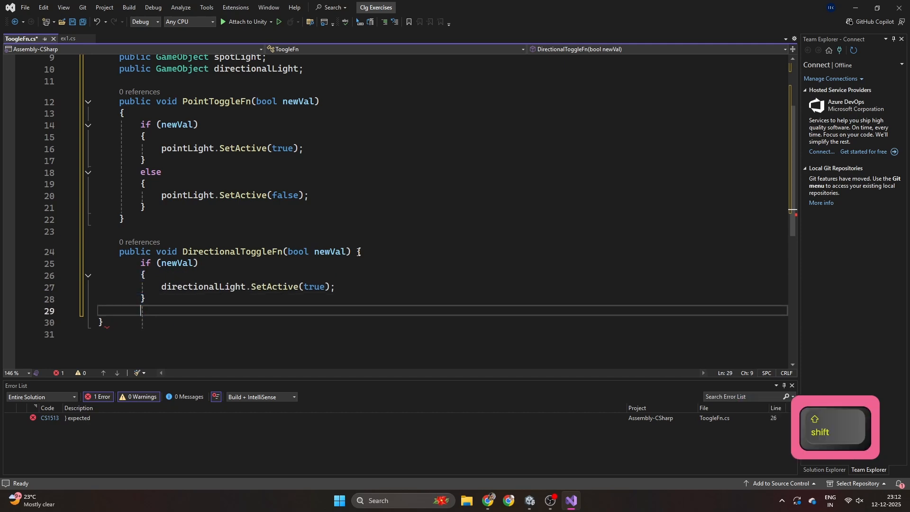
# Add an else block containing "directionalLight.SetActive(false);" one blank line below the if block, and close the DirectionalToggleFn body
pyautogui.press('Return')
pyautogui.write('el')
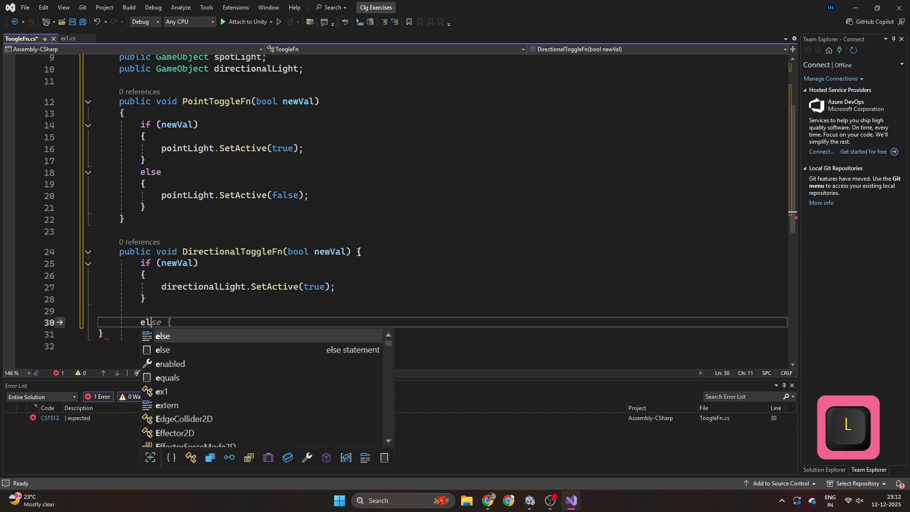
pyautogui.write('se {')
pyautogui.press('Return')
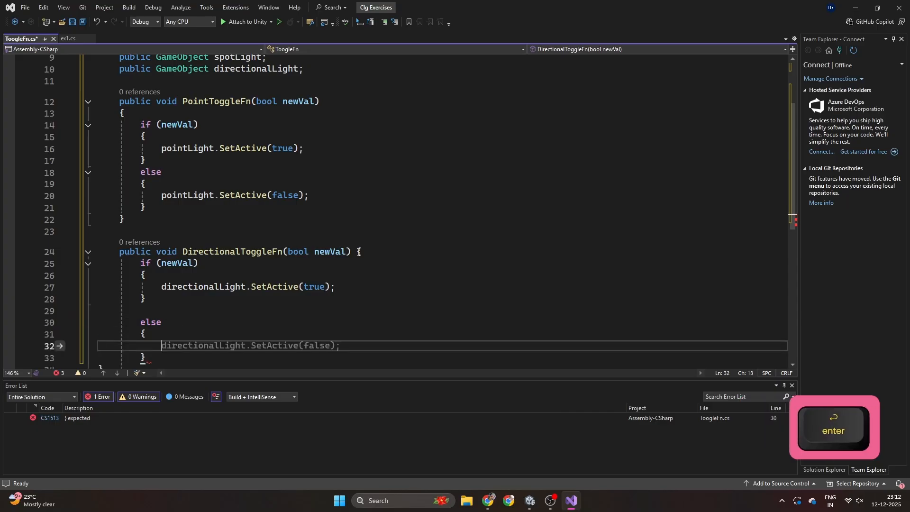
pyautogui.press('Tab')
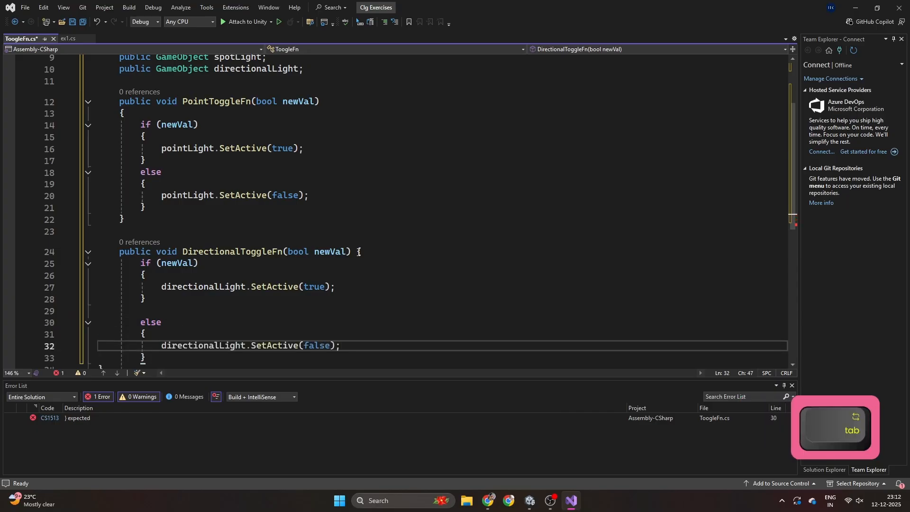
pyautogui.press('Down')
pyautogui.press('Return')
pyautogui.write('}')
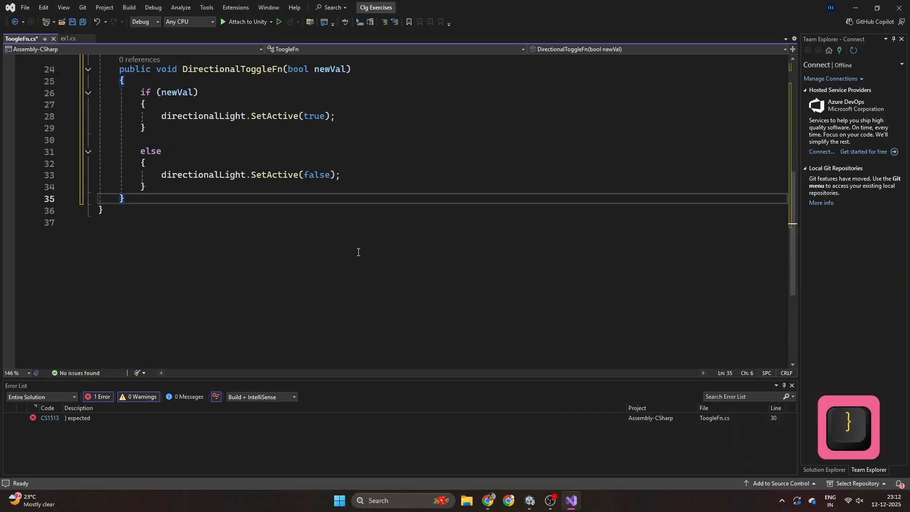
# Add a public void method SpotLightToggleFn with the parameter "bool newVal", one blank line below DirectionalToggleFn, and open its body
pyautogui.press('Return')
pyautogui.press('Return')
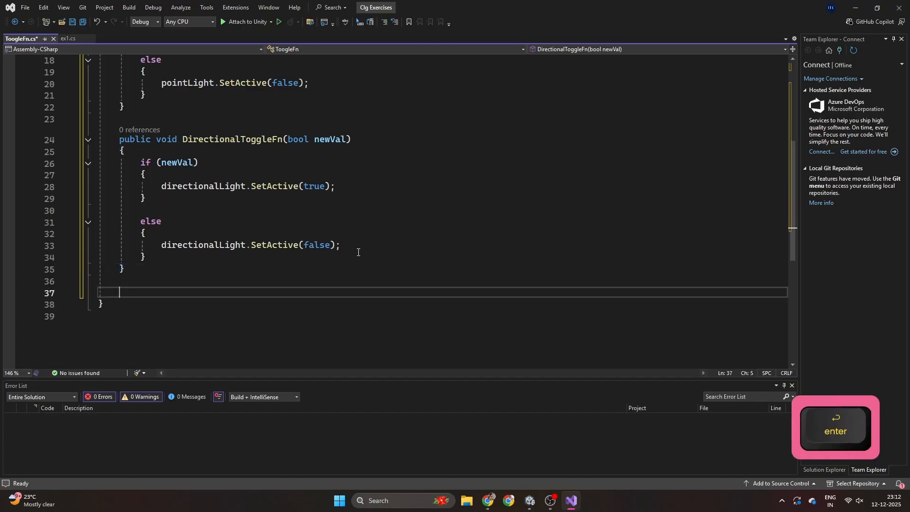
pyautogui.write('public ')
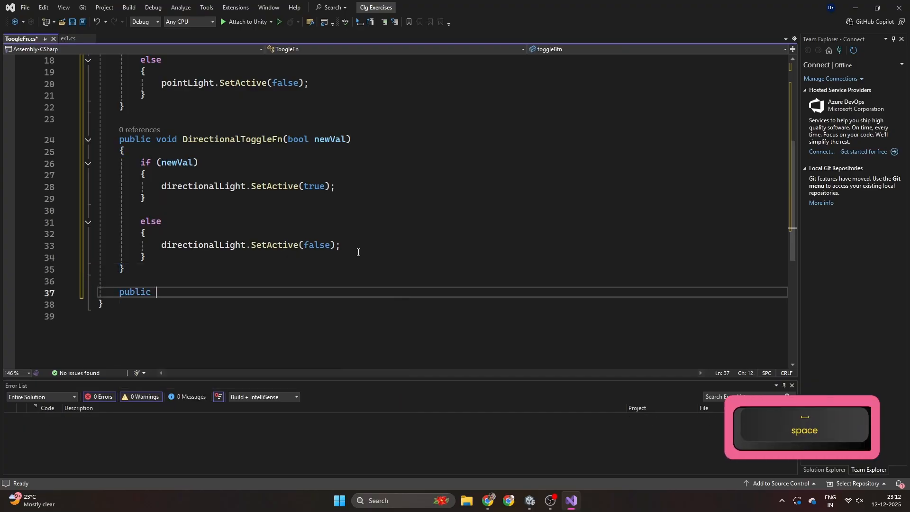
pyautogui.write('void ')
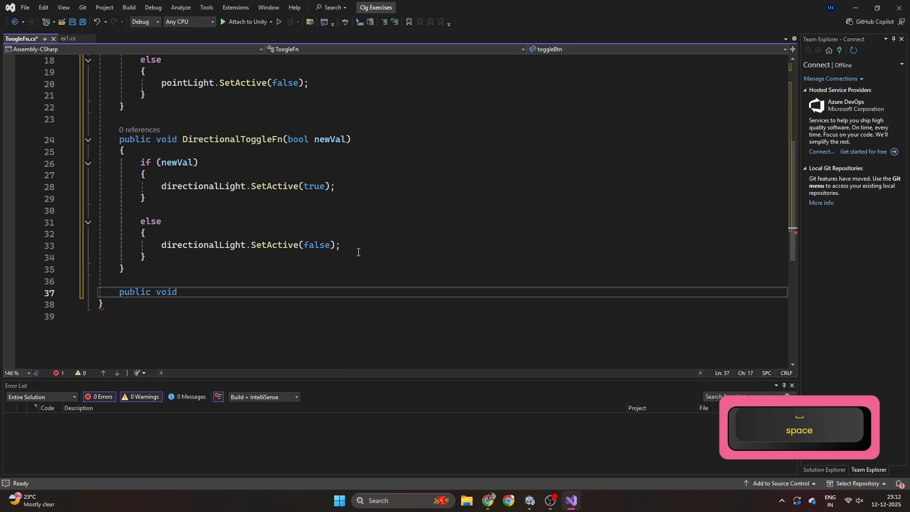
pyautogui.write('SpotLightToggleF')
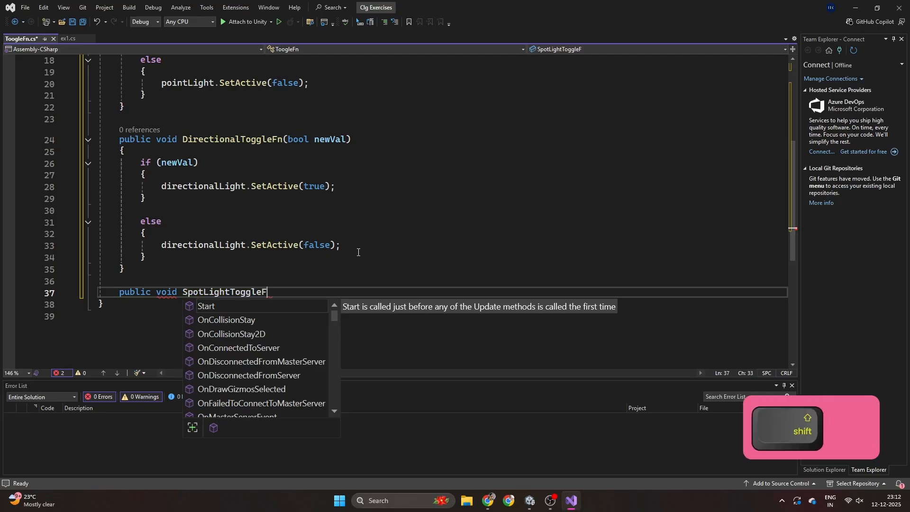
pyautogui.write('n()')
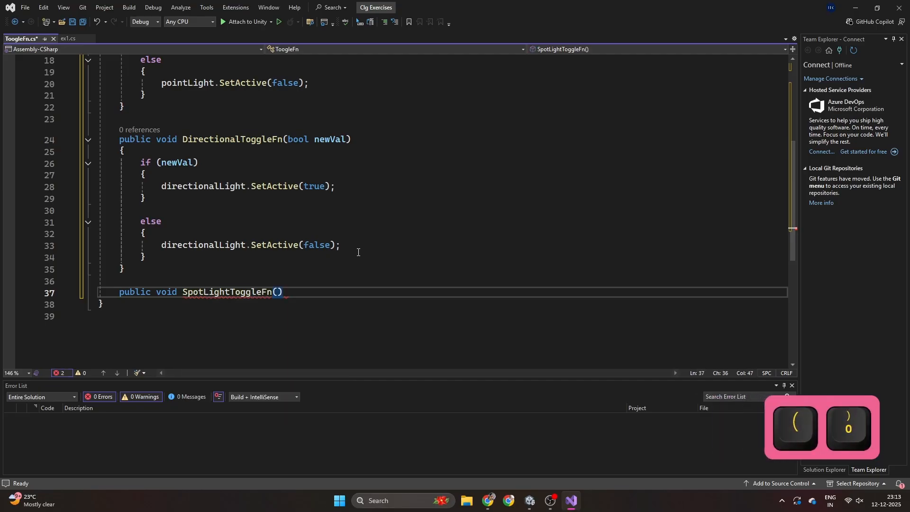
pyautogui.press('Left')
pyautogui.write('bool new')
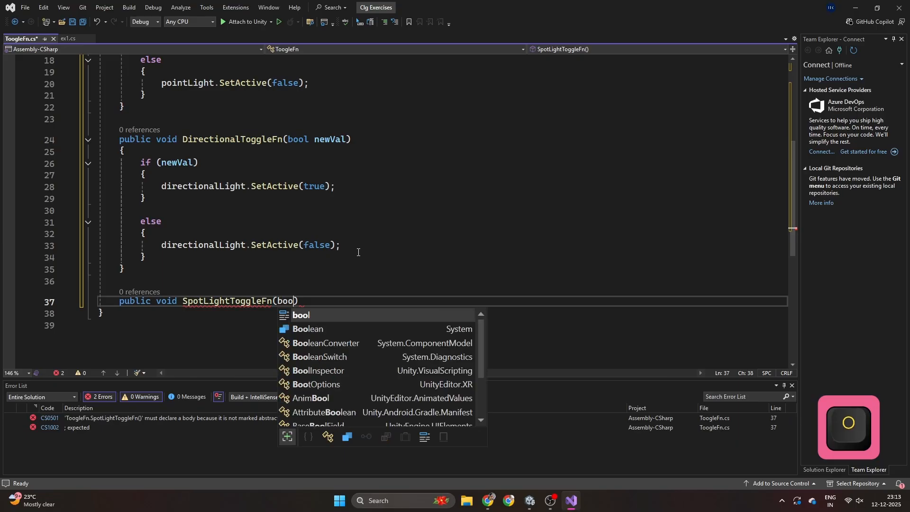
pyautogui.write('Val{')
pyautogui.press('Return')
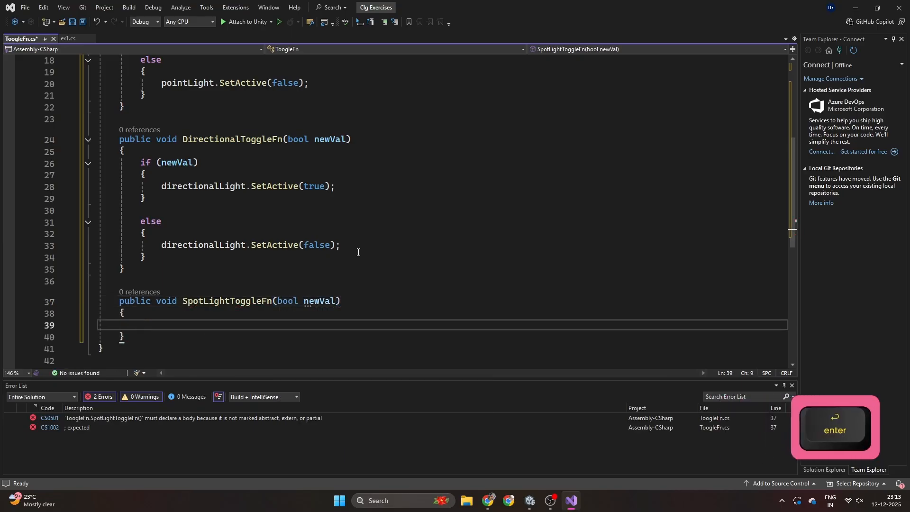
# Add an if (newVal) block to SpotLightToggleFn containing "spotLight.SetActive(true);"
pyautogui.write('if')
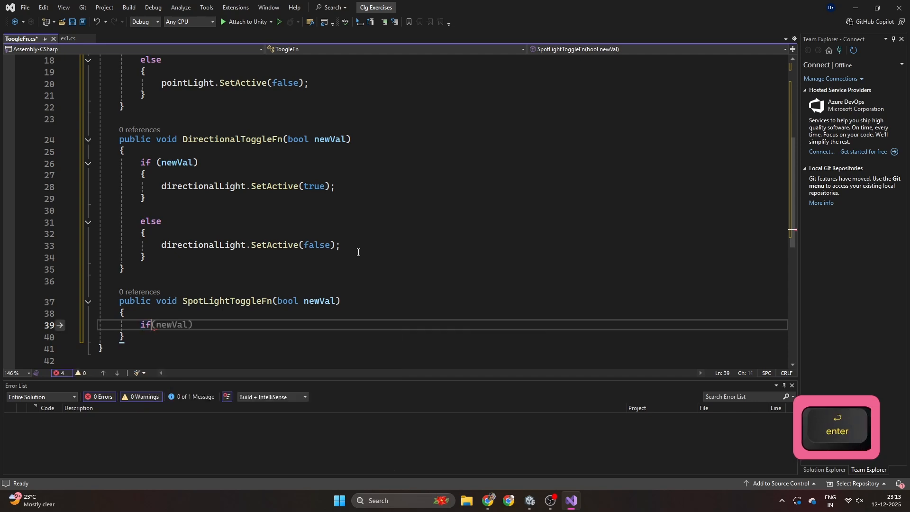
pyautogui.write(' n(new')
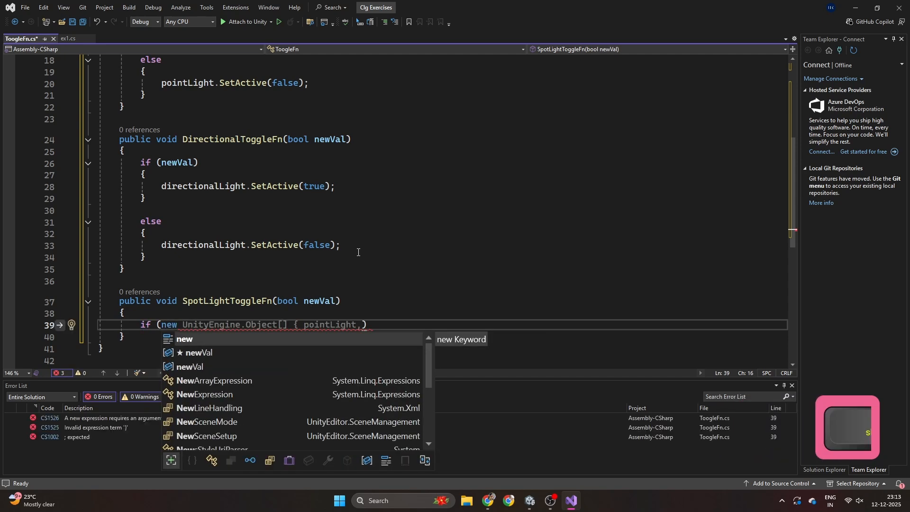
pyautogui.write('Val')
pyautogui.press('Right')
pyautogui.write('{')
pyautogui.press('Return')
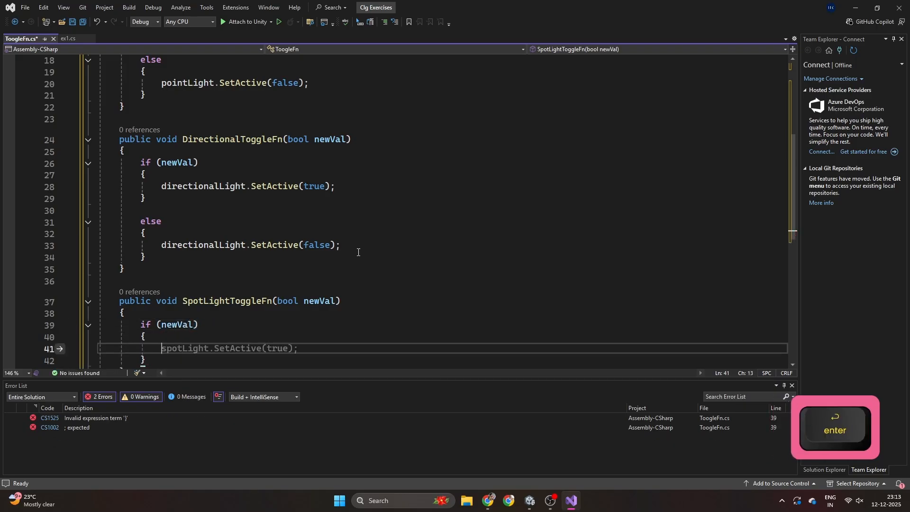
pyautogui.press('Tab')
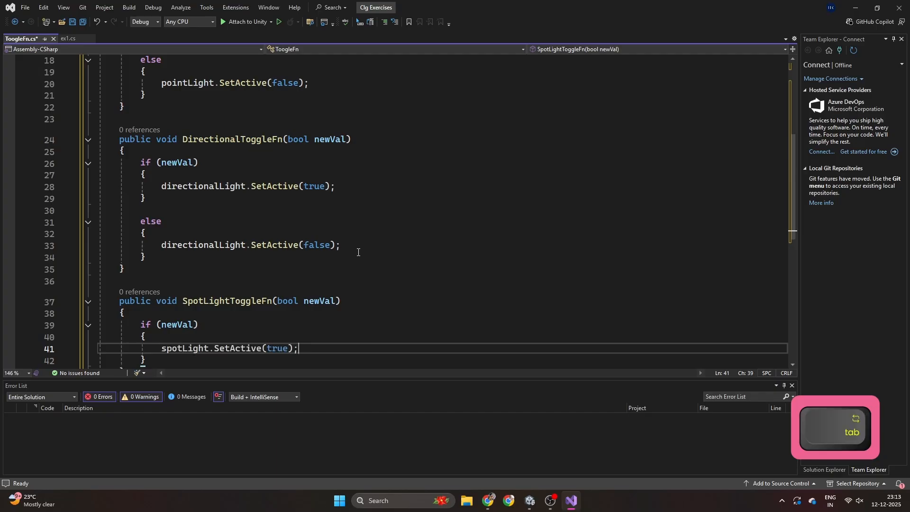
# Add an else block containing "spotLight.SetActive(false);" directly below the if block in SpotLightToggleFn
pyautogui.press('Down')
pyautogui.press('Return')
pyautogui.write('else{')
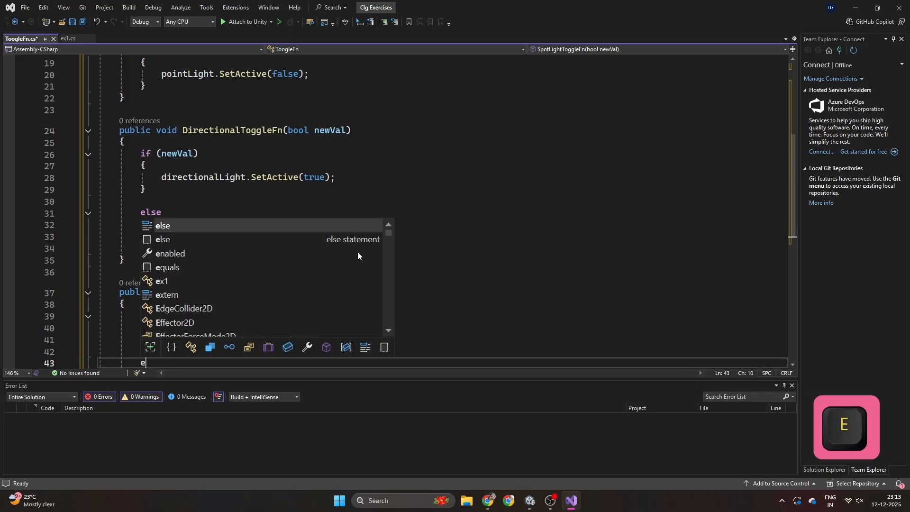
pyautogui.press('Return')
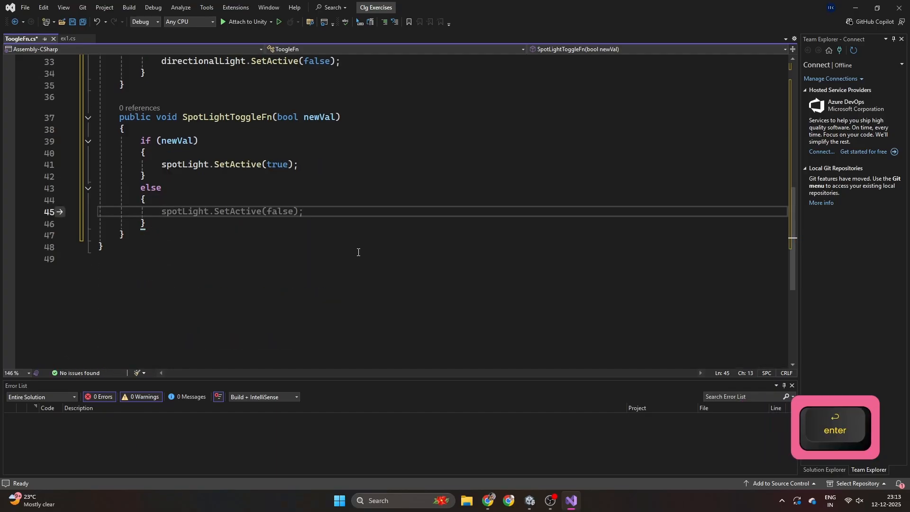
pyautogui.press('Tab')
# Rename the SpotLightToggleFn method to SpotToggleFn and save the ToogleFn script
pyautogui.scroll(9, 358, 252)
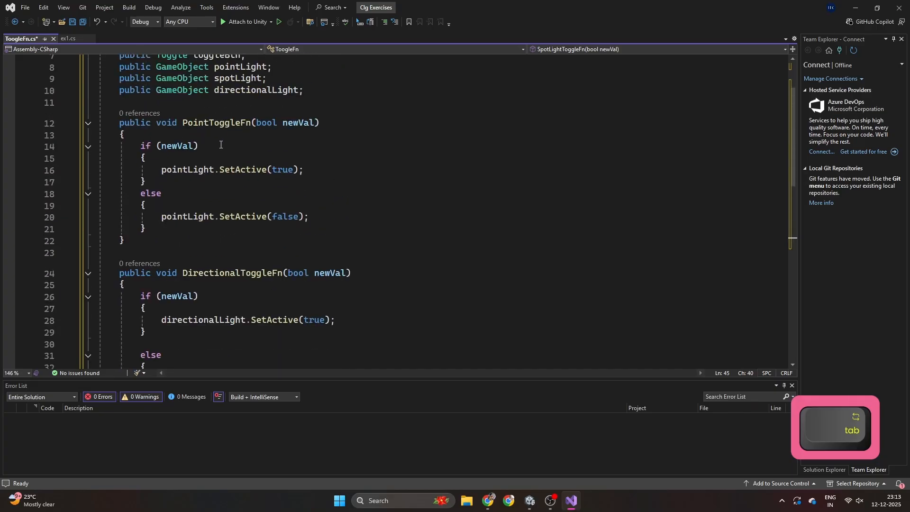
pyautogui.scroll(-5, 246, 217)
pyautogui.click(225, 260)
pyautogui.press('BackSpace')
pyautogui.press('BackSpace')
pyautogui.press('BackSpace')
pyautogui.press('BackSpace')
pyautogui.press('BackSpace')
pyautogui.scroll(7, 260, 258)
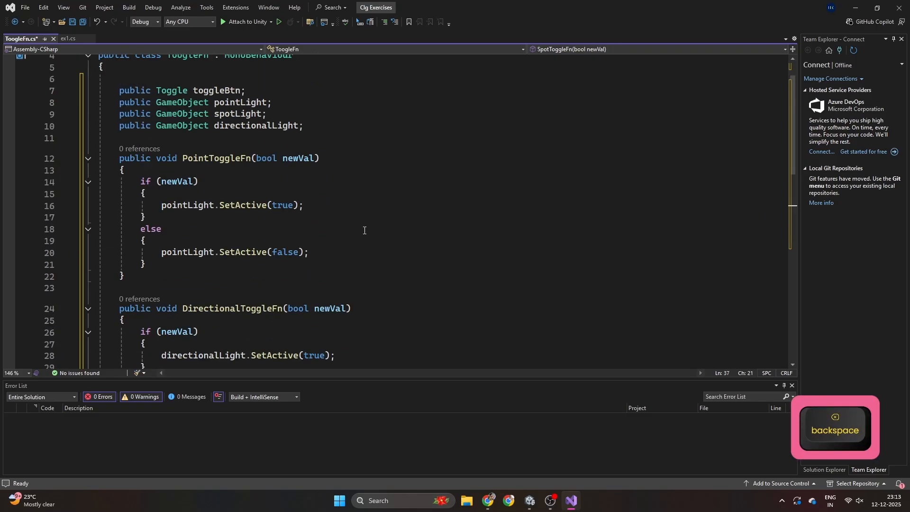
pyautogui.moveTo(285, 151); pyautogui.dragTo(265, 139)
pyautogui.click(352, 193)
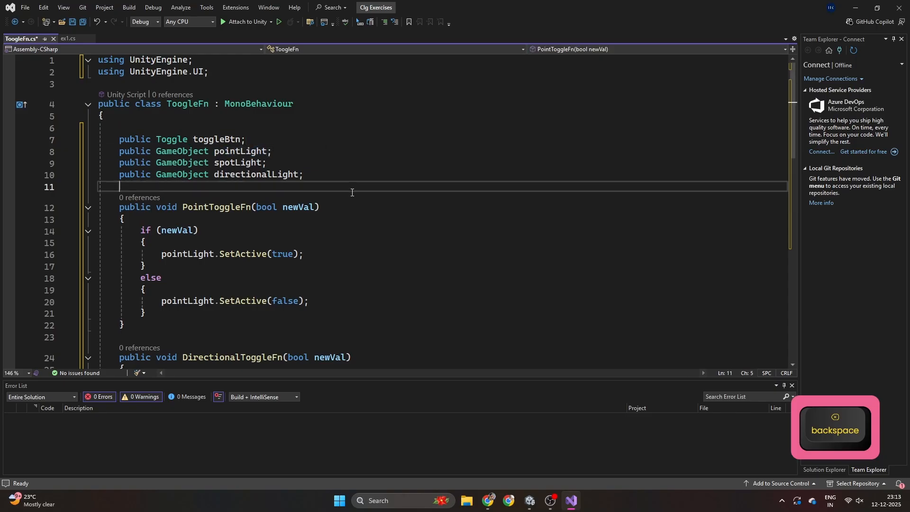
pyautogui.hotkey('ctrl', 's')
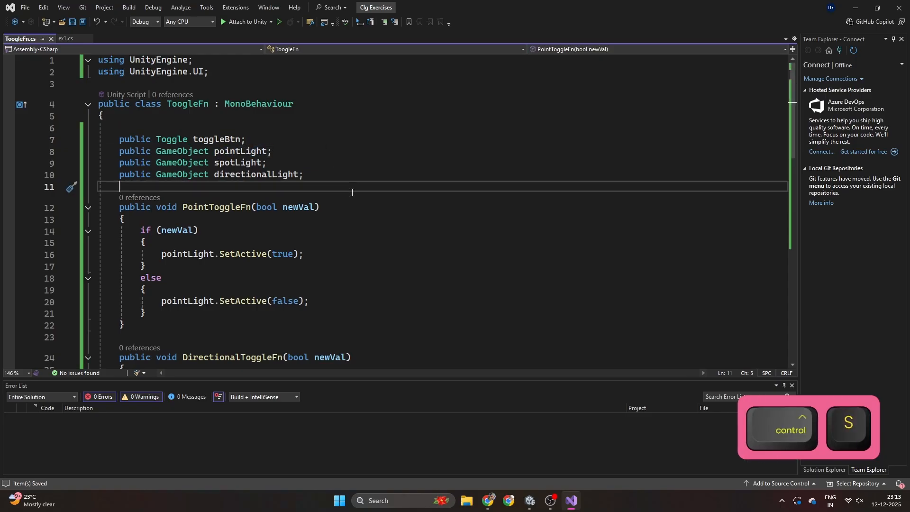
# Switch to the Unity editor and turn on the skybox and other effects in the Scene view
pyautogui.moveTo(529, 500)
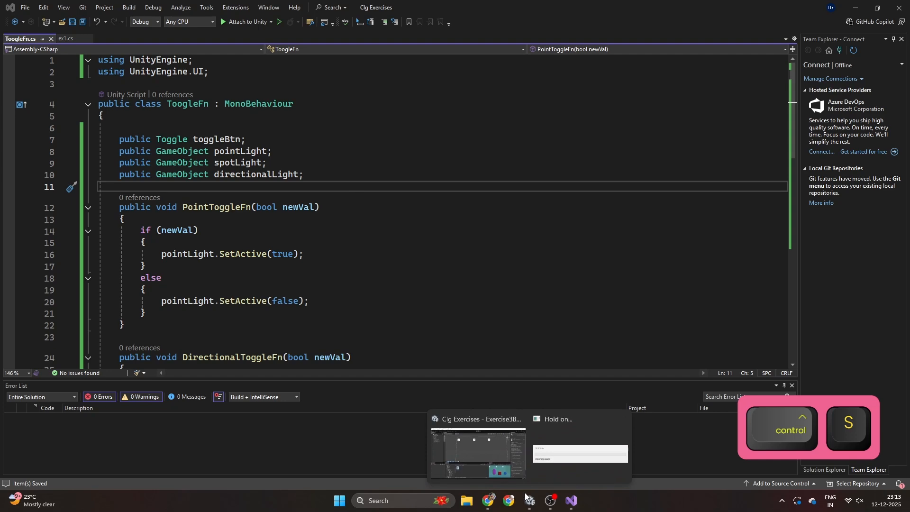
pyautogui.click(506, 464)
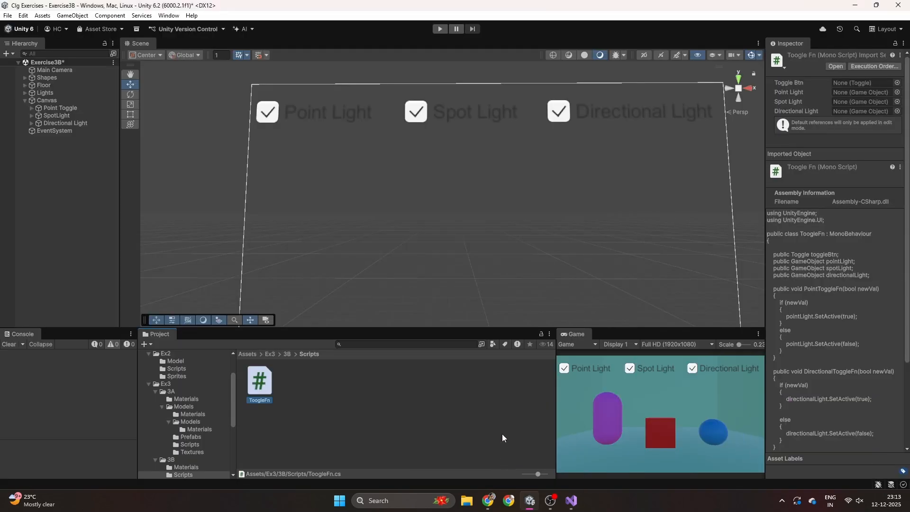
pyautogui.moveTo(427, 192); pyautogui.dragTo(502, 180, button='right')
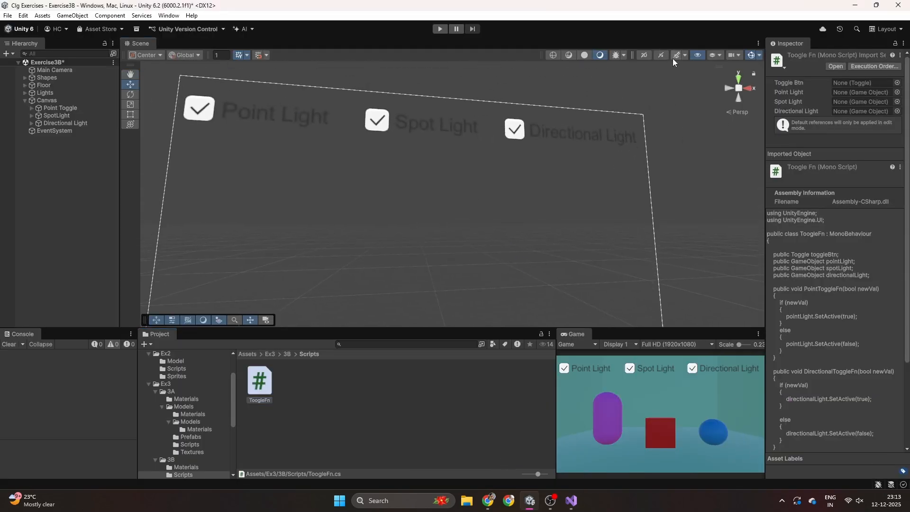
pyautogui.click(676, 55)
pyautogui.moveTo(582, 112); pyautogui.dragTo(550, 142, button='right')
pyautogui.press('s')
pyautogui.hotkey('shift', 's')
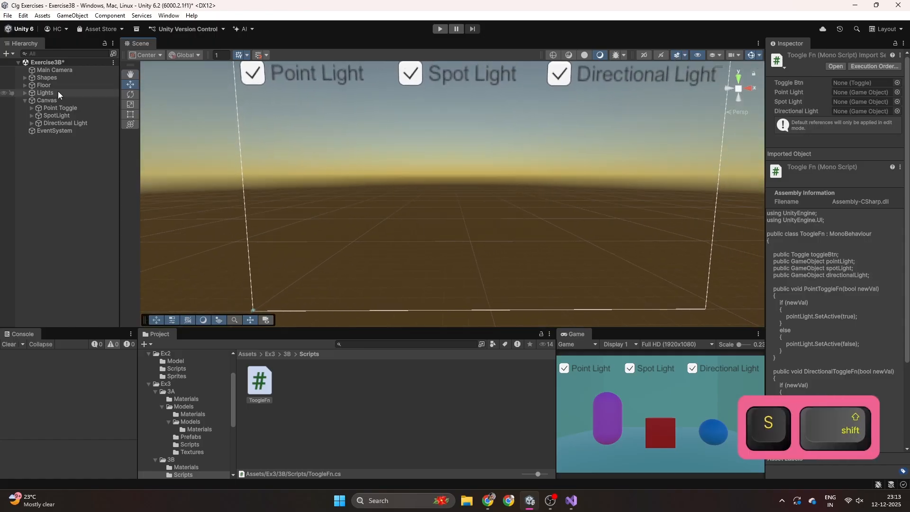
# Create an empty GameObject at the root of the scene and name it ScriptHandler
pyautogui.rightClick(50, 176)
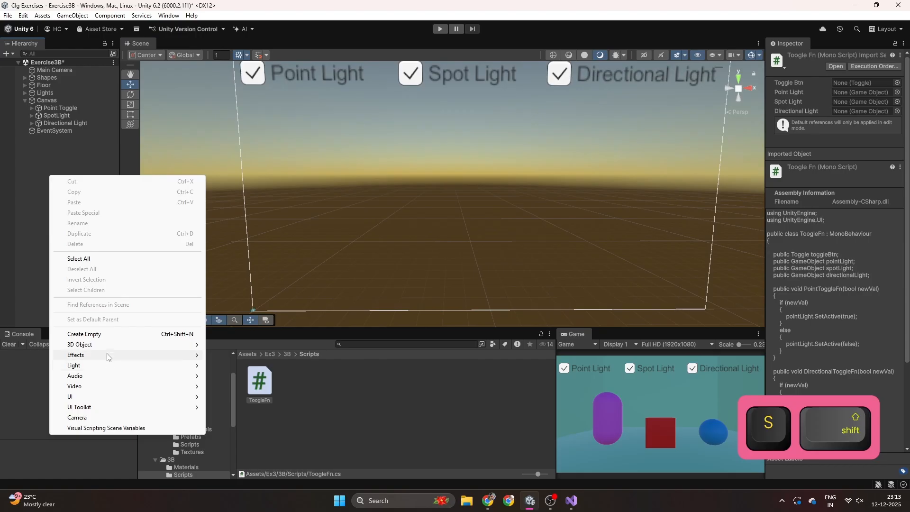
pyautogui.click(97, 334)
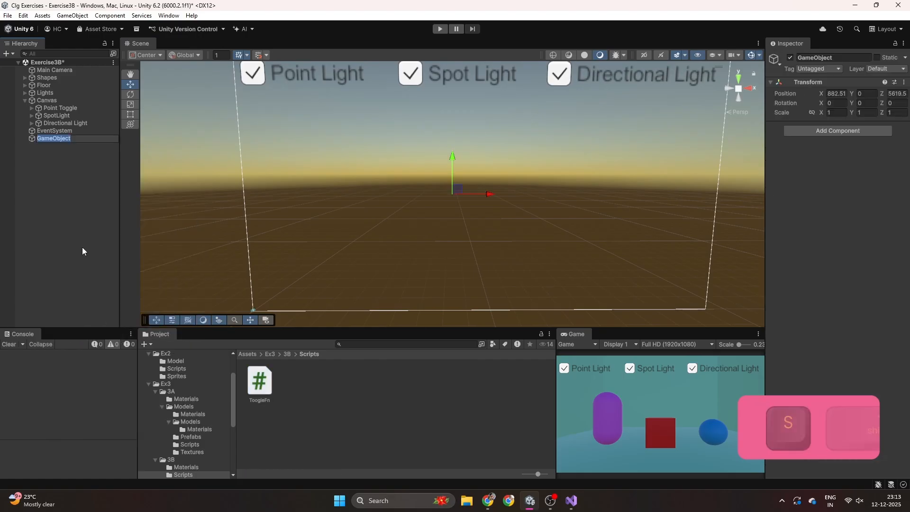
pyautogui.write('Script')
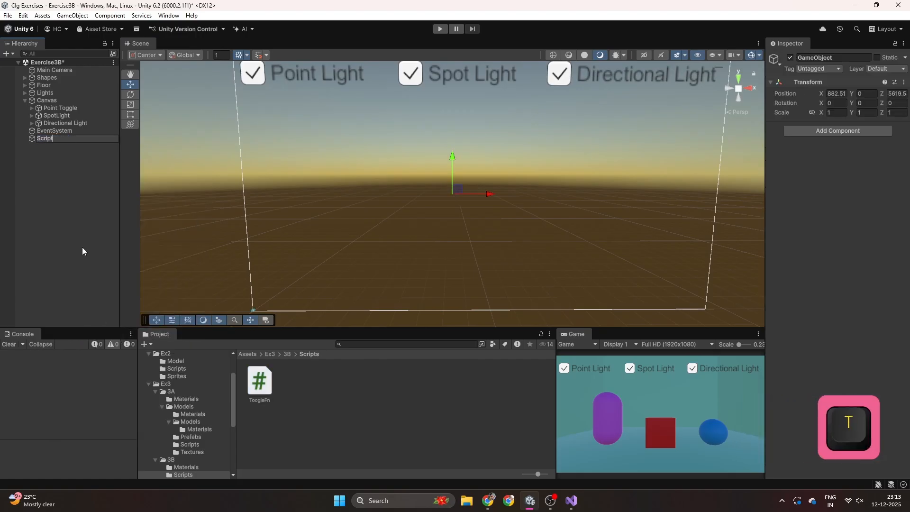
pyautogui.write('Handler')
pyautogui.press('Return')
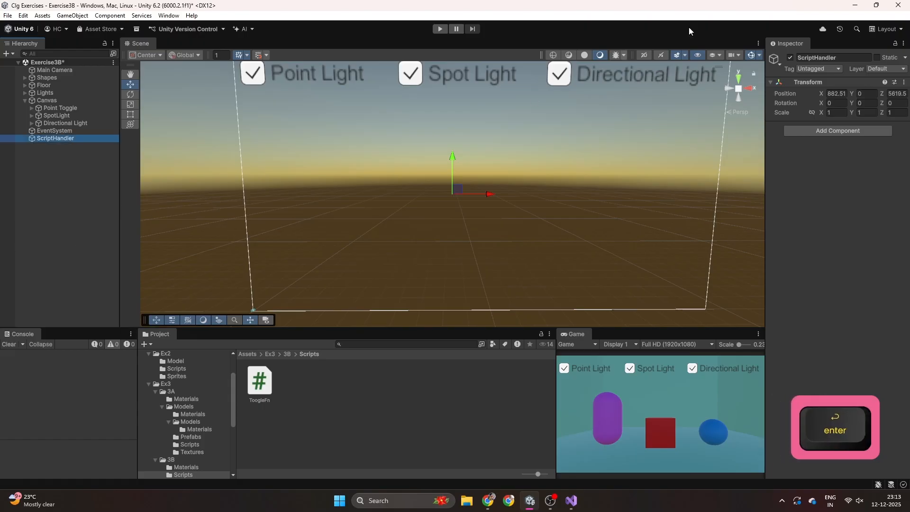
# Reset the ScriptHandler's transform and attach the ToogleFn script to it as a component
pyautogui.click(903, 82)
pyautogui.click(825, 88)
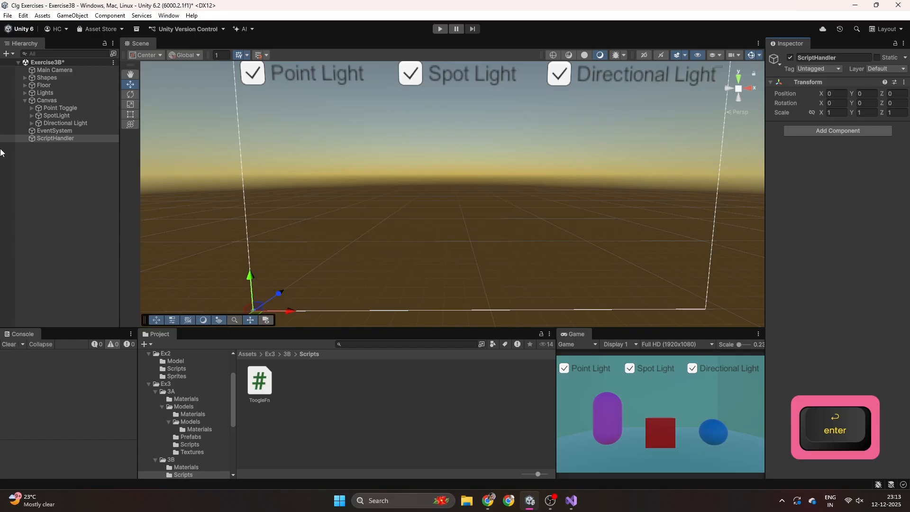
pyautogui.moveTo(257, 402); pyautogui.dragTo(791, 248)
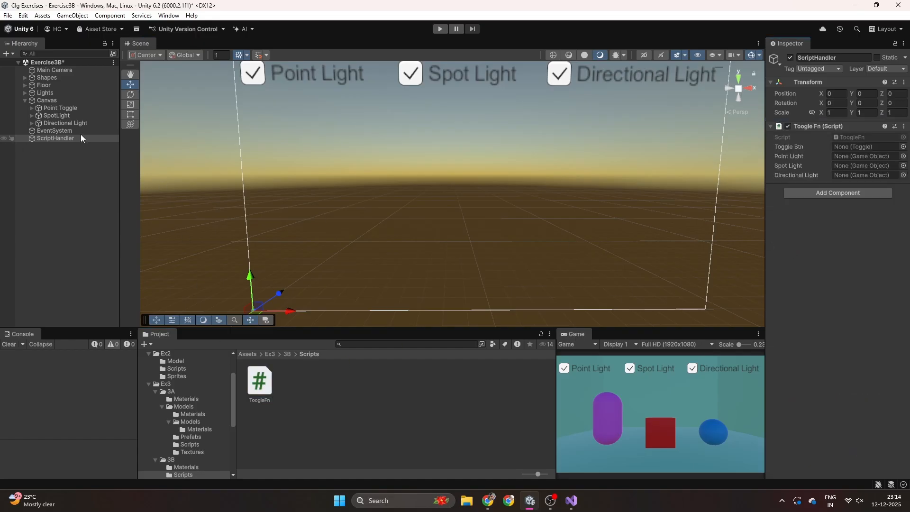
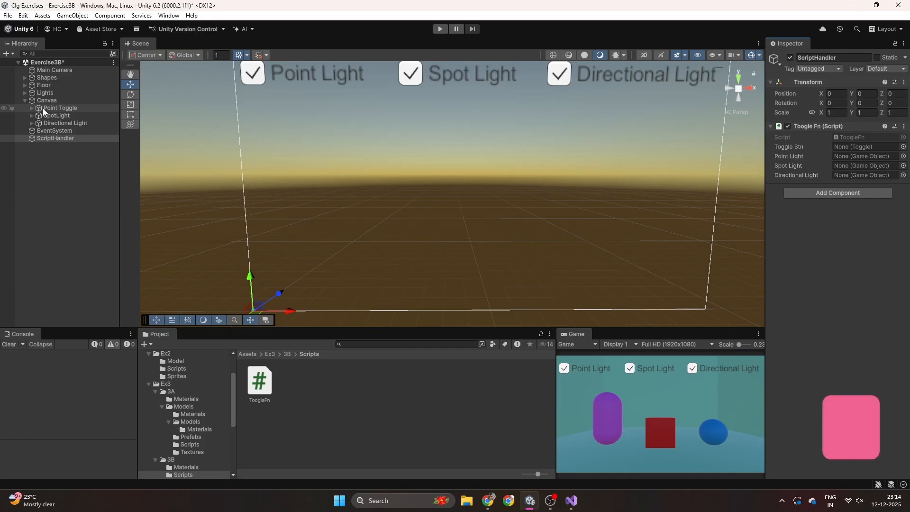
# Switch back to the ToogleFn.cs script in Visual Studio
pyautogui.hotkey('alt', 'Tab')
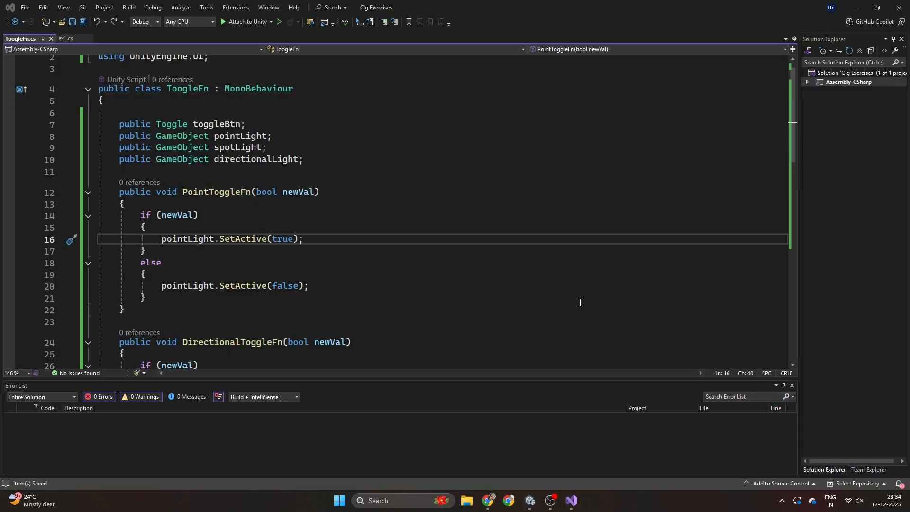
pyautogui.click(657, 311)
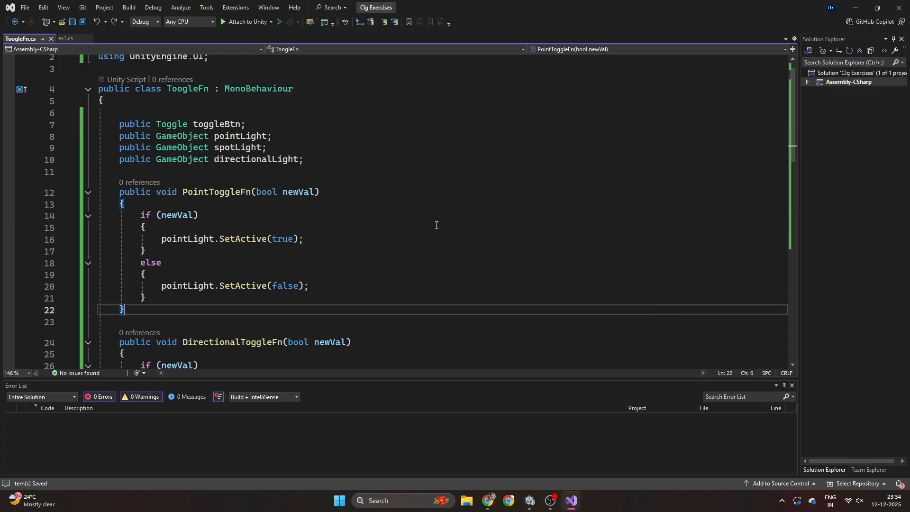
pyautogui.write('w')
pyautogui.press('BackSpace')
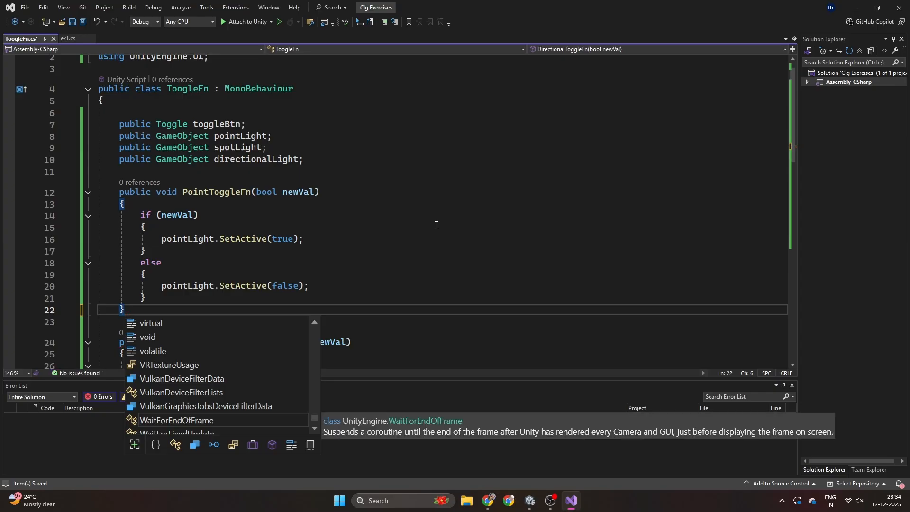
pyautogui.press('Escape')
pyautogui.click(552, 276)
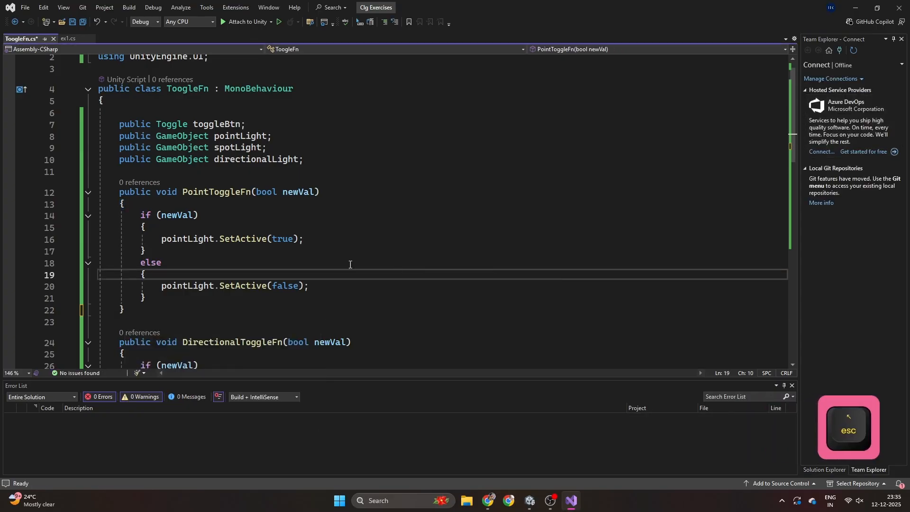
pyautogui.click(210, 192)
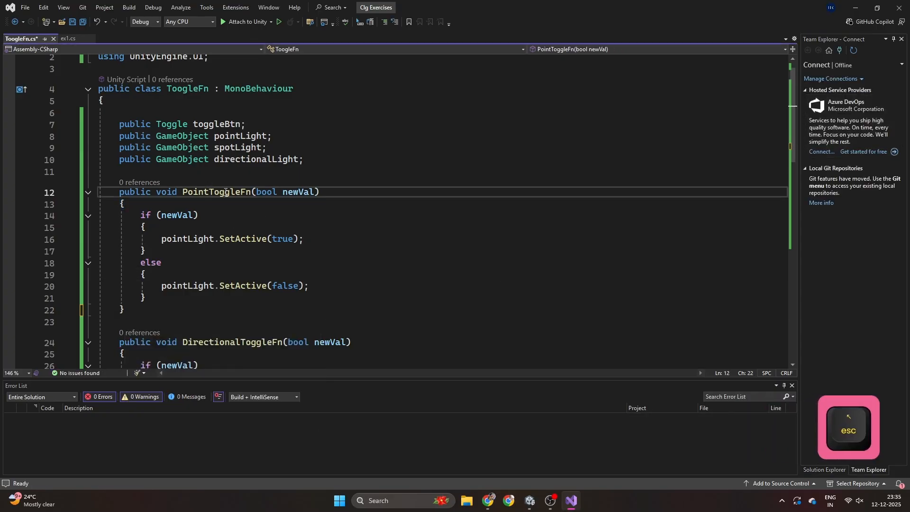
# Delete the "public Toggle toggleBtn;" declaration and the blank line above it from the ToogleFn class, and save the script
pyautogui.moveTo(260, 126); pyautogui.dragTo(155, 127)
pyautogui.rightClick(155, 126)
pyautogui.click(260, 127)
pyautogui.moveTo(259, 126); pyautogui.dragTo(67, 125)
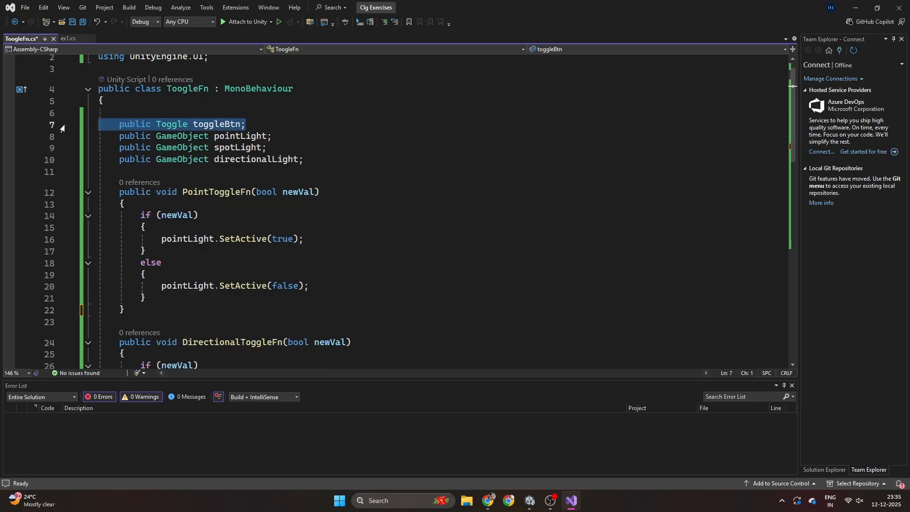
pyautogui.press('BackSpace')
pyautogui.press('BackSpace')
pyautogui.press('BackSpace')
pyautogui.click(465, 178)
pyautogui.hotkey('ctrl', 's')
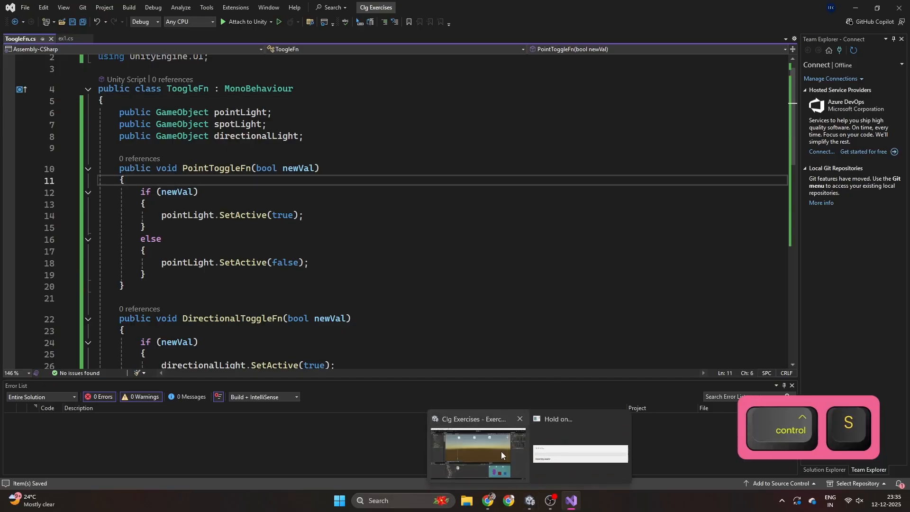
# Switch back to Unity and assign the Point Light, Spot Lights and Directional Light objects to the matching ToogleFn fields of ScriptHandler
pyautogui.click(508, 460)
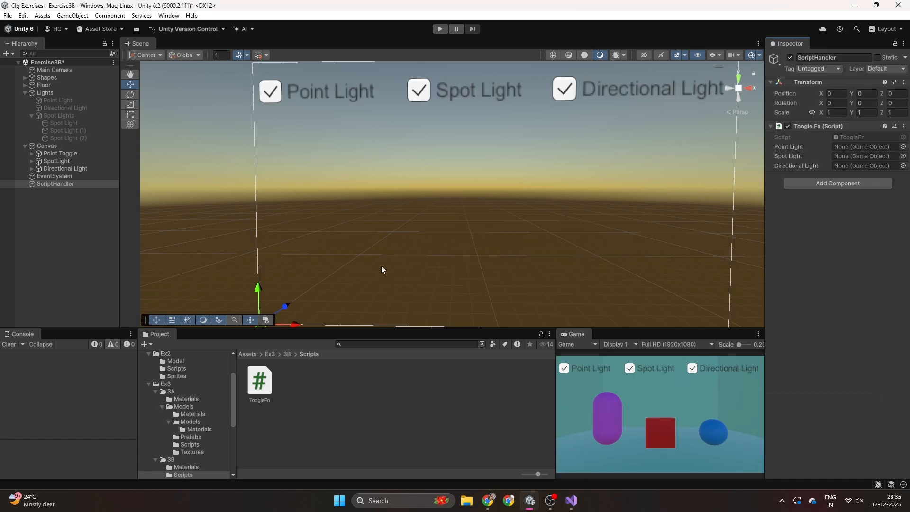
pyautogui.moveTo(330, 205); pyautogui.dragTo(374, 177, button='right')
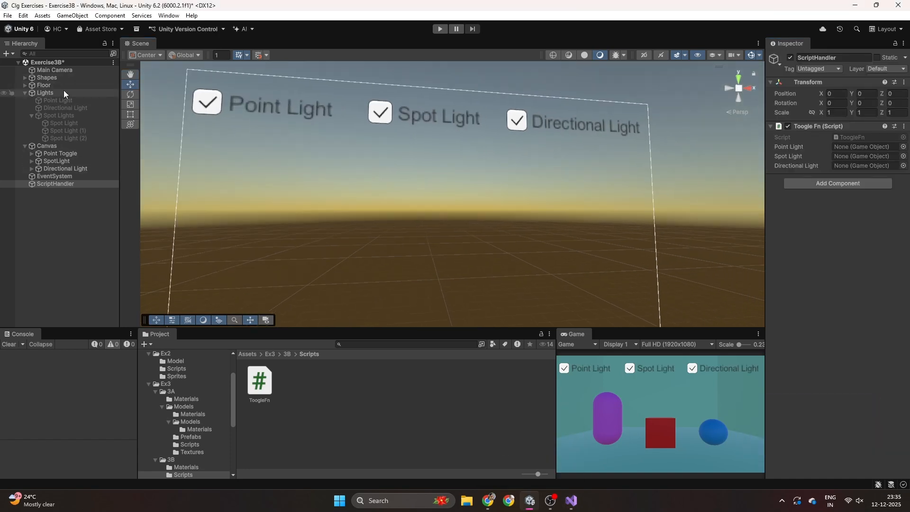
pyautogui.click(24, 93)
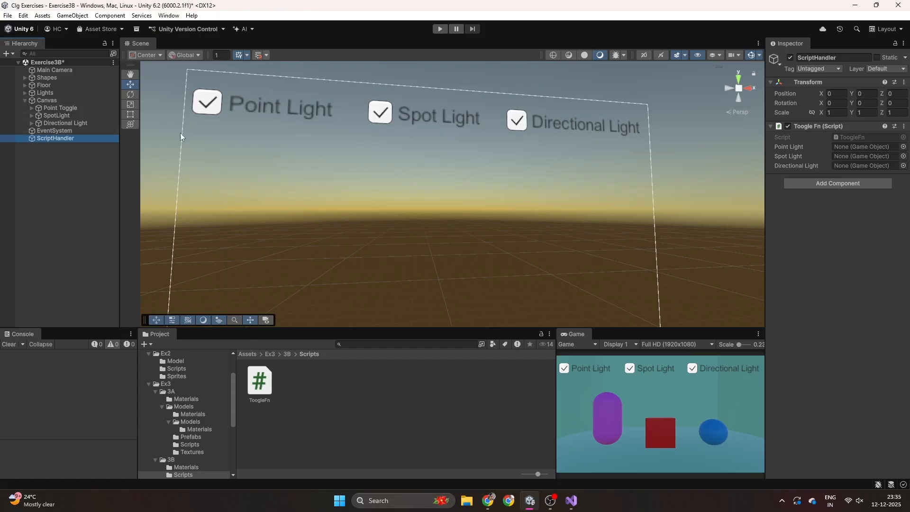
pyautogui.click(25, 93)
pyautogui.moveTo(50, 100); pyautogui.dragTo(844, 147)
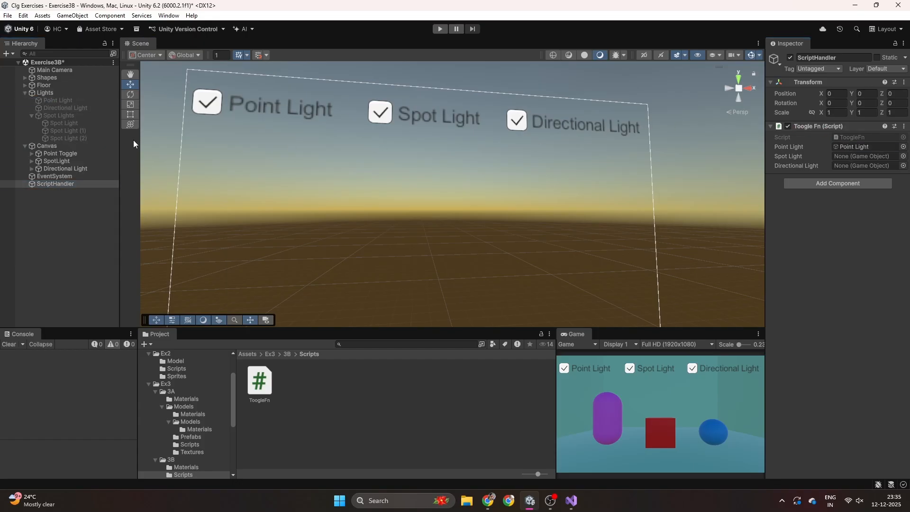
pyautogui.moveTo(58, 116); pyautogui.dragTo(848, 156)
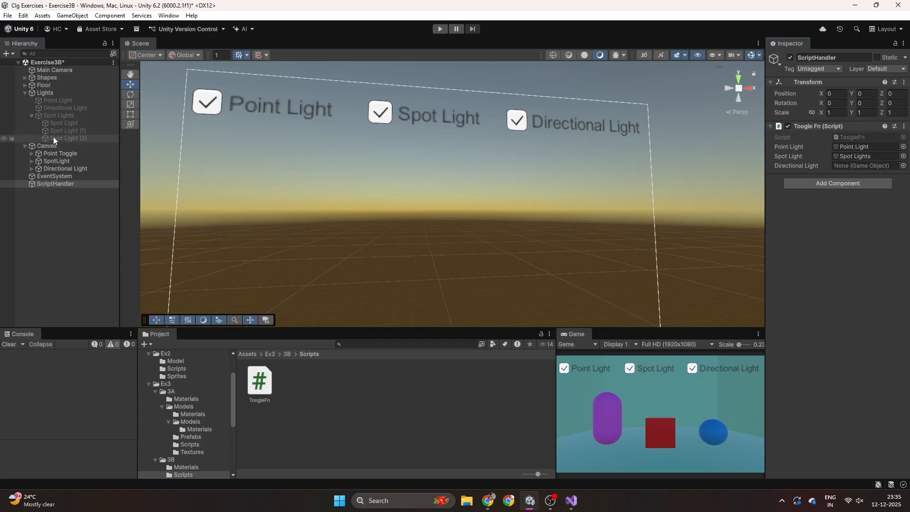
pyautogui.moveTo(59, 108); pyautogui.dragTo(869, 166)
pyautogui.click(31, 115)
pyautogui.click(25, 93)
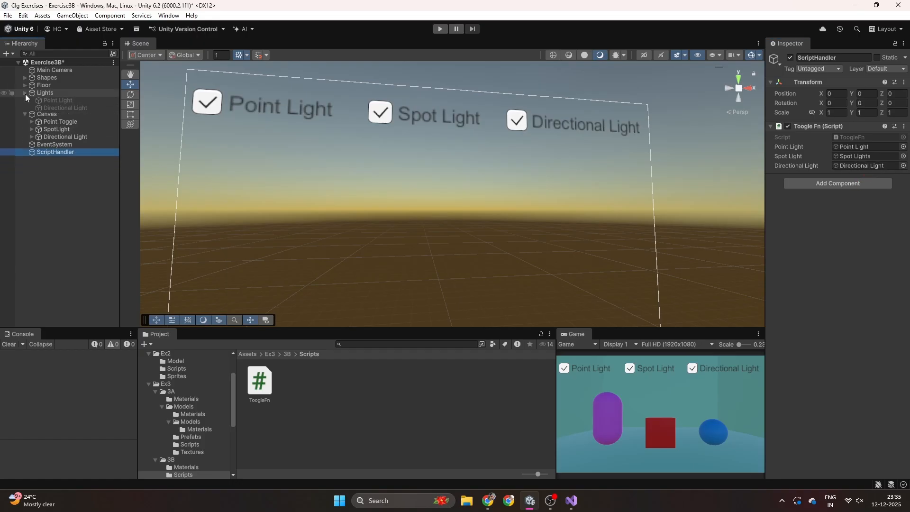
# Add an On Value Changed event to all three canvas toggles at once, with ScriptHandler as its target object
pyautogui.click(58, 100)
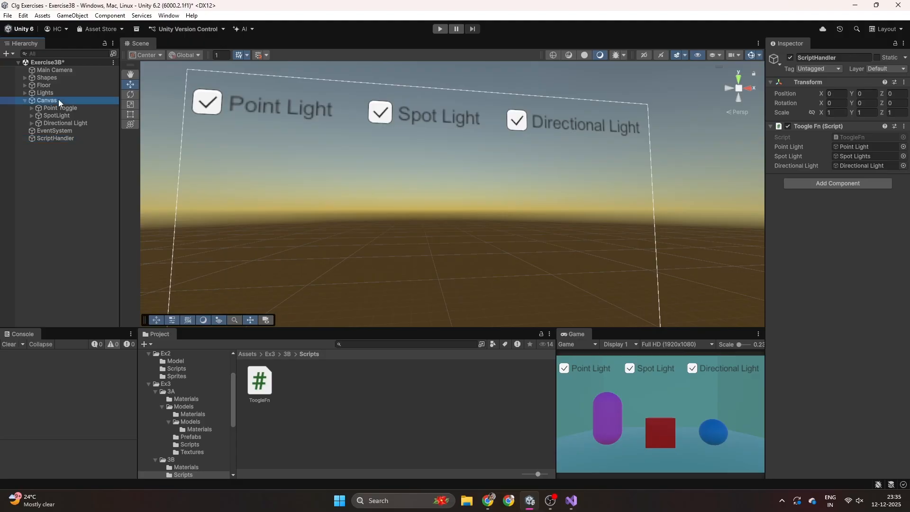
pyautogui.click(59, 108)
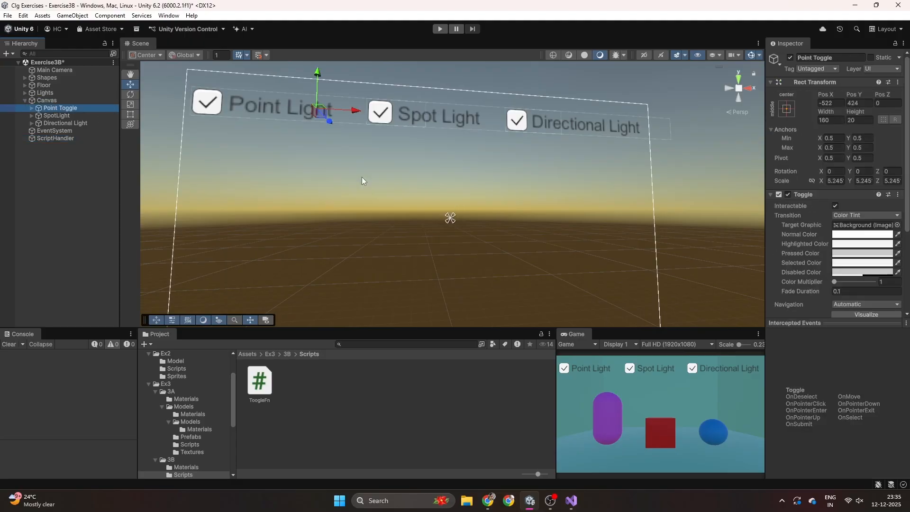
pyautogui.scroll(-5, 838, 263)
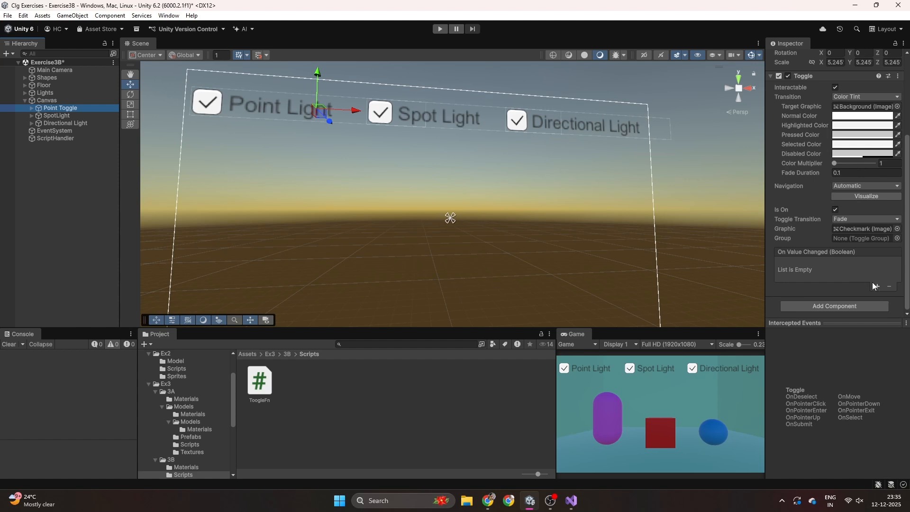
pyautogui.keyDown('shift'); pyautogui.click(69, 122); pyautogui.keyUp('shift')
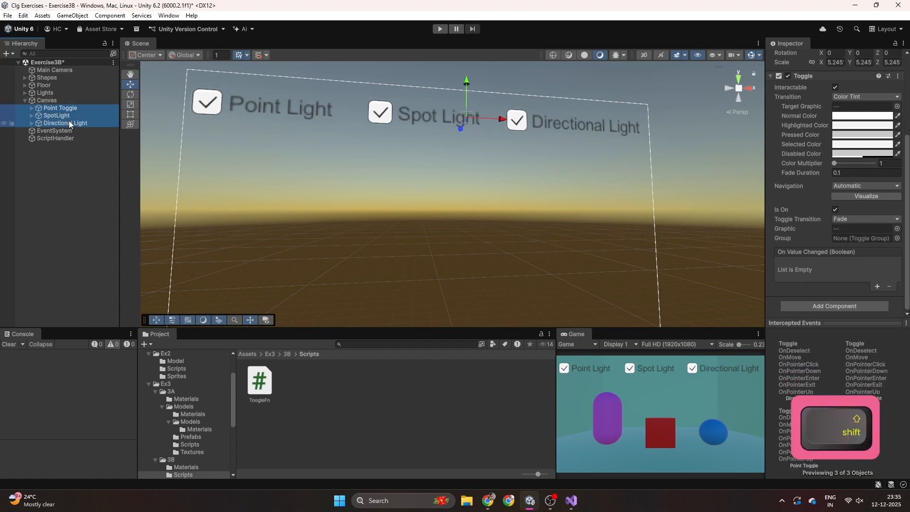
pyautogui.click(877, 287)
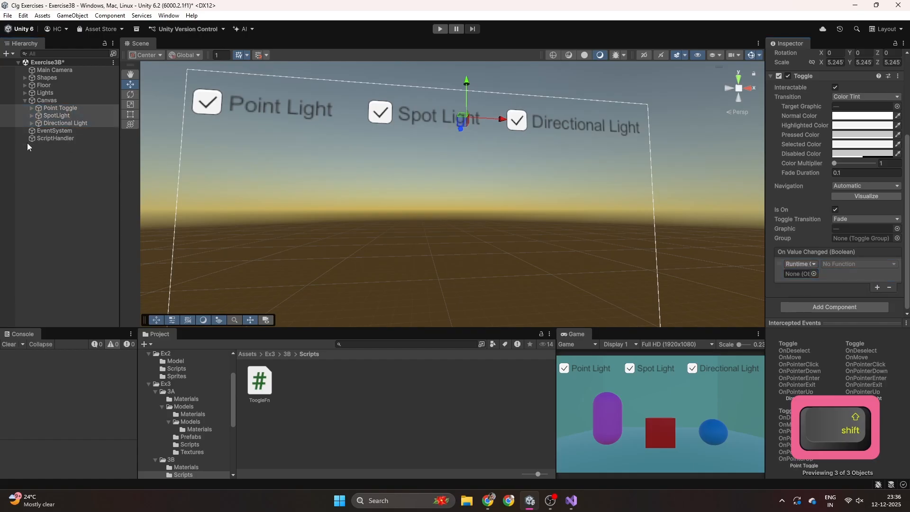
pyautogui.moveTo(47, 138); pyautogui.dragTo(791, 272)
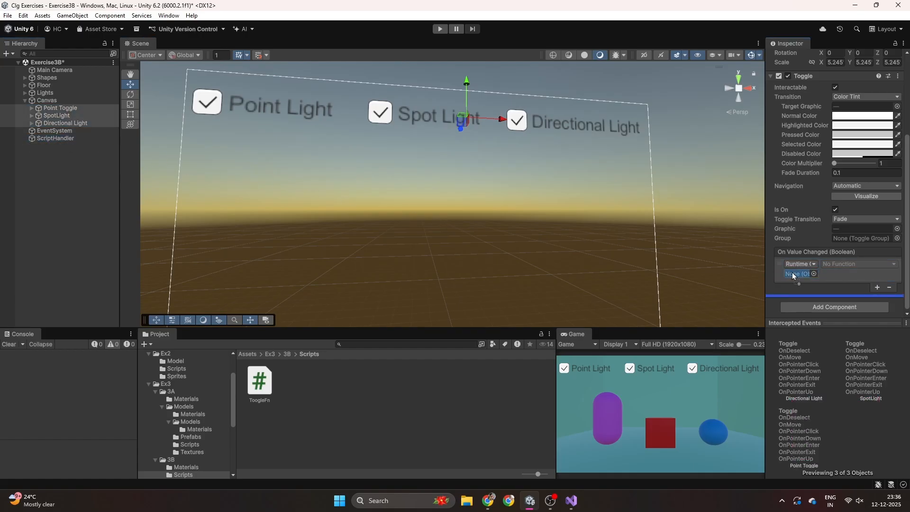
# Set the Point Toggle's On Value Changed event to call the dynamic bool function ToogleFn.PointToggleFn
pyautogui.click(61, 107)
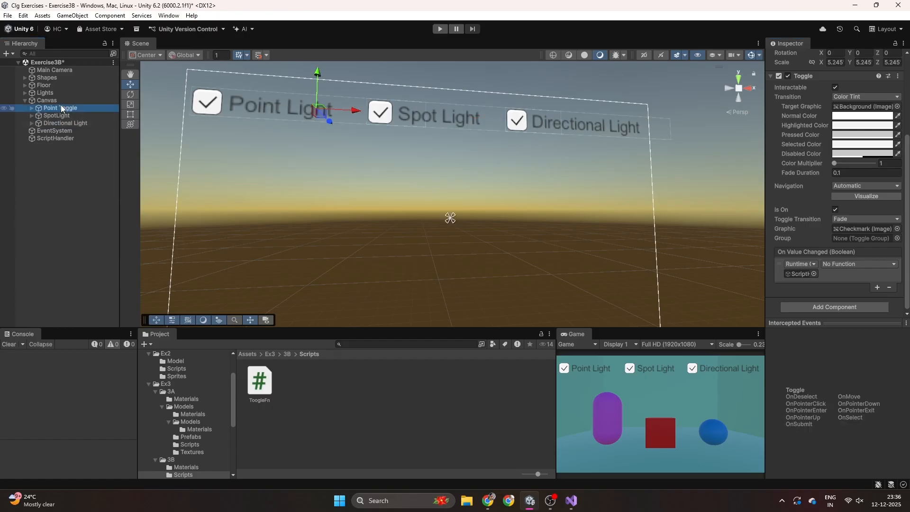
pyautogui.click(870, 264)
pyautogui.moveTo(854, 310)
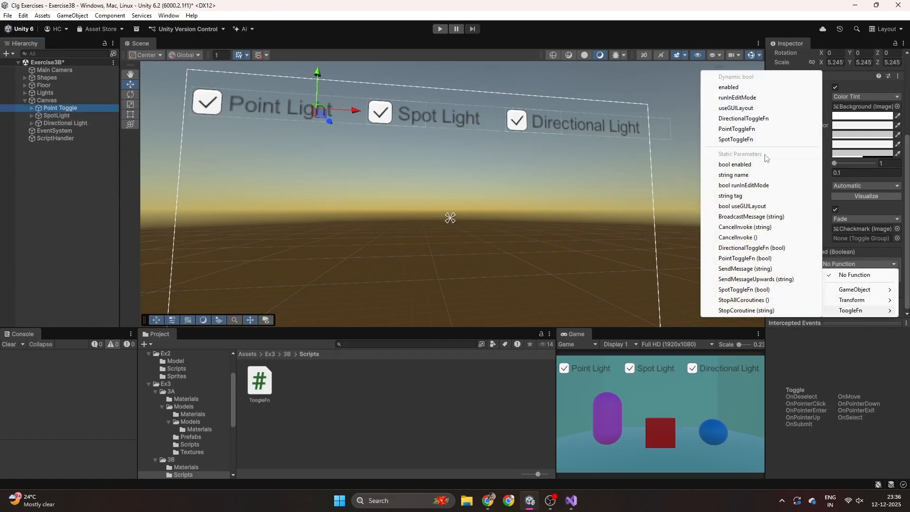
pyautogui.click(735, 128)
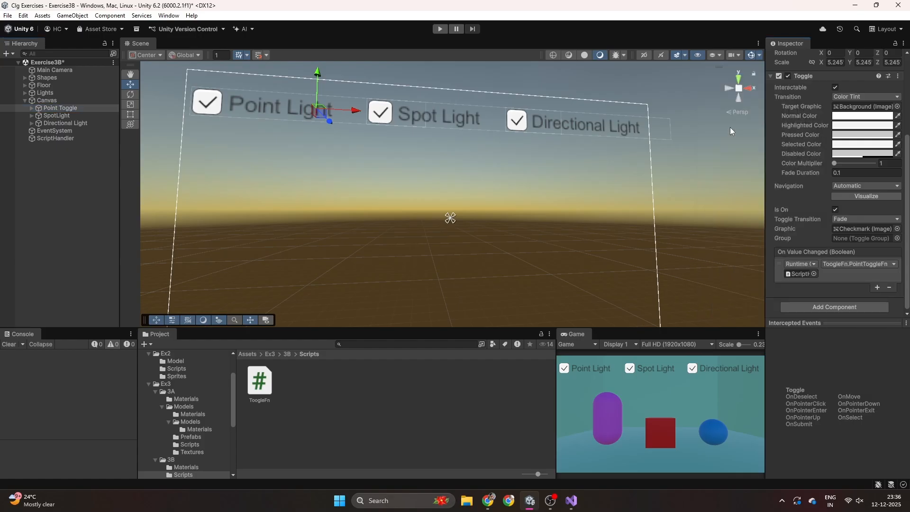
# Set the SpotLight toggle's On Value Changed event to call the dynamic bool function ToogleFn.SpotToggleFn
pyautogui.click(57, 116)
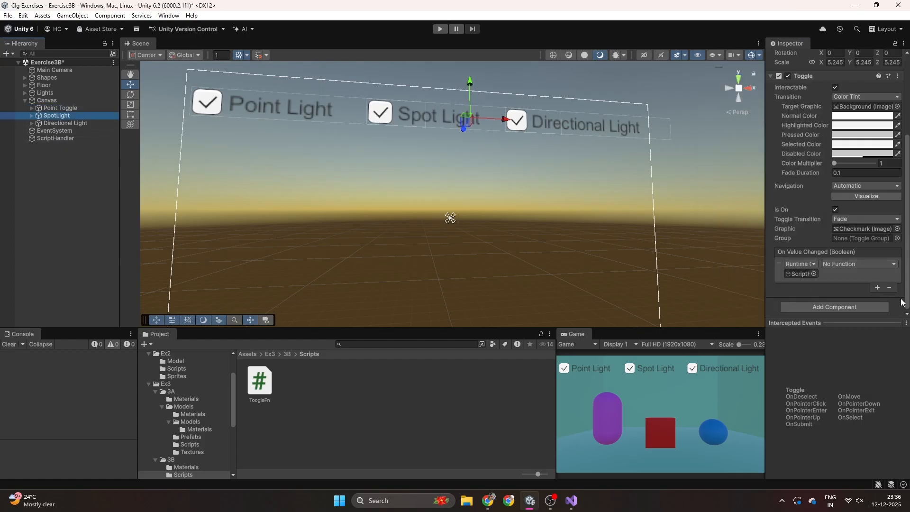
pyautogui.click(868, 264)
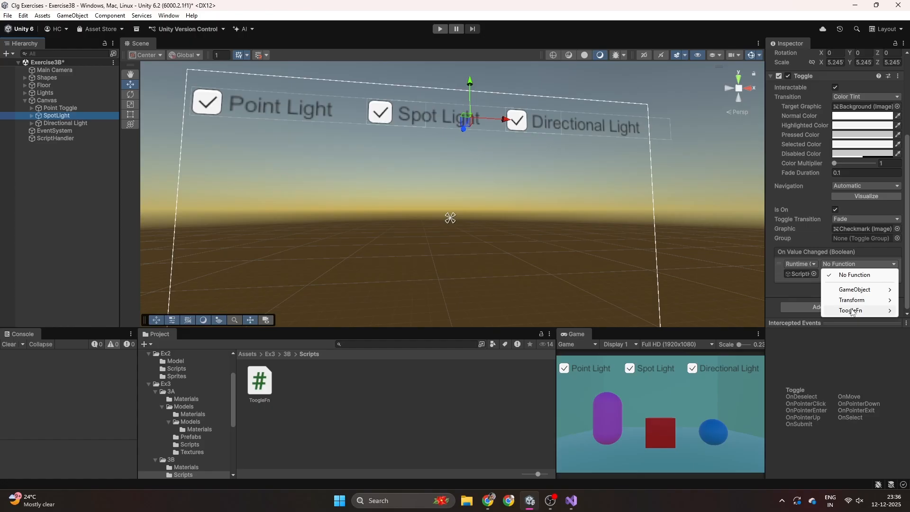
pyautogui.moveTo(851, 310)
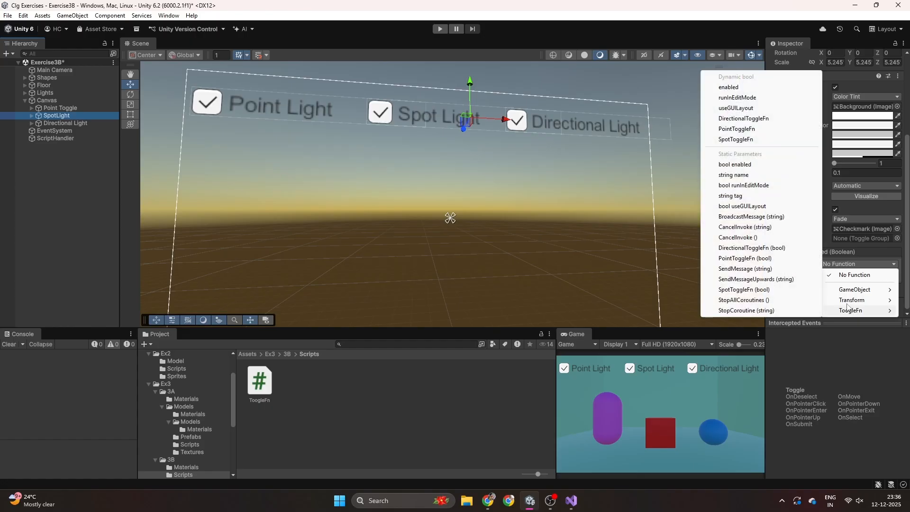
pyautogui.click(735, 138)
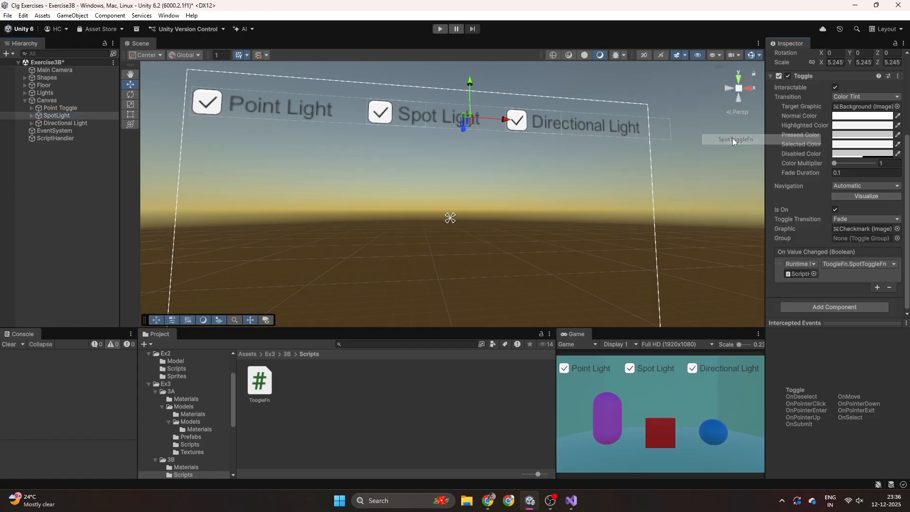
# Set the Directional Light toggle's On Value Changed event to call the dynamic bool function ToogleFn.DirectionalToggleFn
pyautogui.click(55, 122)
pyautogui.click(848, 264)
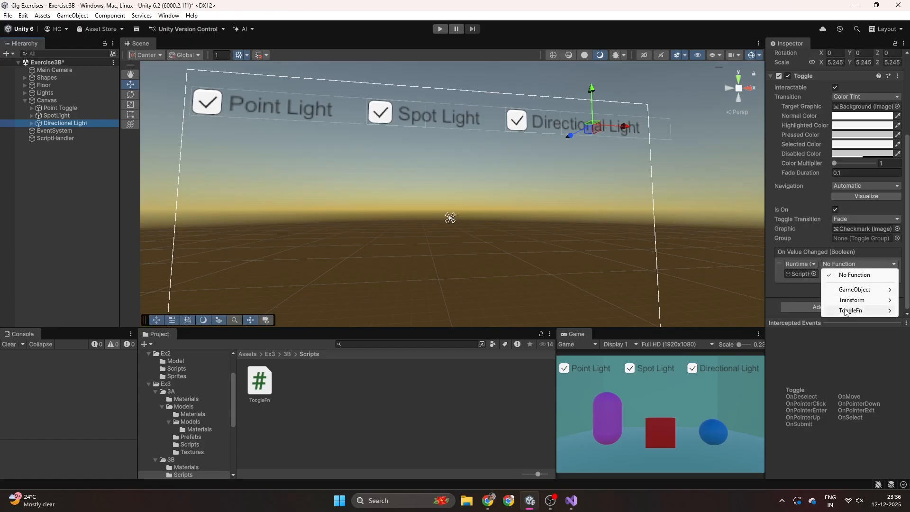
pyautogui.moveTo(852, 310)
pyautogui.click(744, 118)
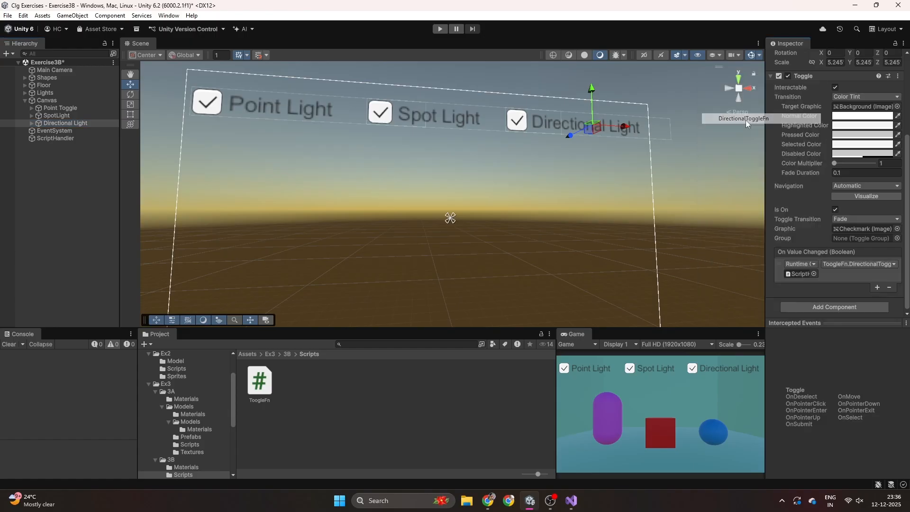
# Turn off Is On for the Directional Light, Point and SpotLight toggles so all three checkboxes start unchecked, and collapse the Canvas
pyautogui.keyDown('shift'); pyautogui.click(76, 107); pyautogui.keyUp('shift')
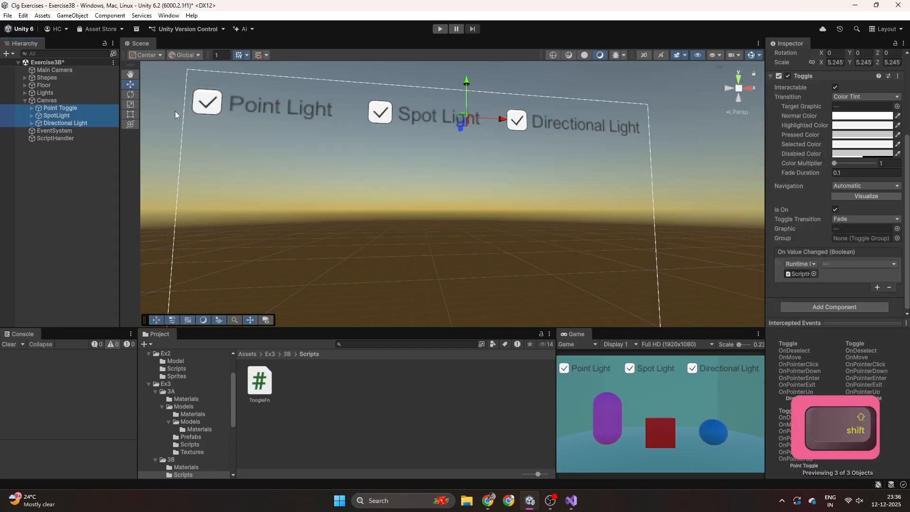
pyautogui.click(834, 209)
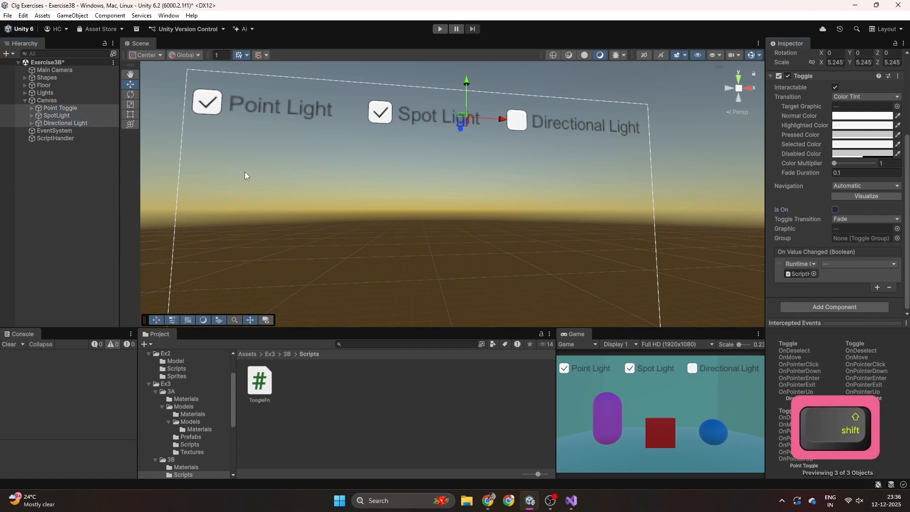
pyautogui.click(24, 100)
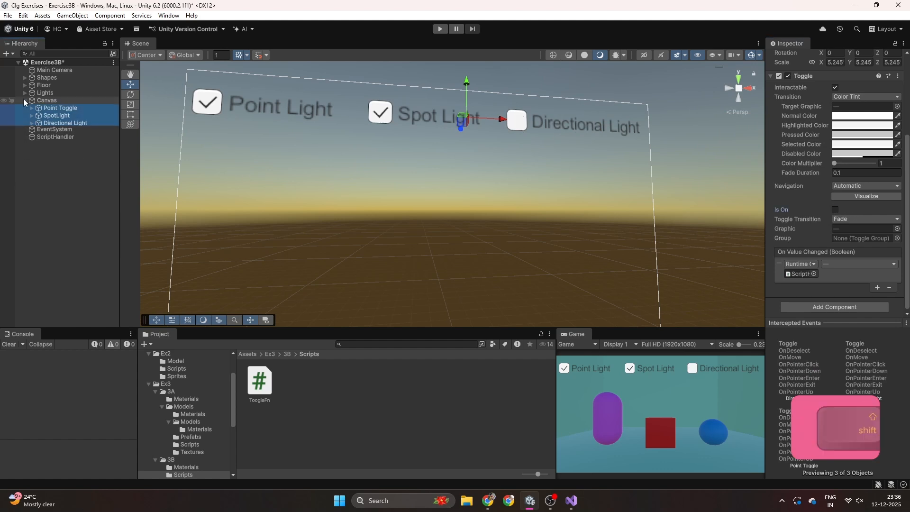
pyautogui.click(38, 127)
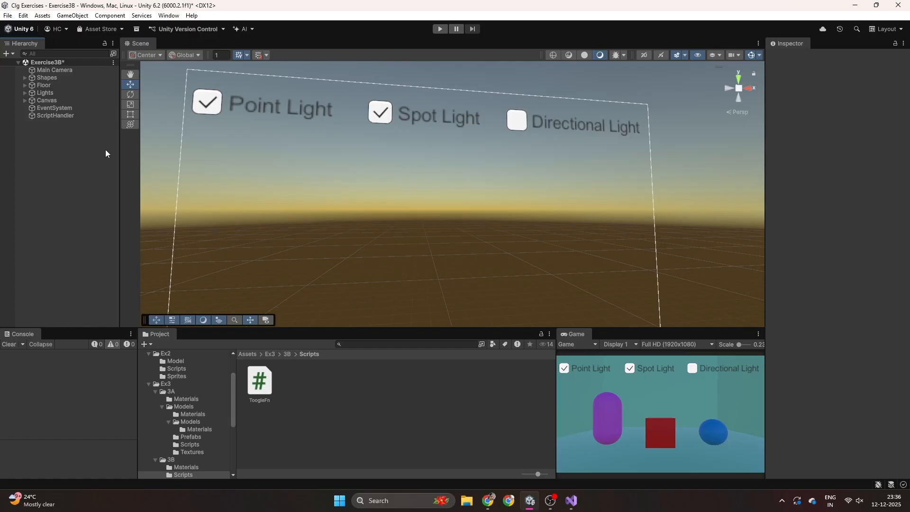
pyautogui.click(24, 100)
pyautogui.click(47, 108)
pyautogui.scroll(-5, 907, 251)
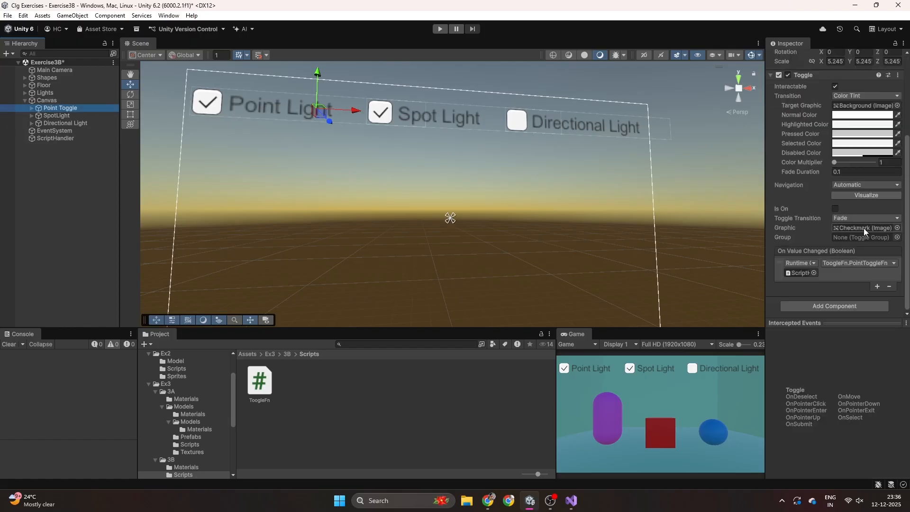
pyautogui.click(834, 210)
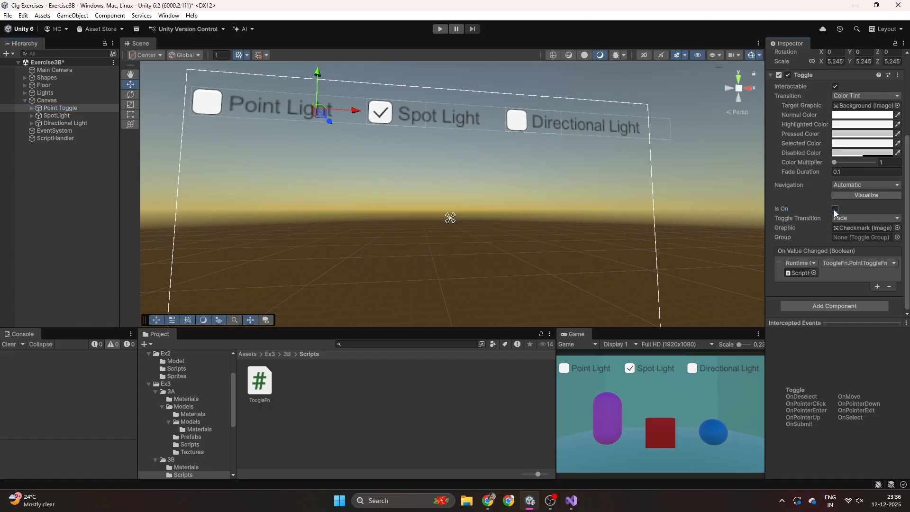
pyautogui.click(59, 116)
pyautogui.click(836, 209)
pyautogui.click(55, 208)
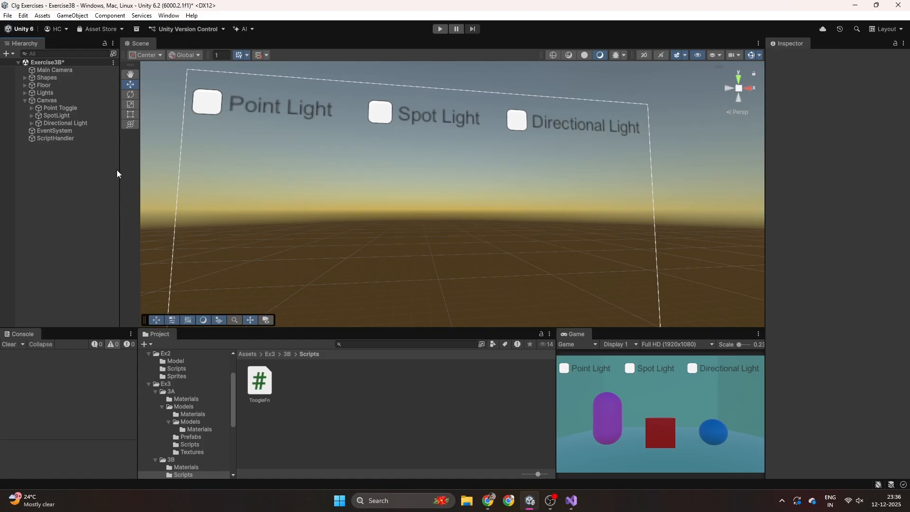
pyautogui.click(26, 100)
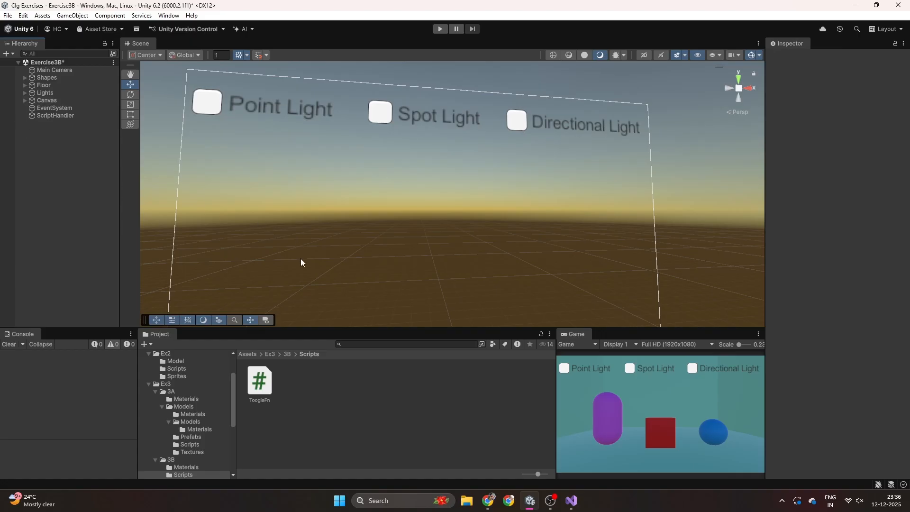
# Play the scene in a maximized Game view and test the toggles: Point Light and Spot Light on and off, Directional Light on
pyautogui.click(435, 32)
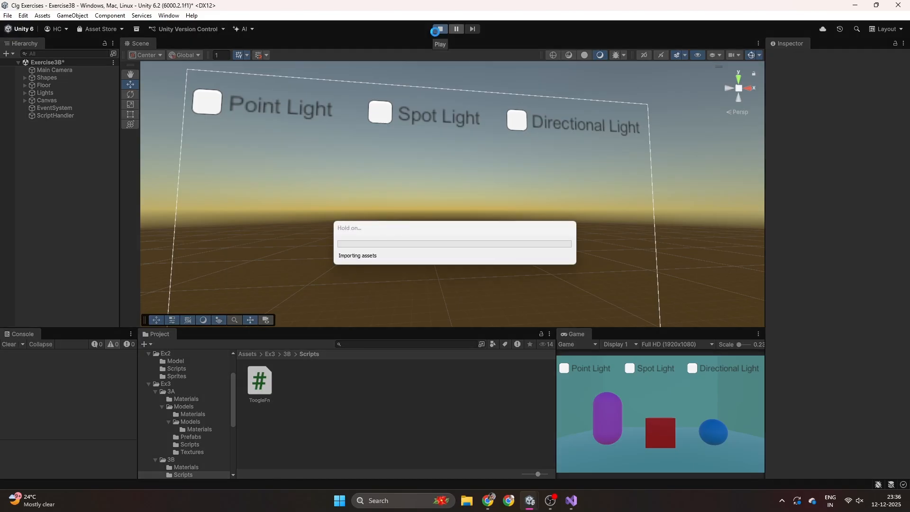
pyautogui.doubleClick(576, 334)
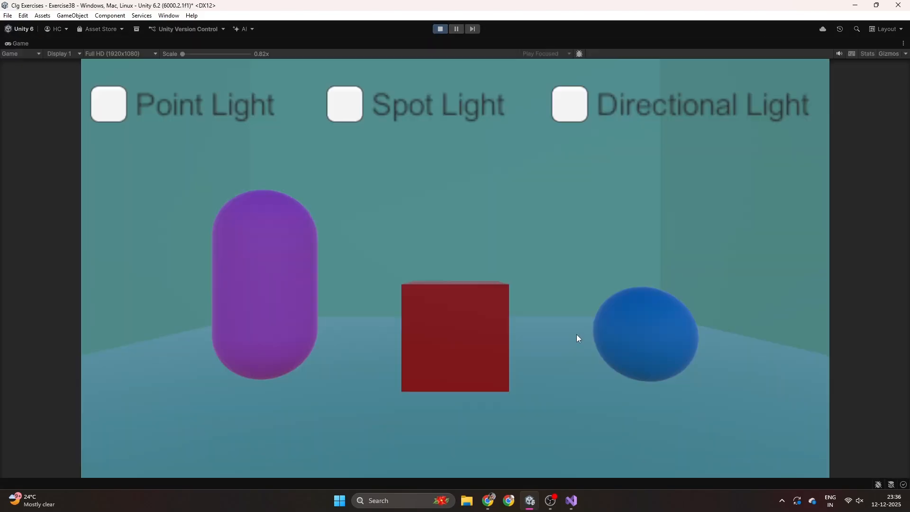
pyautogui.click(108, 96)
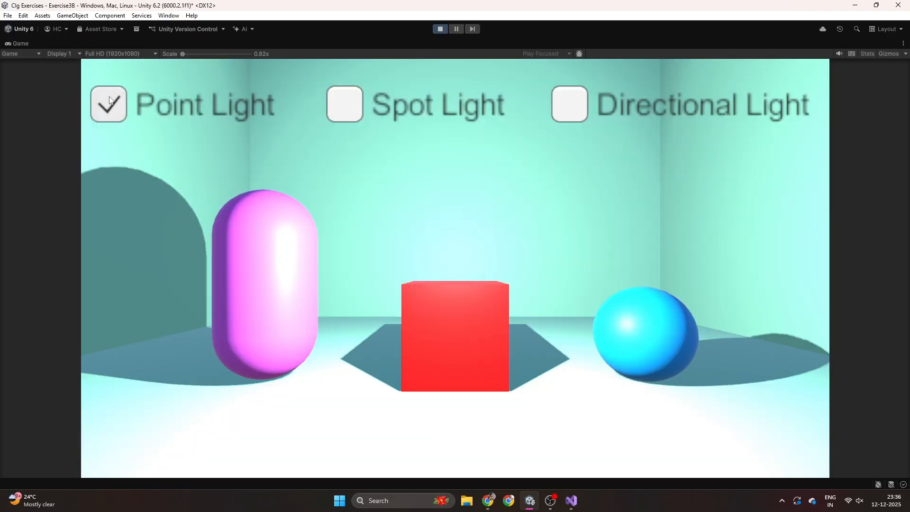
pyautogui.click(109, 100)
pyautogui.click(350, 101)
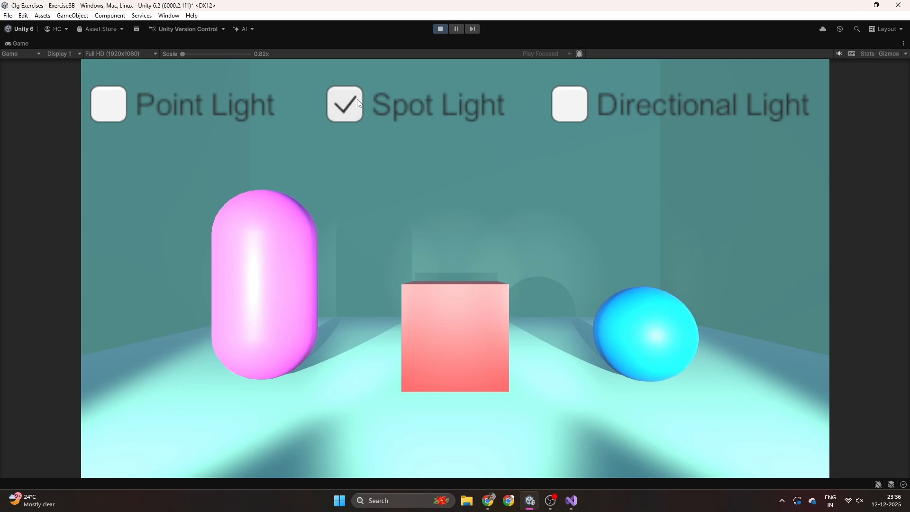
pyautogui.click(358, 104)
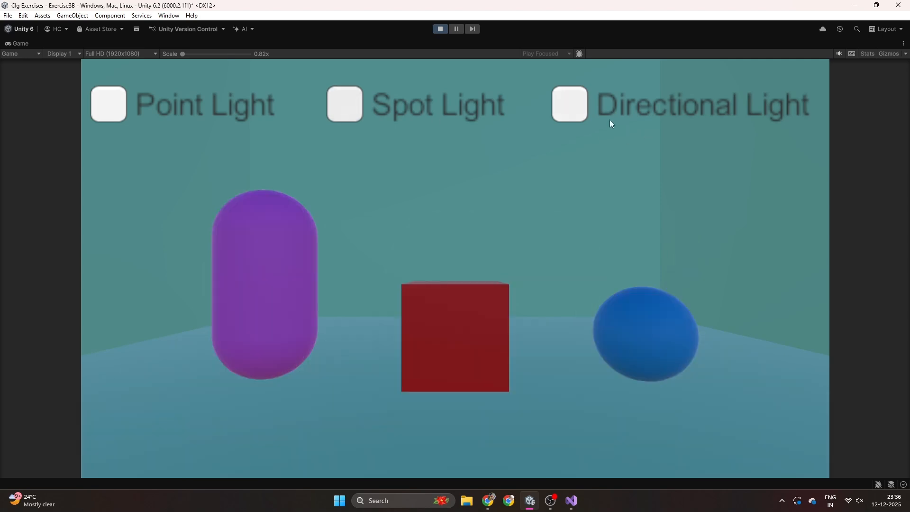
pyautogui.click(578, 110)
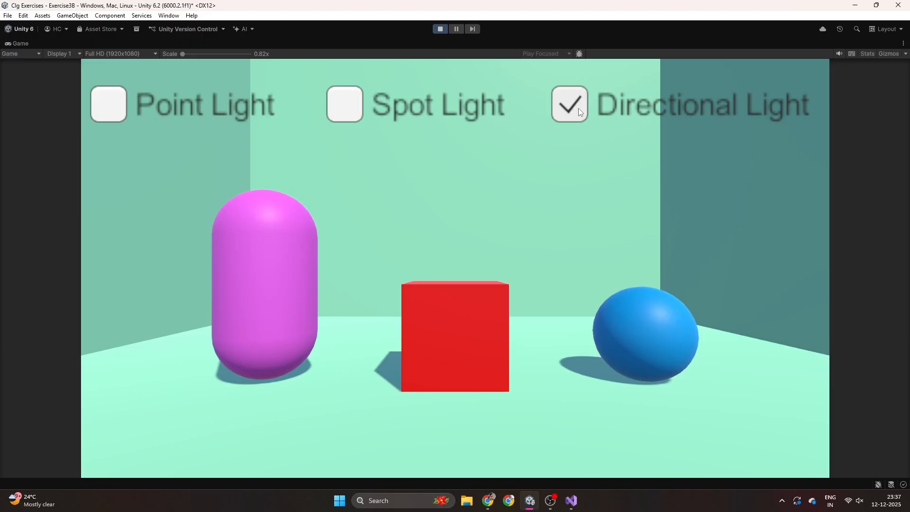
# Switch the Directional Light toggle off and restore the maximized Game view to the docked editor layout
pyautogui.click(579, 109)
pyautogui.doubleClick(18, 42)
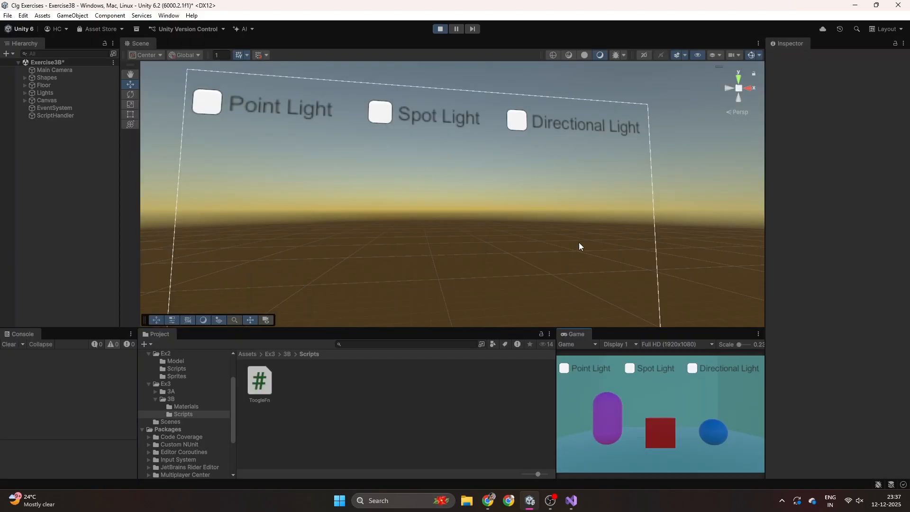
# Frame the Main Camera and shapes in the Scene view, and test the Point Light and Spot Light toggles on and off
pyautogui.doubleClick(55, 70)
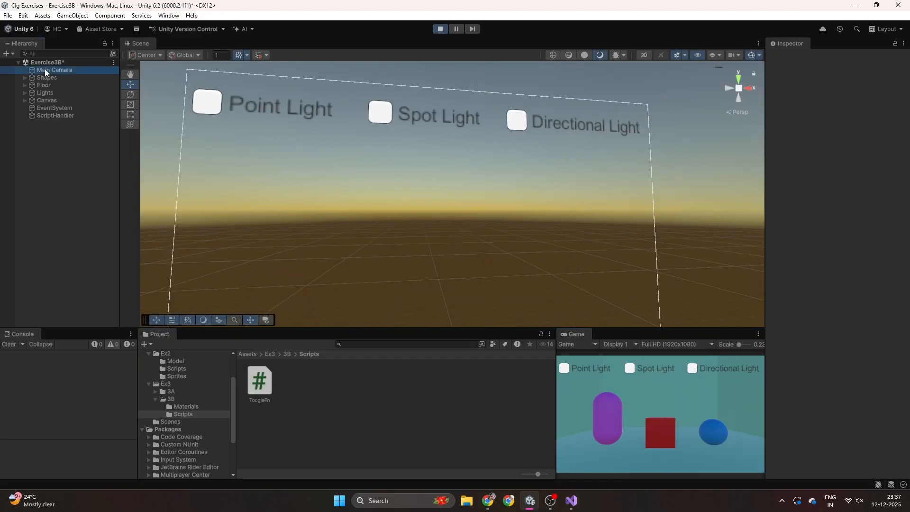
pyautogui.press('w')
pyautogui.moveTo(570, 155); pyautogui.dragTo(477, 210, button='right')
pyautogui.press('shift')
pyautogui.press('e')
pyautogui.press('d')
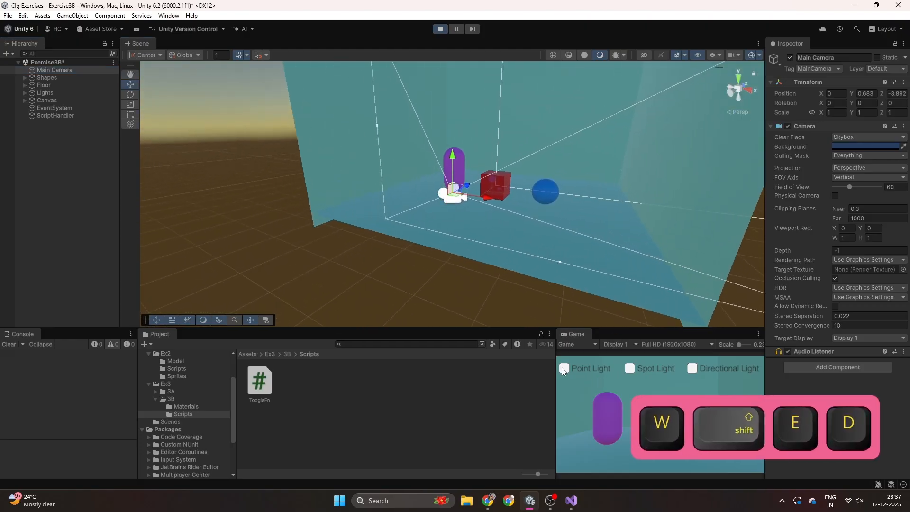
pyautogui.click(563, 368)
pyautogui.click(564, 369)
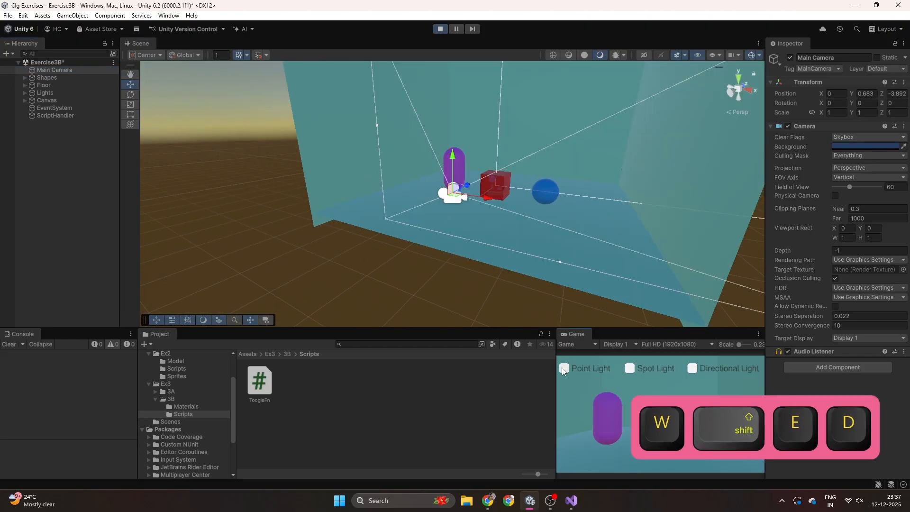
pyautogui.click(629, 369)
pyautogui.click(630, 368)
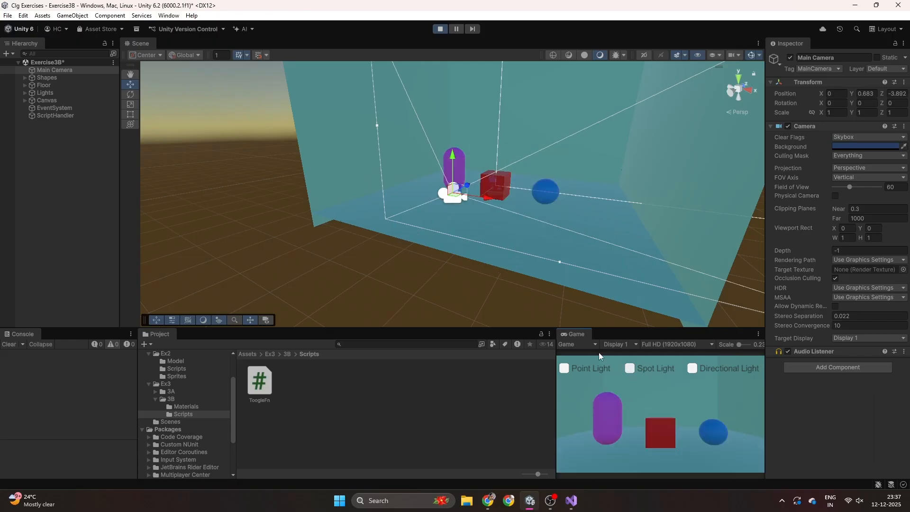
# Expand the Lights group to watch its objects while switching the Spot, Point and Directional Light toggles on and off, and stop play mode
pyautogui.click(24, 93)
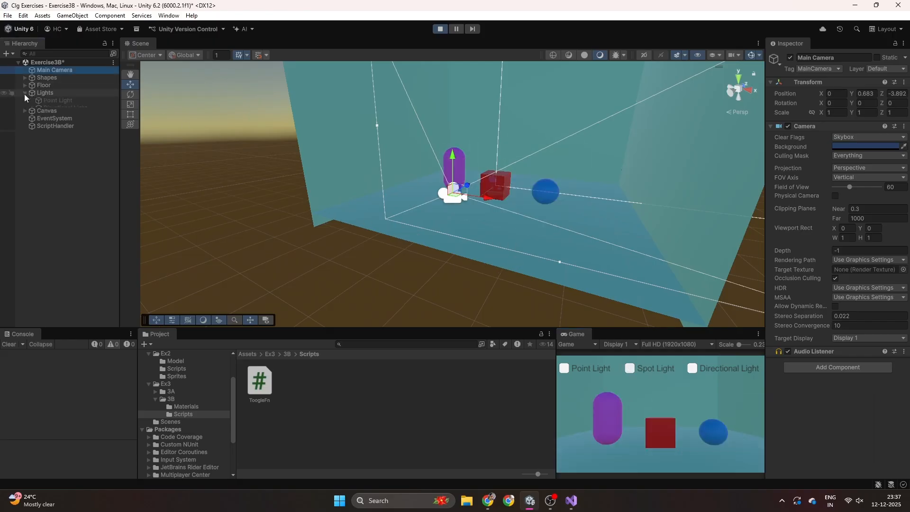
pyautogui.click(630, 370)
pyautogui.click(630, 369)
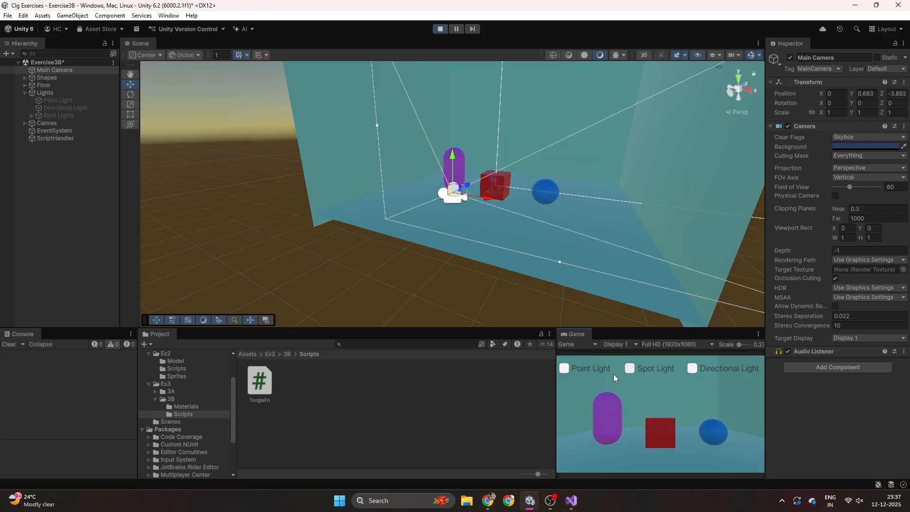
pyautogui.click(563, 370)
pyautogui.click(564, 369)
pyautogui.click(693, 369)
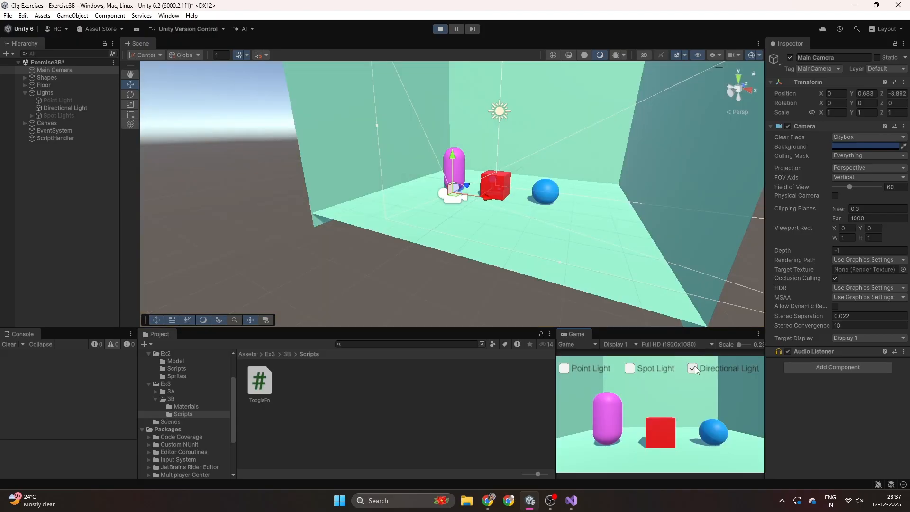
pyautogui.click(692, 369)
pyautogui.click(440, 29)
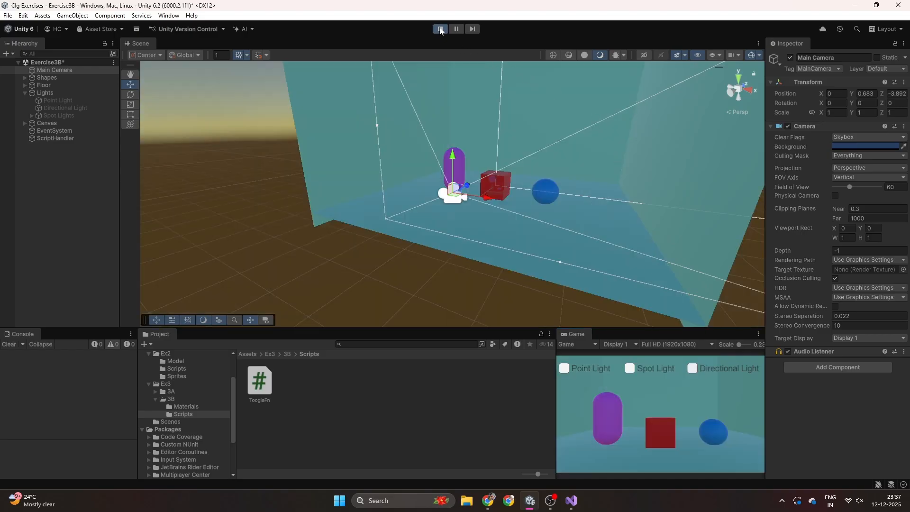
pyautogui.moveTo(413, 161); pyautogui.dragTo(494, 141, button='right')
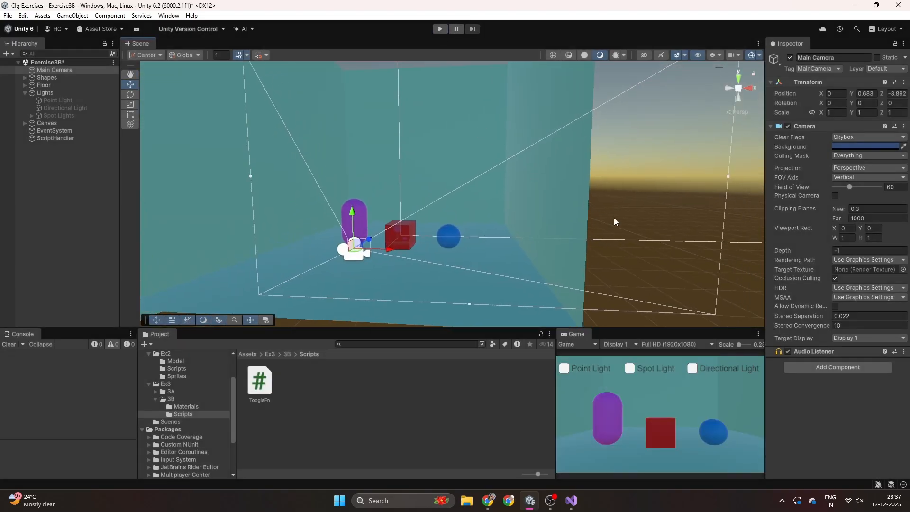